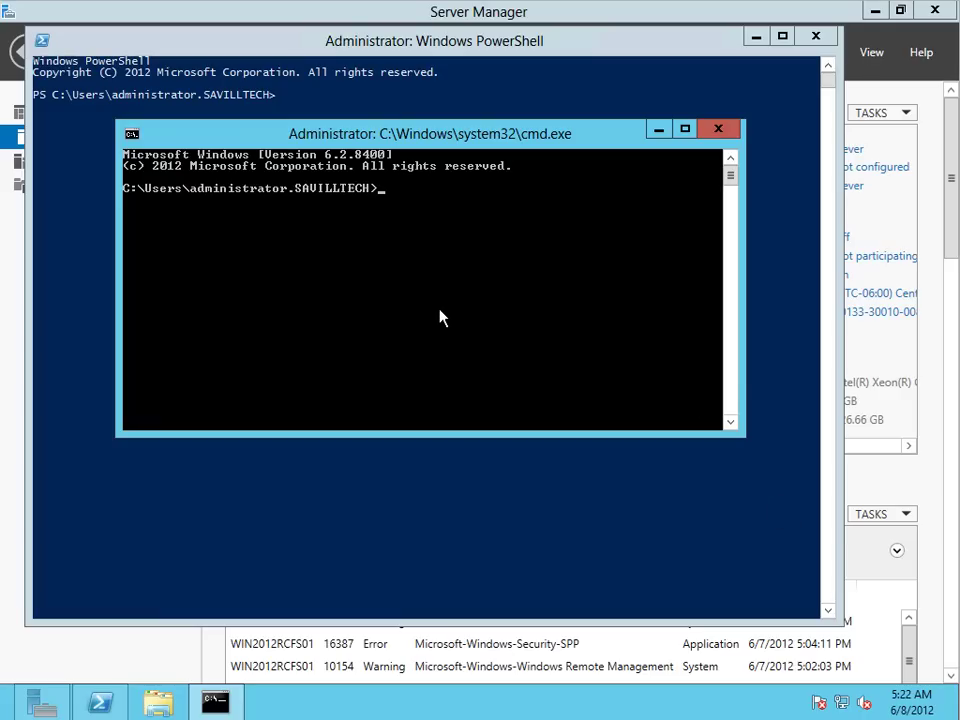
Step: Go up to the C:\ root and create the folder C:\HVShare with md
{"action": "type", "text": "cd .."}
{"action": "key", "text": "Return"}
{"action": "type", "text": "cd .."}
{"action": "key", "text": "Return"}
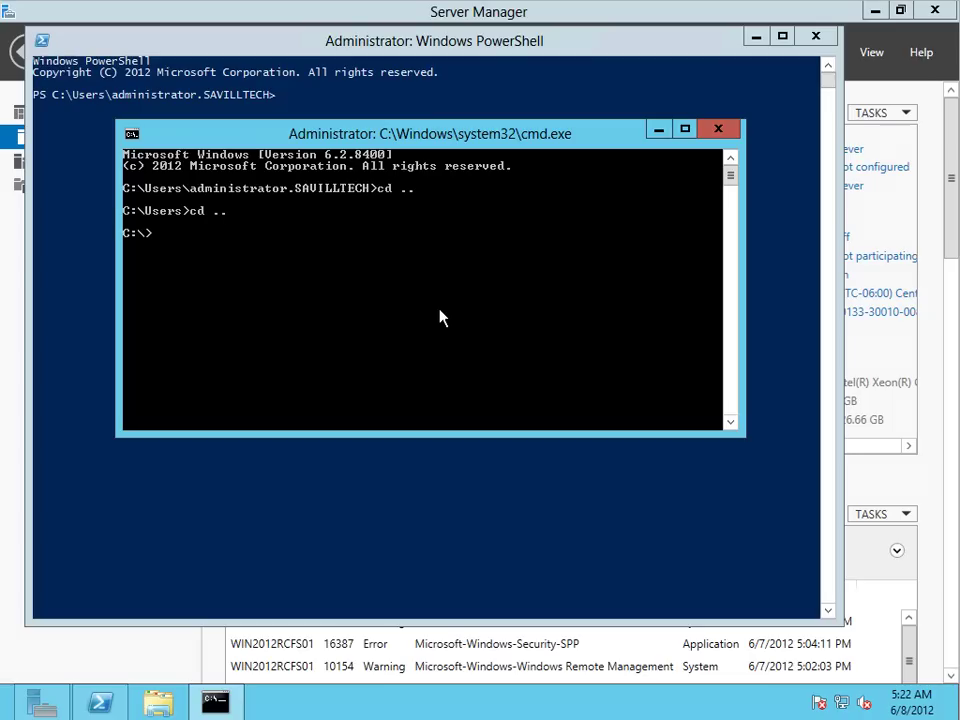
{"action": "type", "text": "md c:\\HVShare"}
{"action": "key", "text": "Return"}
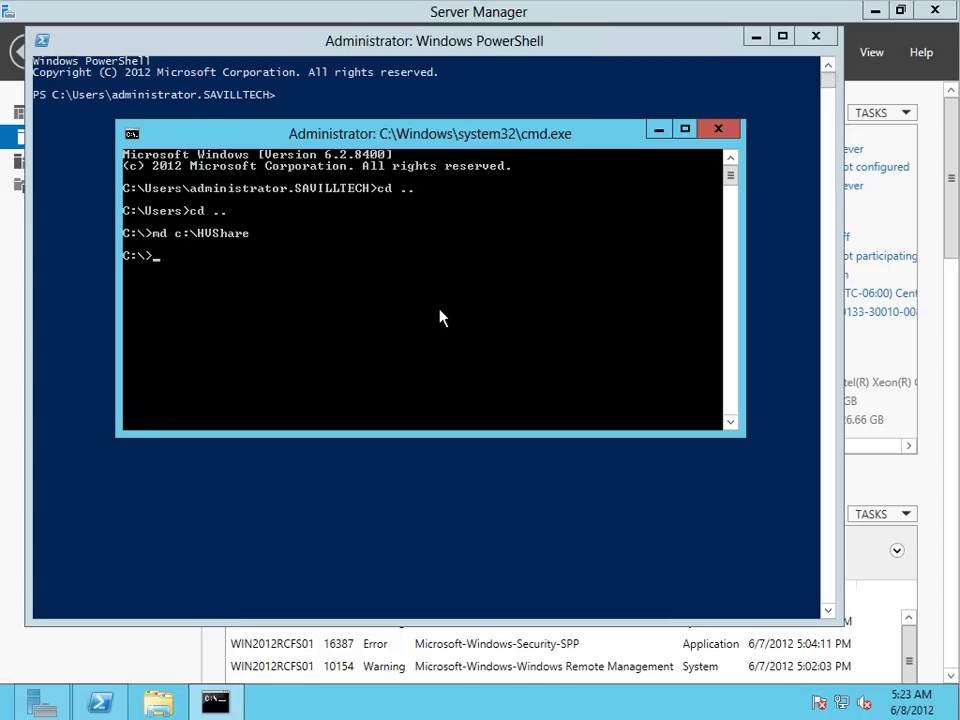
Step: Remove inheritance on C:\HVShare and grant savilltech\domain admins (CI)(OI)F full control
{"action": "type", "text": "icacls c:\\HVShare /Inh"}
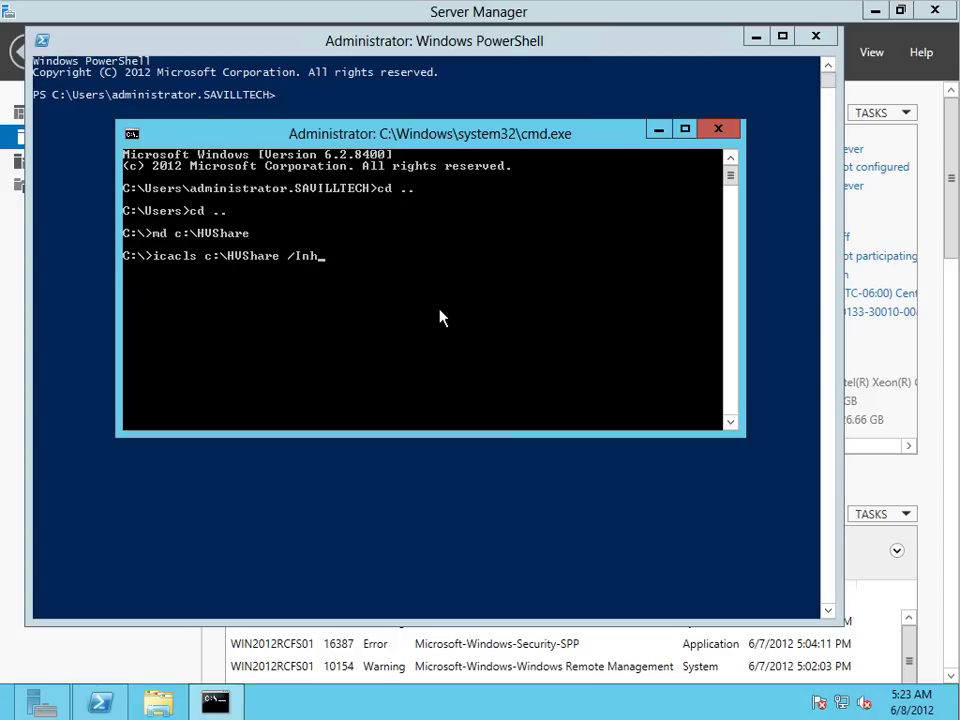
{"action": "type", "text": "eritance:R"}
{"action": "key", "text": "Return"}
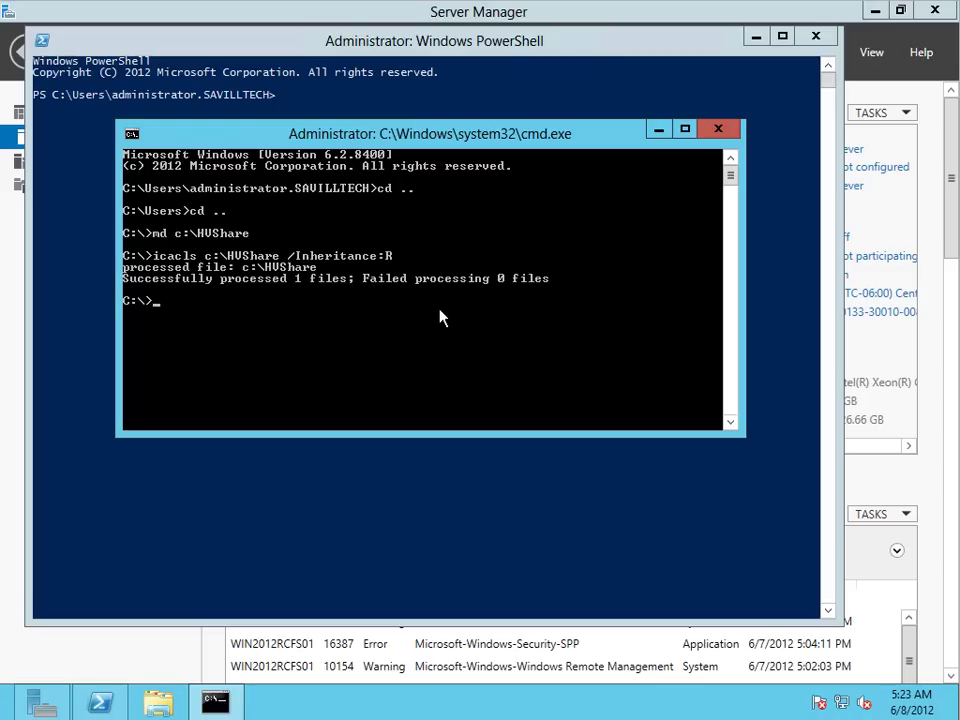
{"action": "key", "text": "Up"}
{"action": "key", "text": "BackSpace"}
{"action": "key", "text": "BackSpace"}
{"action": "key", "text": "BackSpace"}
{"action": "key", "text": "BackSpace"}
{"action": "key", "text": "BackSpace"}
{"action": "key", "text": "BackSpace"}
{"action": "key", "text": "BackSpace"}
{"action": "key", "text": "BackSpace"}
{"action": "key", "text": "BackSpace"}
{"action": "key", "text": "BackSpace"}
{"action": "key", "text": "BackSpace"}
{"action": "key", "text": "BackSpace"}
{"action": "key", "text": "BackSpace"}
{"action": "key", "text": "BackSpace"}
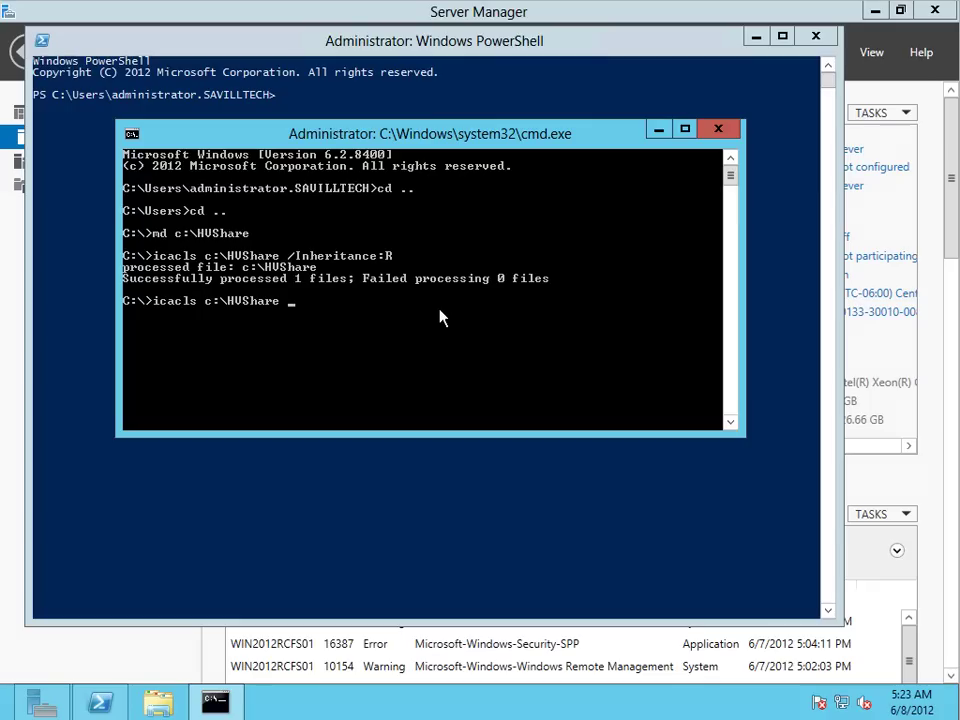
{"action": "type", "text": "/Grant: \"savilltech"}
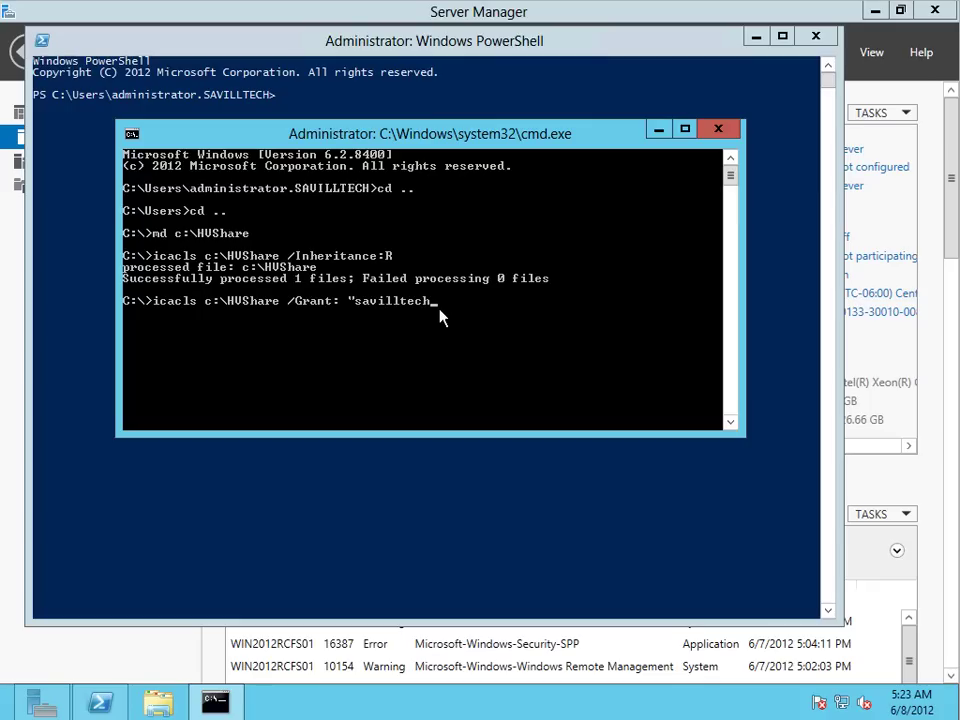
{"action": "type", "text": "\\domain admins:(CI)(OI"}
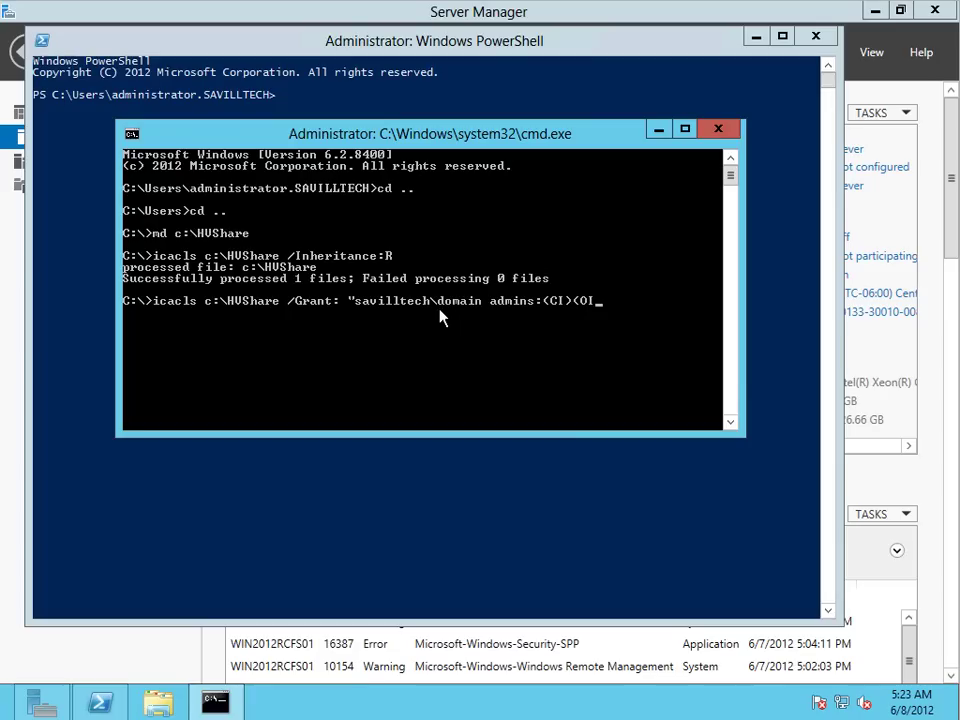
{"action": "type", "text": ")F\""}
{"action": "key", "text": "Return"}
{"action": "key", "text": "Up"}
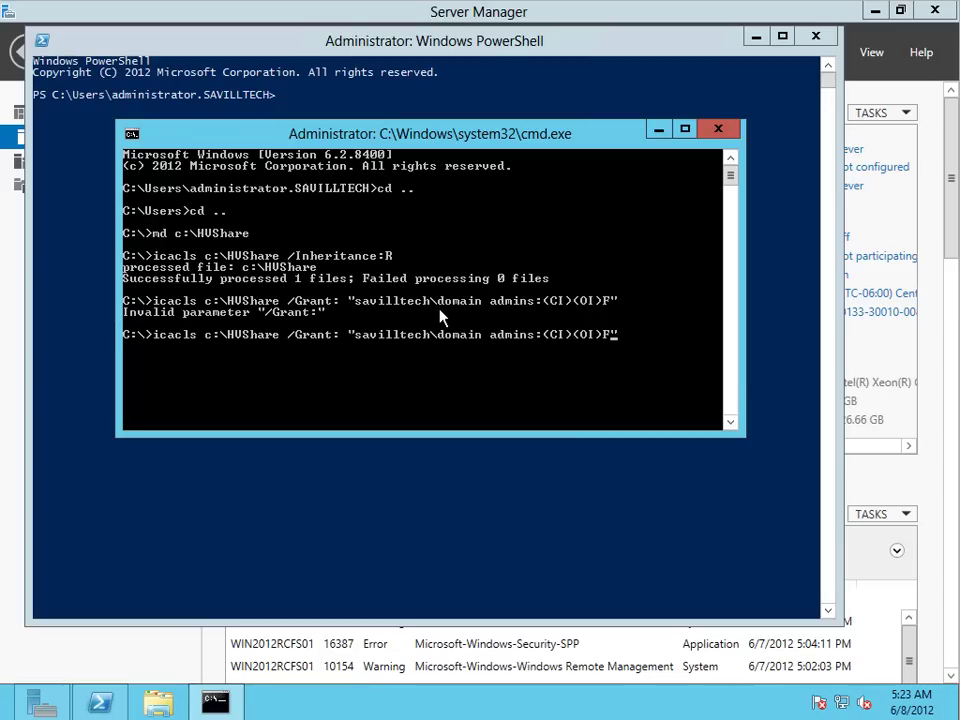
{"action": "key", "text": "Left"}
{"action": "key", "text": "Left"}
{"action": "key", "text": "Left"}
{"action": "key", "text": "Left"}
{"action": "key", "text": "Left"}
{"action": "key", "text": "Left"}
{"action": "key", "text": "Left"}
{"action": "key", "text": "Left"}
{"action": "key", "text": "Left"}
{"action": "key", "text": "Left"}
{"action": "key", "text": "Left"}
{"action": "key", "text": "Left"}
{"action": "key", "text": "Left"}
{"action": "key", "text": "Left"}
{"action": "key", "text": "Left"}
{"action": "key", "text": "Left"}
{"action": "key", "text": "Left"}
{"action": "key", "text": "Left"}
{"action": "key", "text": "Left"}
{"action": "key", "text": "Left"}
{"action": "key", "text": "Left"}
{"action": "key", "text": "Left"}
{"action": "key", "text": "Left"}
{"action": "key", "text": "Left"}
{"action": "key", "text": "Left"}
{"action": "key", "text": "Left"}
{"action": "key", "text": "Left"}
{"action": "key", "text": "Left"}
{"action": "key", "text": "Left"}
{"action": "key", "text": "Left"}
{"action": "key", "text": "Left"}
{"action": "key", "text": "Left"}
{"action": "key", "text": "Left"}
{"action": "key", "text": "Left"}
{"action": "key", "text": "Left"}
{"action": "key", "text": "Left"}
{"action": "key", "text": "Left"}
{"action": "key", "text": "Left"}
{"action": "key", "text": "Left"}
{"action": "key", "text": "Left"}
{"action": "key", "text": "Right"}
{"action": "key", "text": "Right"}
{"action": "key", "text": "Right"}
{"action": "key", "text": "Right"}
{"action": "key", "text": "Right"}
{"action": "key", "text": "Right"}
{"action": "key", "text": "Right"}
{"action": "key", "text": "Right"}
{"action": "key", "text": "Delete"}
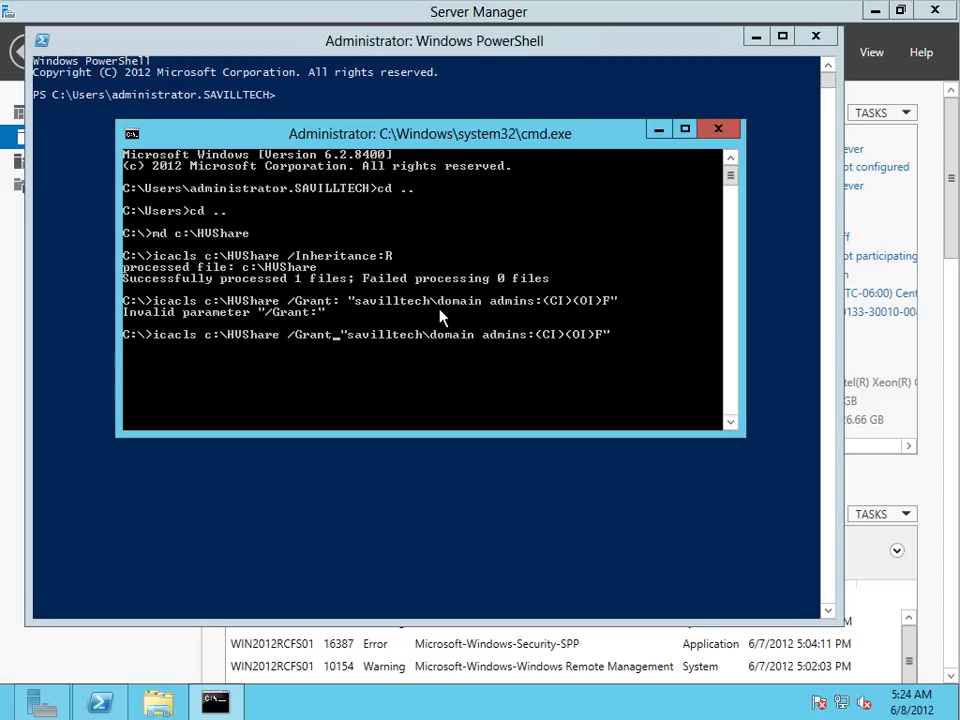
{"action": "key", "text": "Return"}
Step: Grant full control on C:\HVShare to host accounts savilltech\savdalhv01$ and savilltech\savdalhv02$
{"action": "key", "text": "Up"}
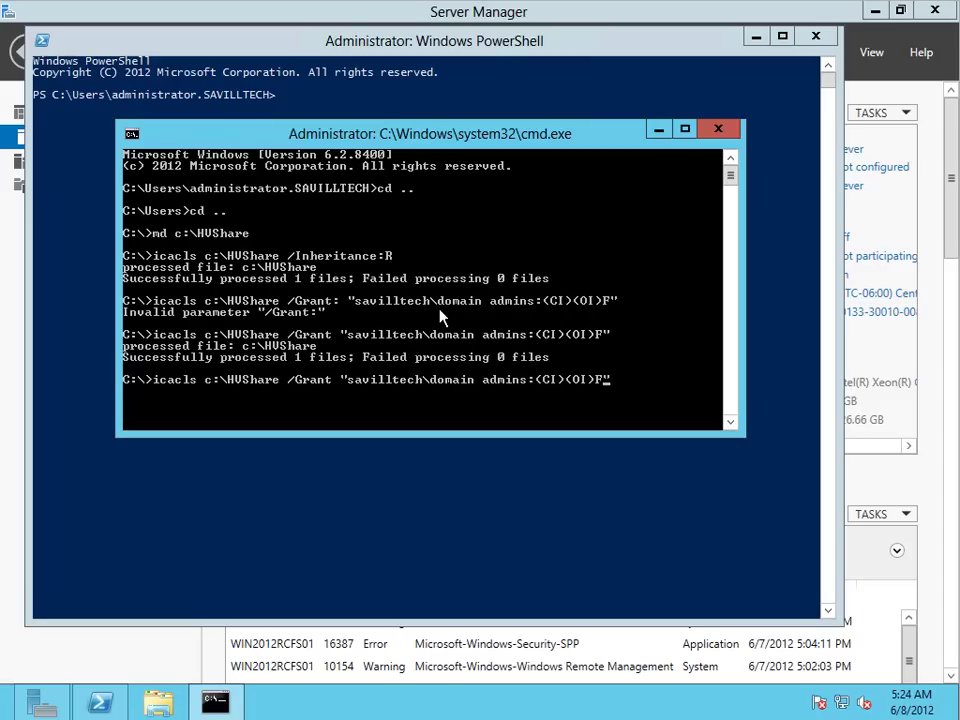
{"action": "key", "text": "Left"}
{"action": "key", "text": "Left"}
{"action": "key", "text": "Left"}
{"action": "key", "text": "Left"}
{"action": "key", "text": "Left"}
{"action": "key", "text": "Left"}
{"action": "key", "text": "Left"}
{"action": "key", "text": "Left"}
{"action": "key", "text": "Left"}
{"action": "key", "text": "Left"}
{"action": "key", "text": "Left"}
{"action": "key", "text": "BackSpace"}
{"action": "key", "text": "BackSpace"}
{"action": "key", "text": "BackSpace"}
{"action": "key", "text": "BackSpace"}
{"action": "key", "text": "BackSpace"}
{"action": "key", "text": "BackSpace"}
{"action": "key", "text": "BackSpace"}
{"action": "key", "text": "BackSpace"}
{"action": "key", "text": "BackSpace"}
{"action": "key", "text": "BackSpace"}
{"action": "key", "text": "BackSpace"}
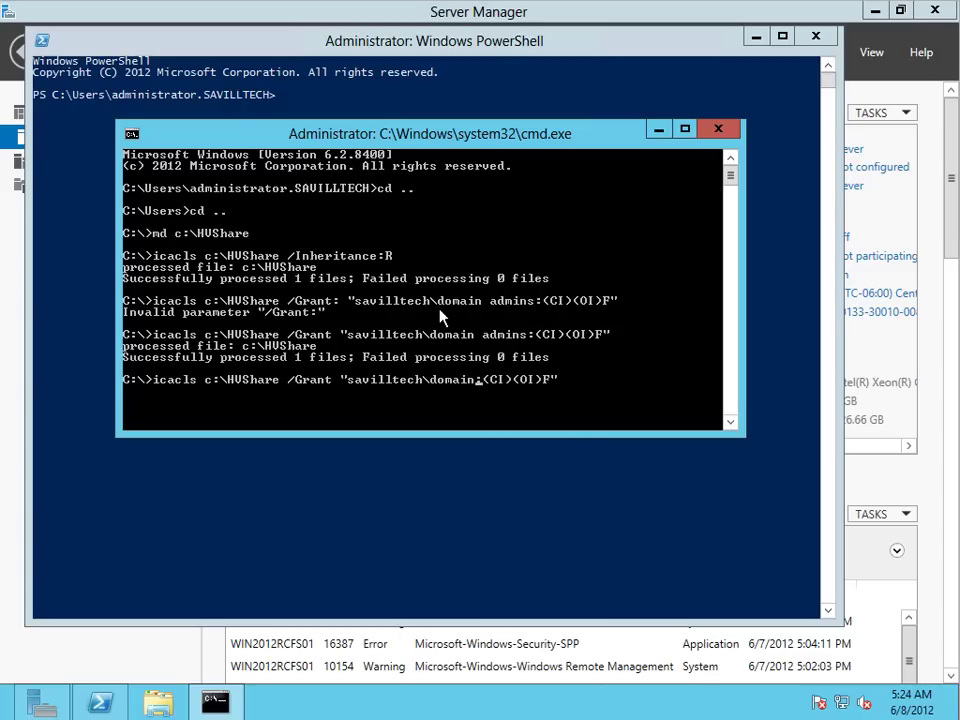
{"action": "key", "text": "BackSpace"}
{"action": "key", "text": "BackSpace"}
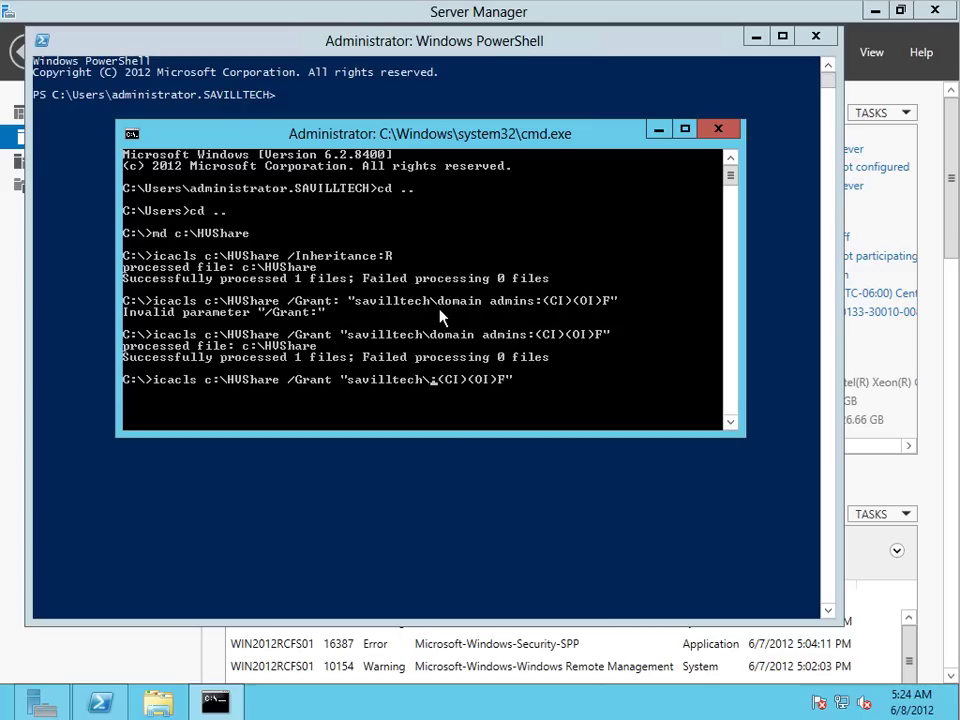
{"action": "type", "text": "savilltech\\sa"}
{"action": "type", "text": "vdal"}
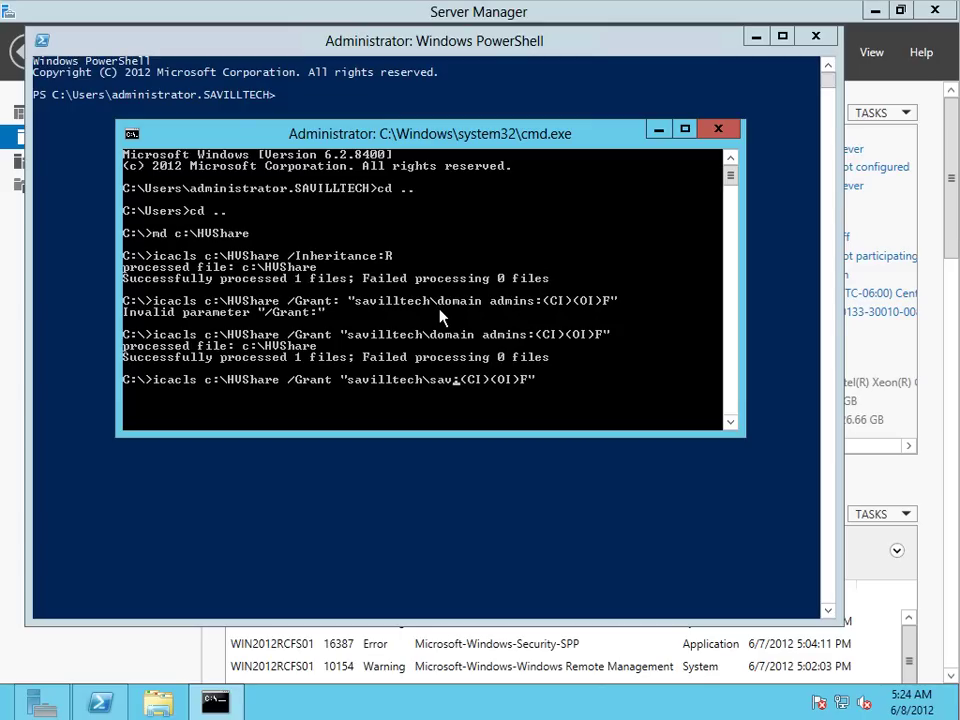
{"action": "type", "text": "hv01"}
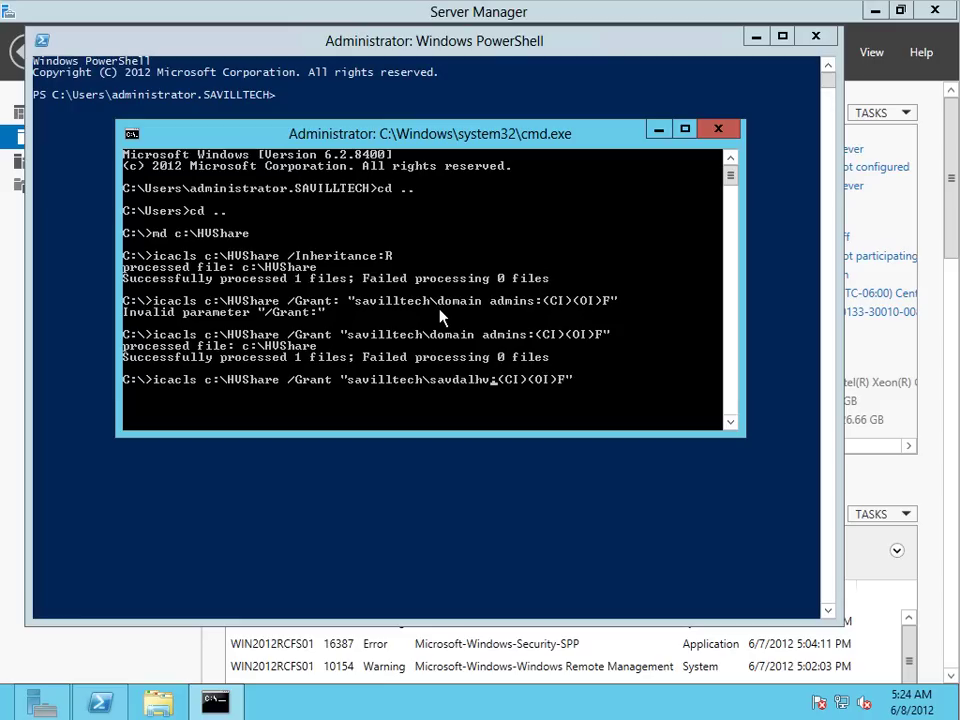
{"action": "type", "text": "$"}
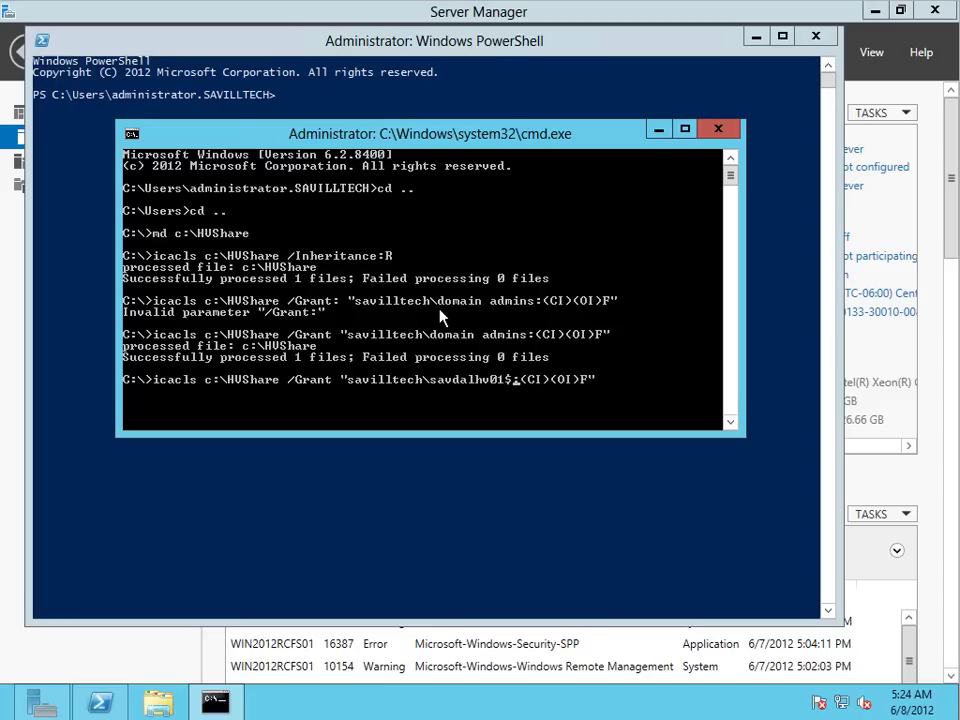
{"action": "key", "text": "Return"}
{"action": "key", "text": "Up"}
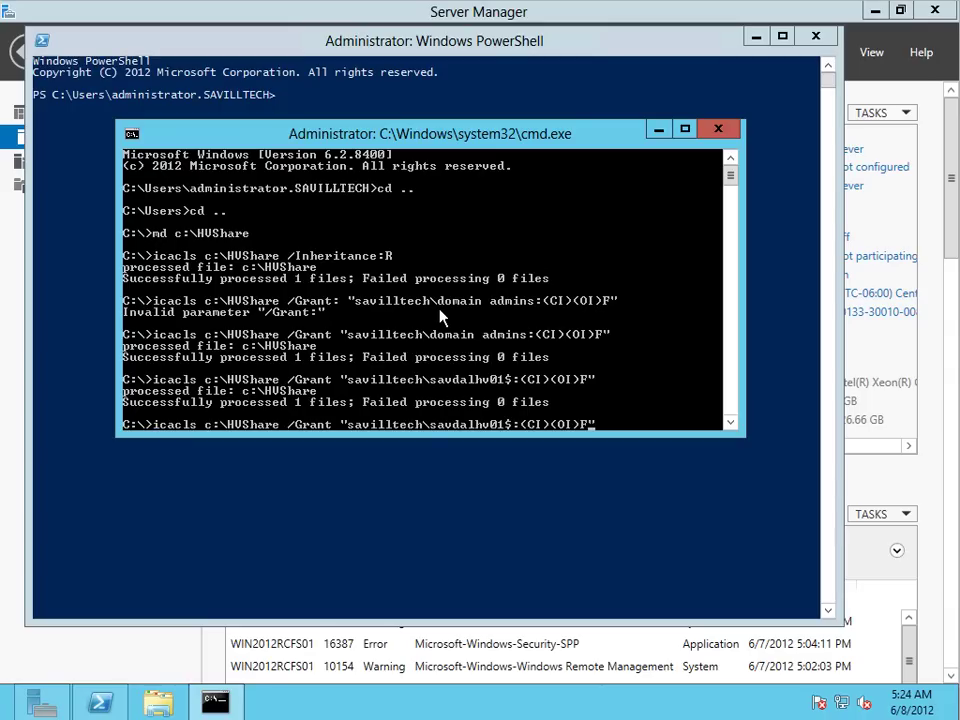
{"action": "key", "text": "Left"}
{"action": "key", "text": "Left"}
{"action": "key", "text": "Left"}
{"action": "key", "text": "Left"}
{"action": "key", "text": "Left"}
{"action": "key", "text": "Left"}
{"action": "key", "text": "Left"}
{"action": "key", "text": "Left"}
{"action": "key", "text": "Left"}
{"action": "key", "text": "Left"}
{"action": "key", "text": "Left"}
{"action": "key", "text": "Left"}
{"action": "key", "text": "BackSpace"}
{"action": "type", "text": "2"}
{"action": "key", "text": "Return"}
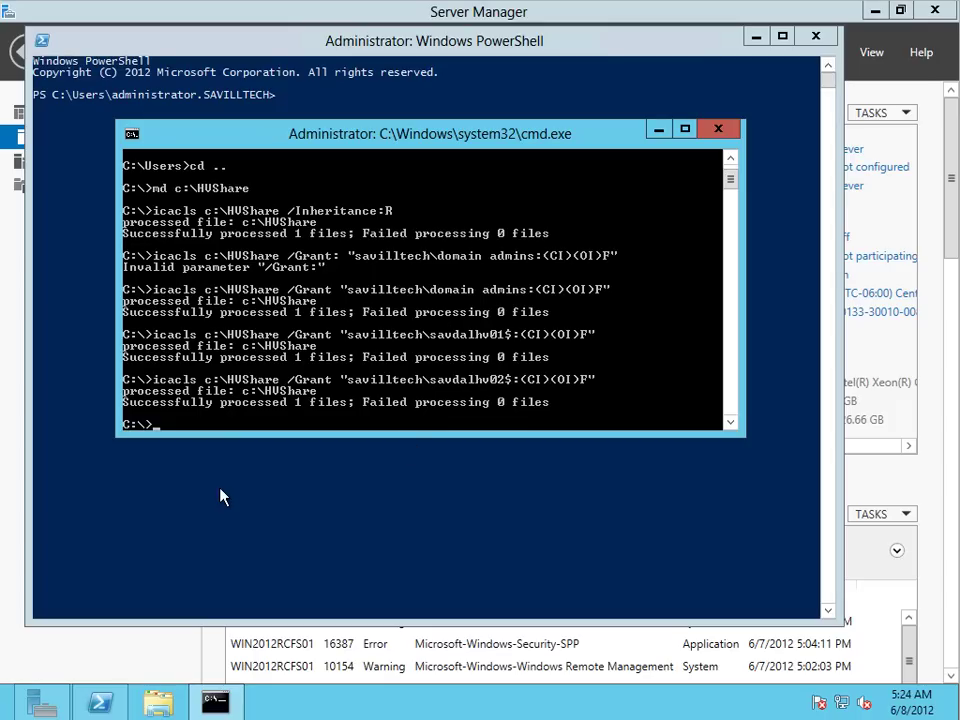
Step: Close Command Prompt and run New-SmbShare HVShare for C:\HVShare with full access for domain admins and both hosts
{"action": "type", "text": "exit"}
{"action": "key", "text": "Return"}
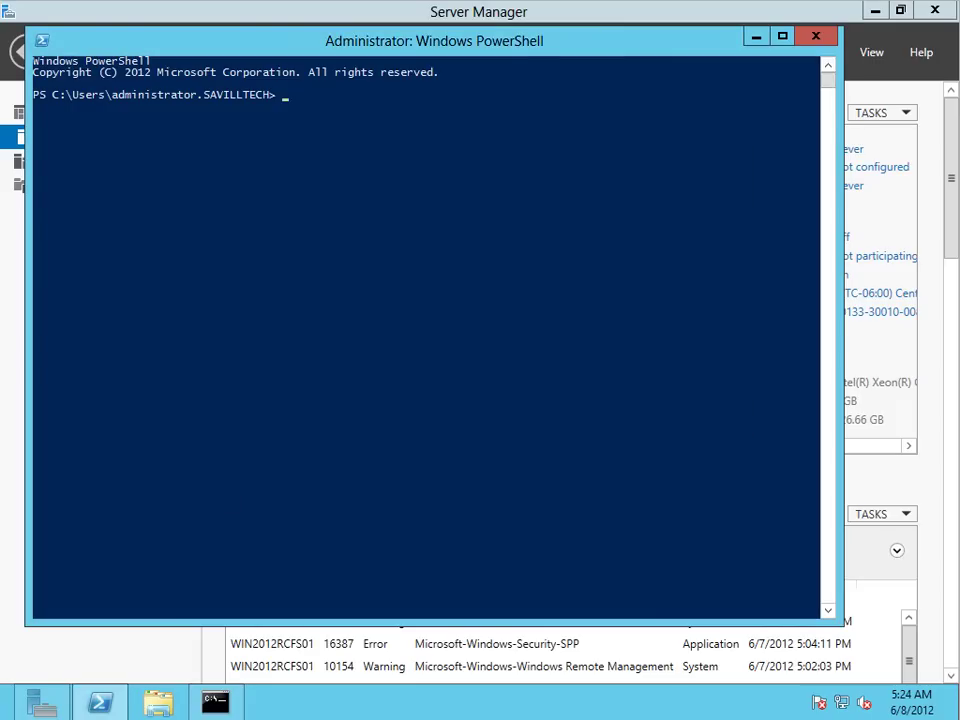
{"action": "left_click", "coordinate": [287, 299]}
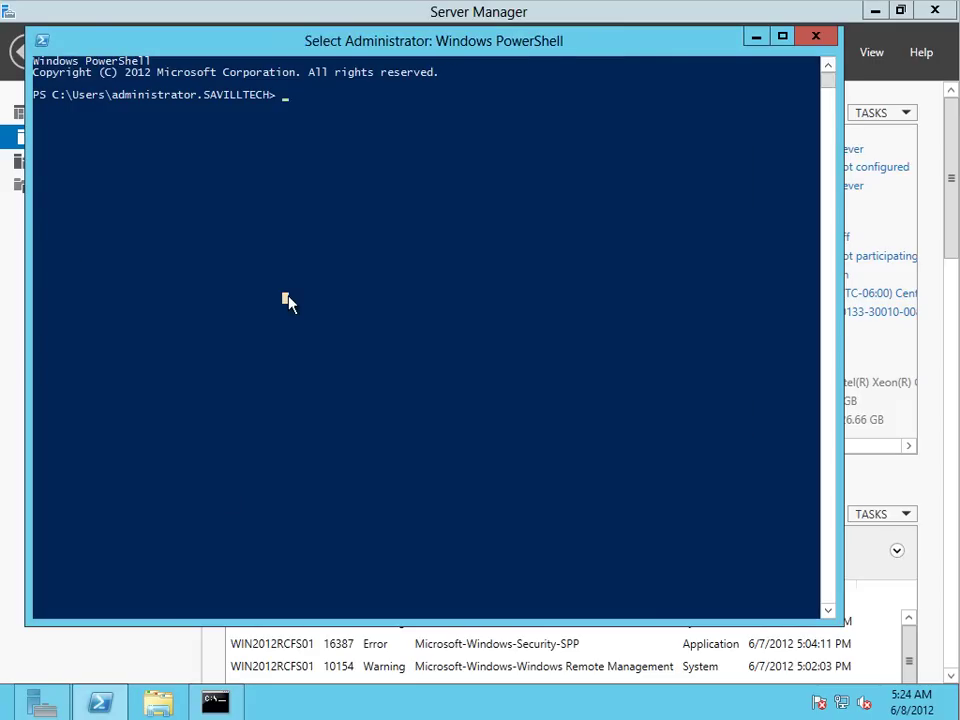
{"action": "type", "text": "new-s"}
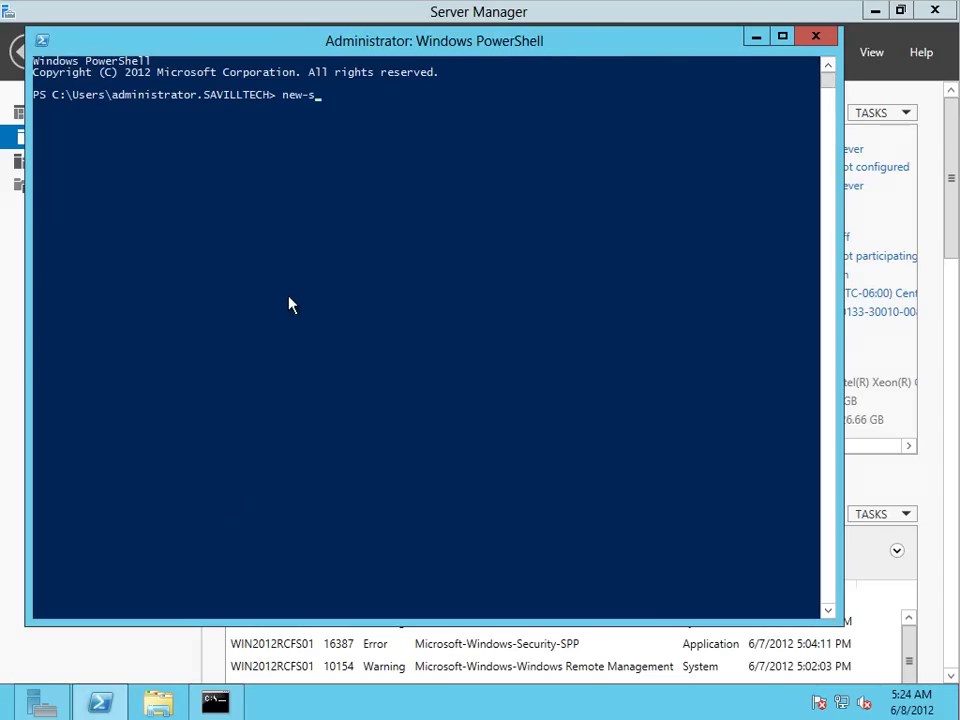
{"action": "type", "text": "mbshare -Name HVS"}
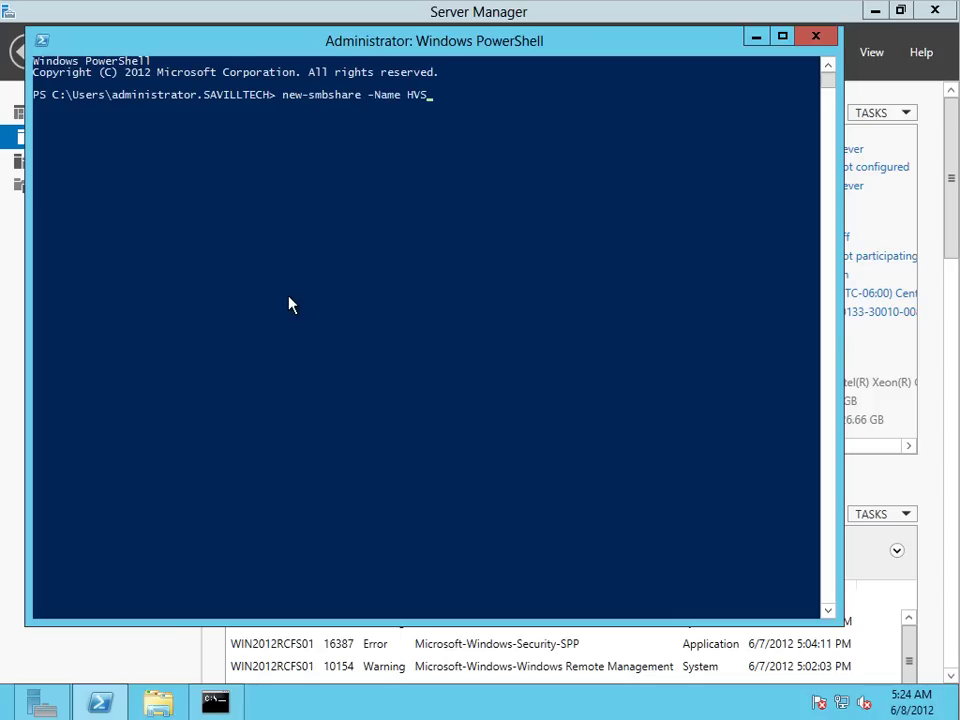
{"action": "type", "text": "hare -Path C:\\HVShare"}
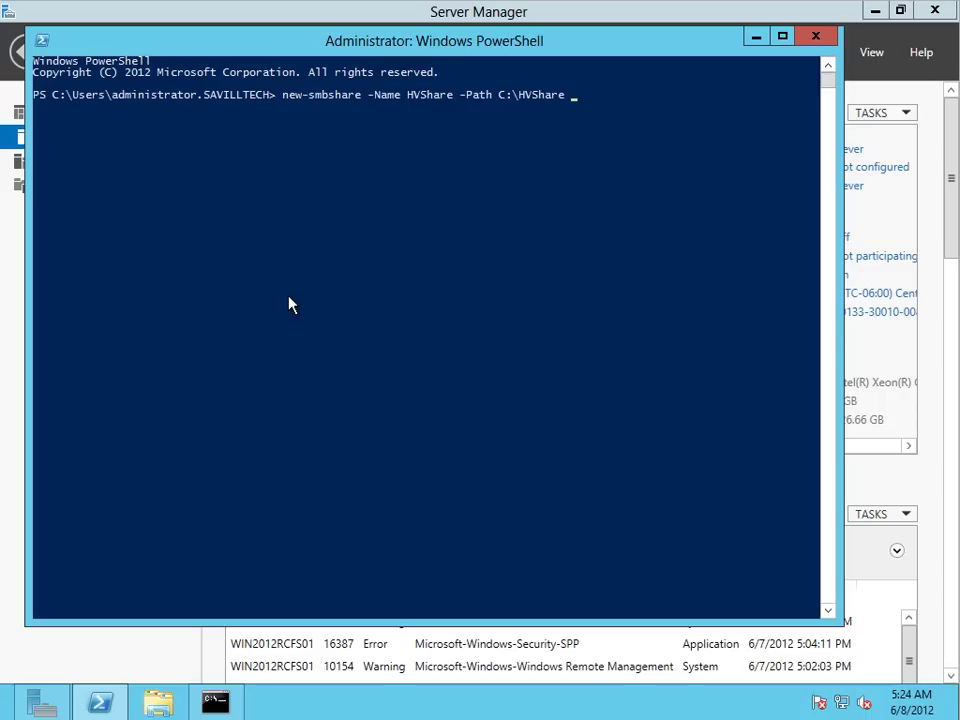
{"action": "type", "text": "-FullAccess savilltech"}
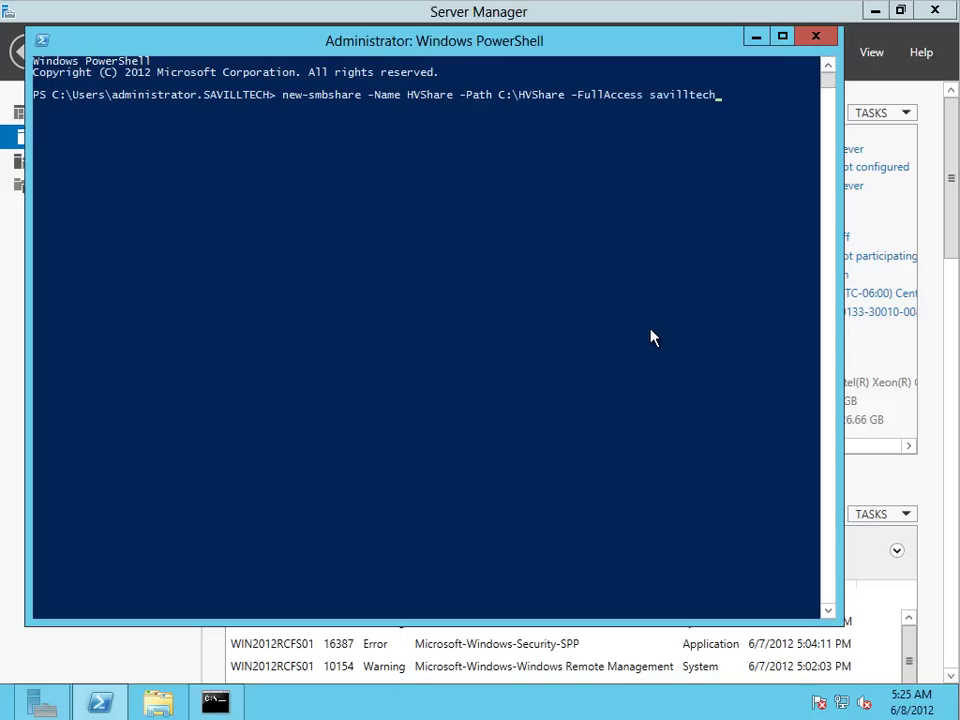
{"action": "key", "text": "BackSpace"}
{"action": "key", "text": "BackSpace"}
{"action": "key", "text": "BackSpace"}
{"action": "key", "text": "BackSpace"}
{"action": "key", "text": "BackSpace"}
{"action": "key", "text": "BackSpace"}
{"action": "key", "text": "BackSpace"}
{"action": "key", "text": "BackSpace"}
{"action": "key", "text": "BackSpace"}
{"action": "key", "text": "BackSpace"}
{"action": "type", "text": "\"savilltech\\domain ad"}
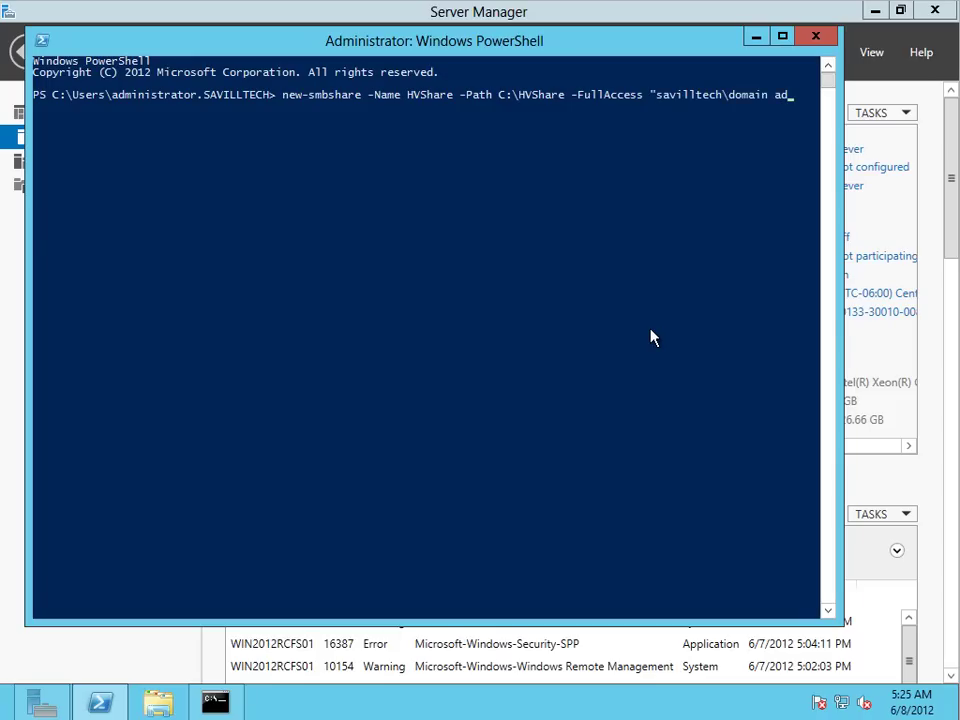
{"action": "type", "text": "mins\", savilltech\\savdahv01$"}
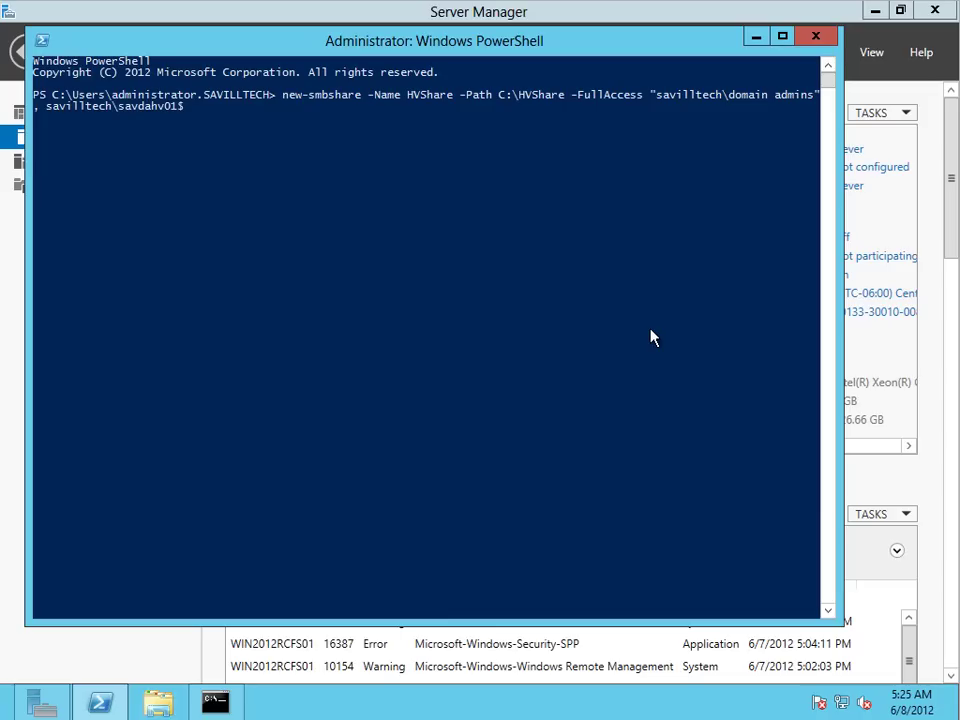
{"action": "type", "text": ", savilltech\\savda"}
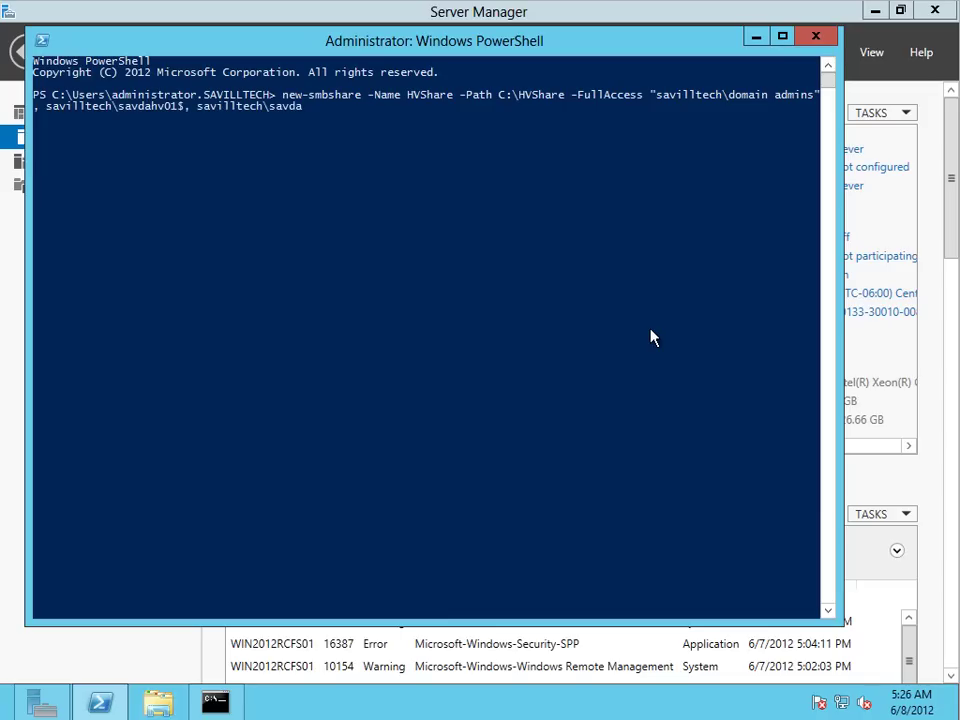
{"action": "type", "text": "lhv02$"}
{"action": "key", "text": "Return"}
Step: Correct the misspelled savdalhv01$ account name and rerun the share creation
{"action": "key", "text": "Up"}
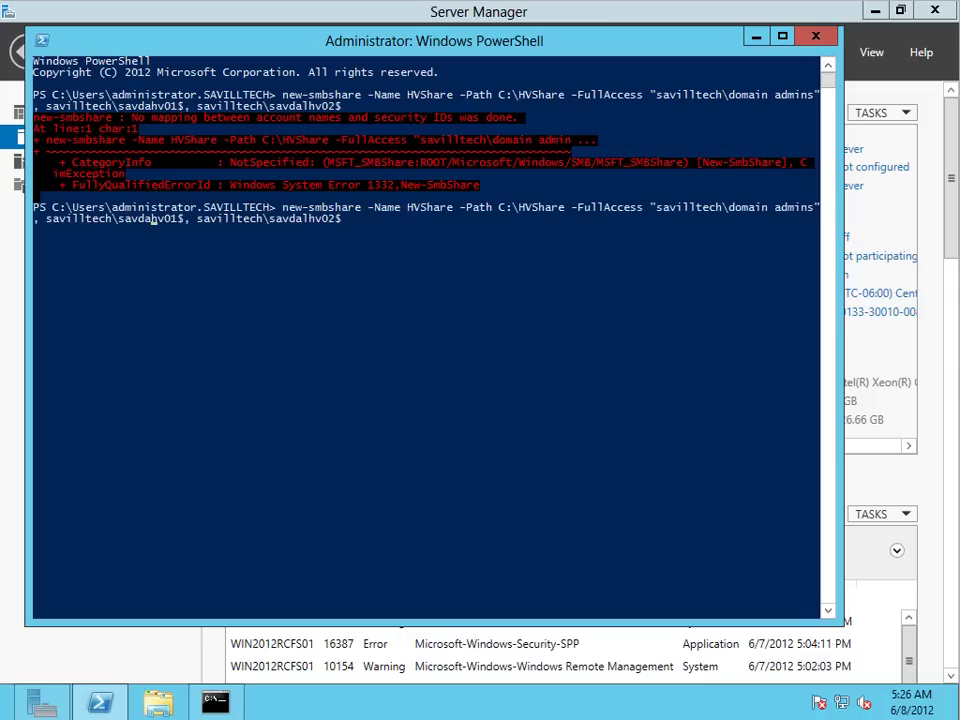
{"action": "type", "text": "l"}
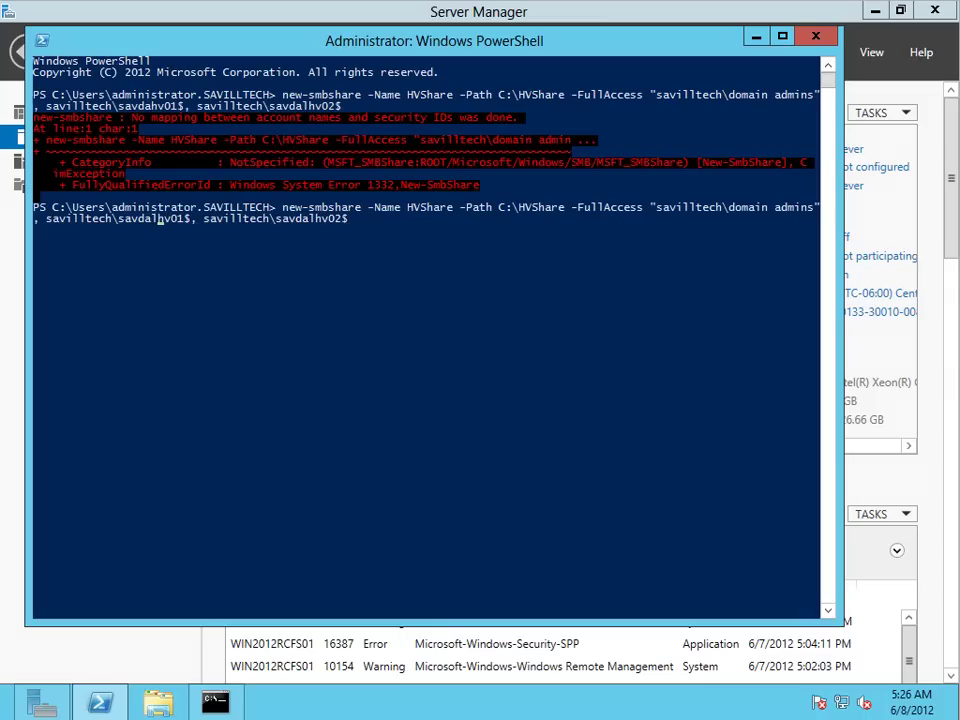
{"action": "key", "text": "Return"}
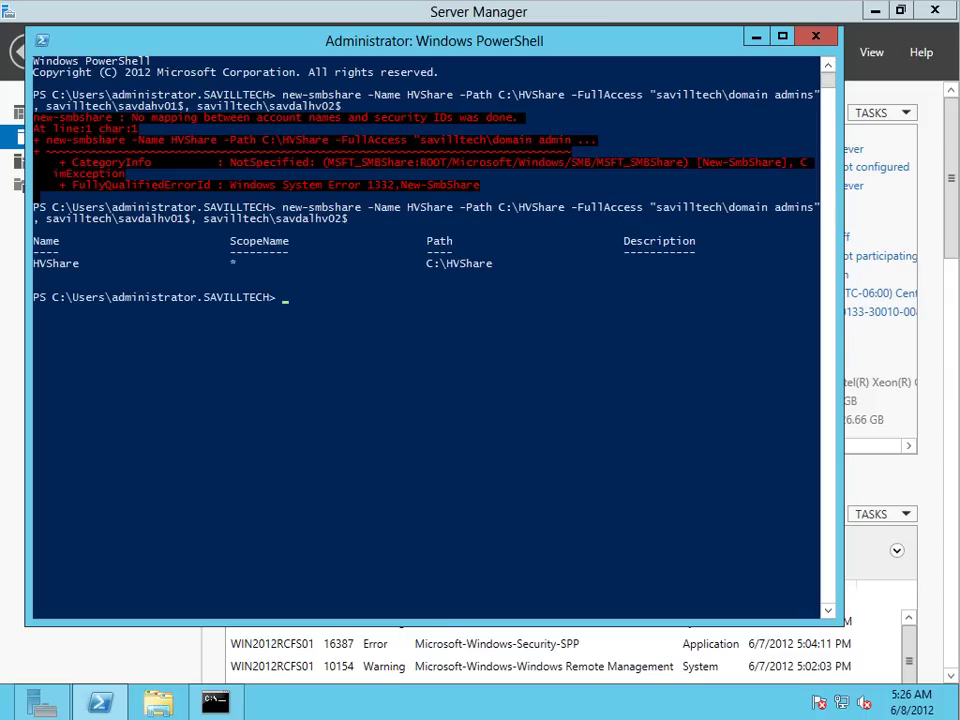
Step: Open the Security tab of the C:\HVShare folder's properties in File Explorer
{"action": "left_click", "coordinate": [165, 705]}
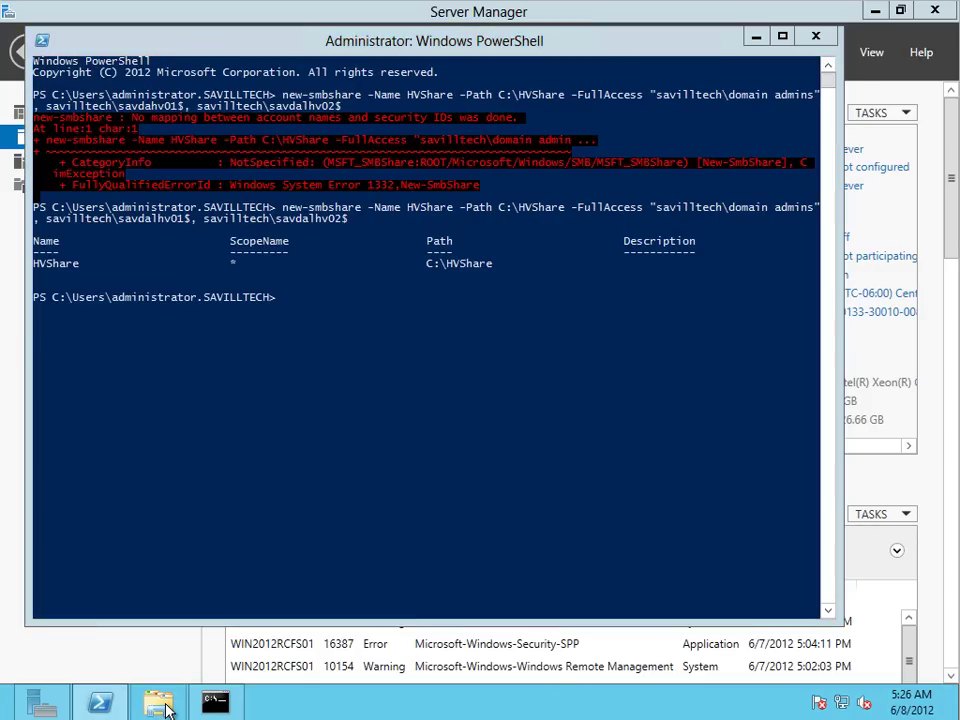
{"action": "left_click", "coordinate": [208, 402]}
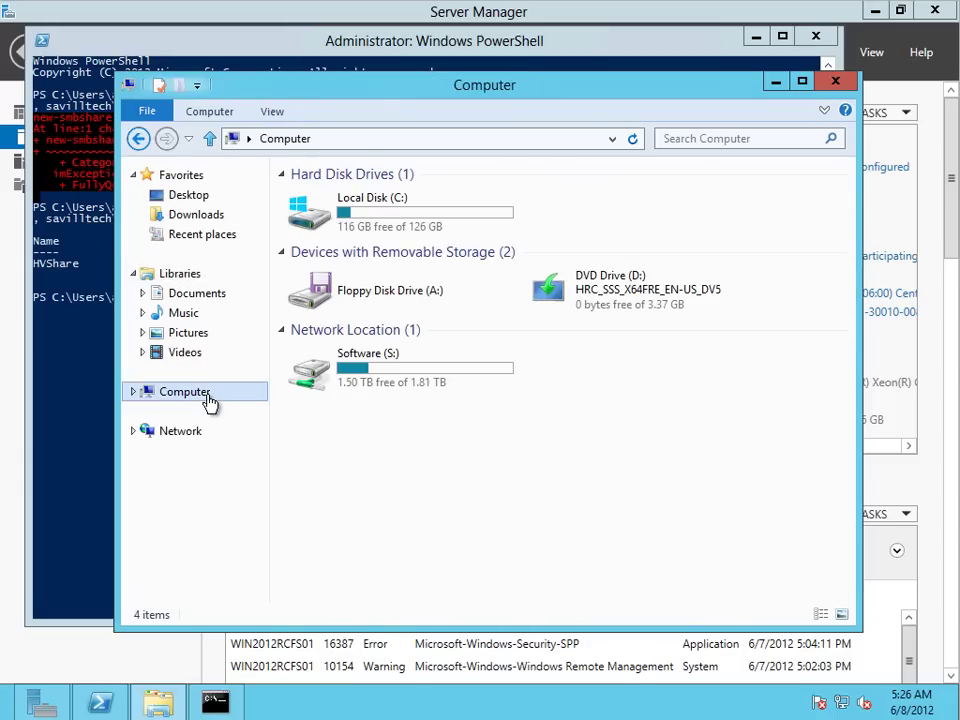
{"action": "left_click", "coordinate": [383, 212]}
{"action": "double_click", "coordinate": [380, 217]}
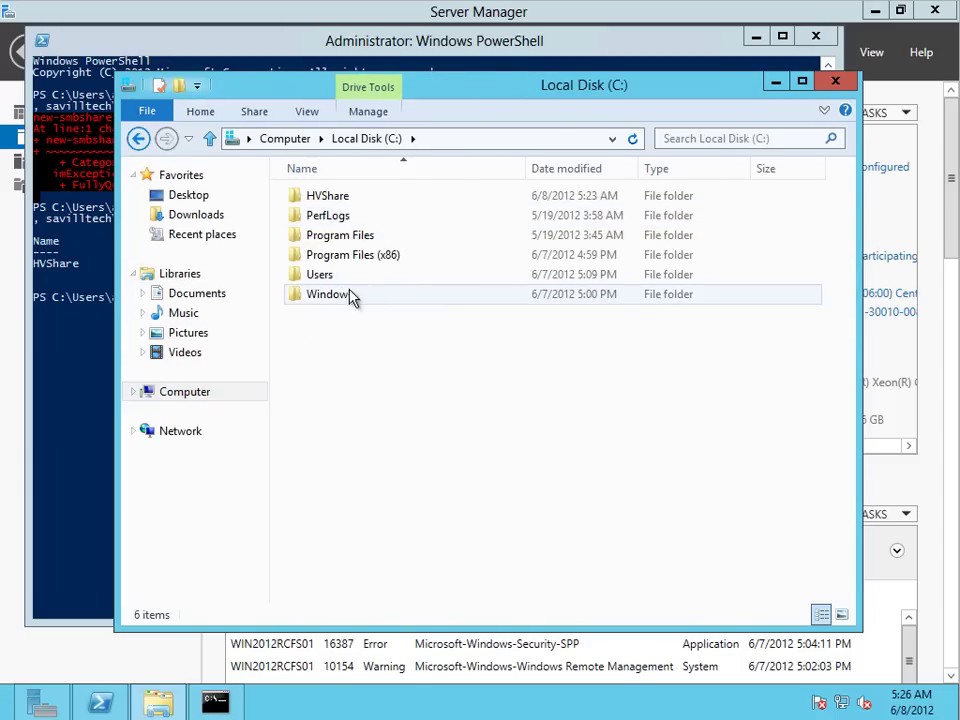
{"action": "right_click", "coordinate": [332, 197]}
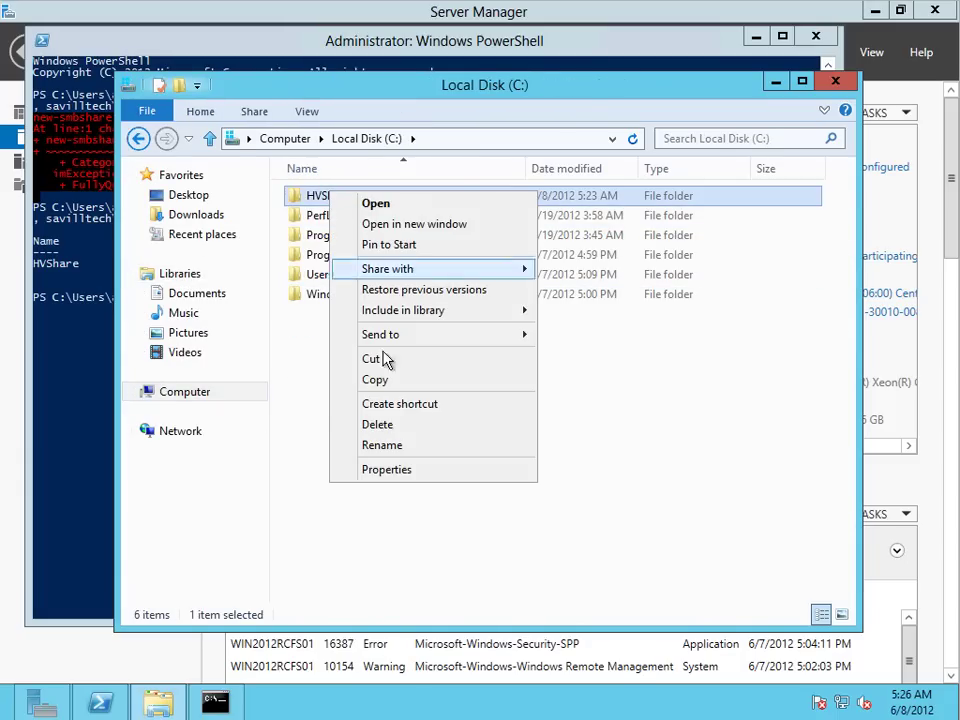
{"action": "left_click", "coordinate": [394, 469]}
{"action": "left_click", "coordinate": [463, 249]}
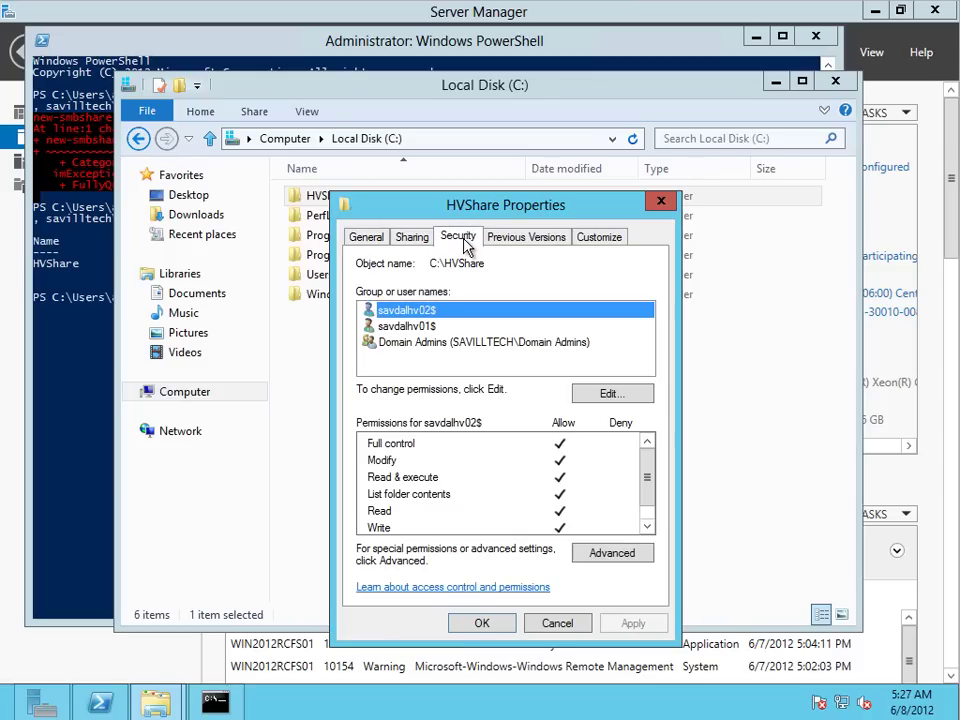
Step: Review the Full control entries for domain admins and both host accounts, including Advanced Security Settings
{"action": "left_click", "coordinate": [400, 327]}
{"action": "left_click", "coordinate": [418, 343]}
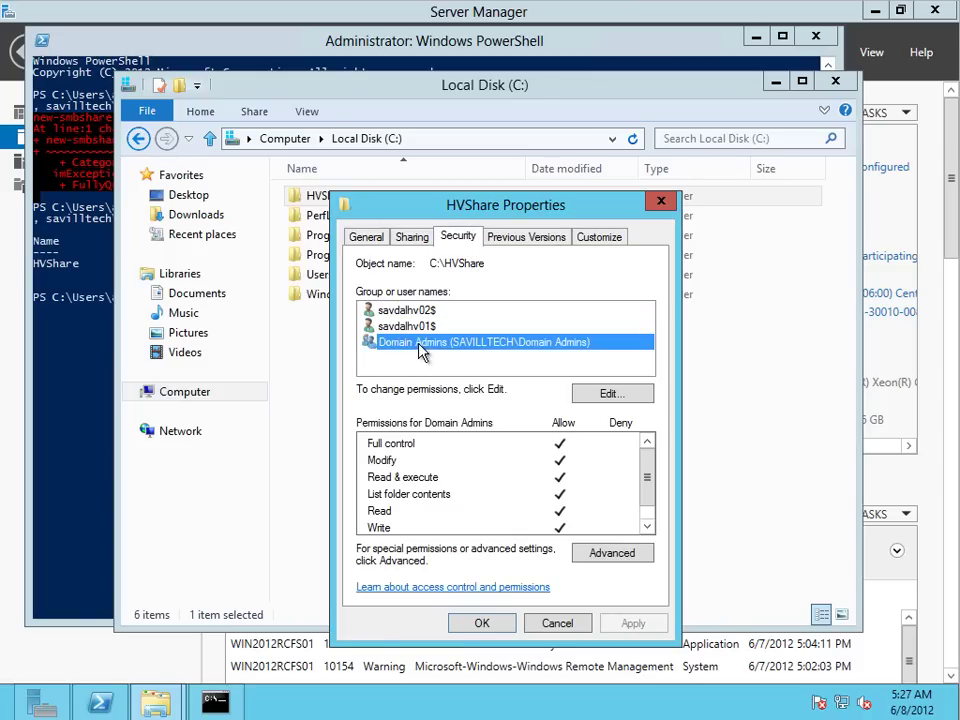
{"action": "left_click", "coordinate": [418, 326]}
{"action": "left_click", "coordinate": [415, 312]}
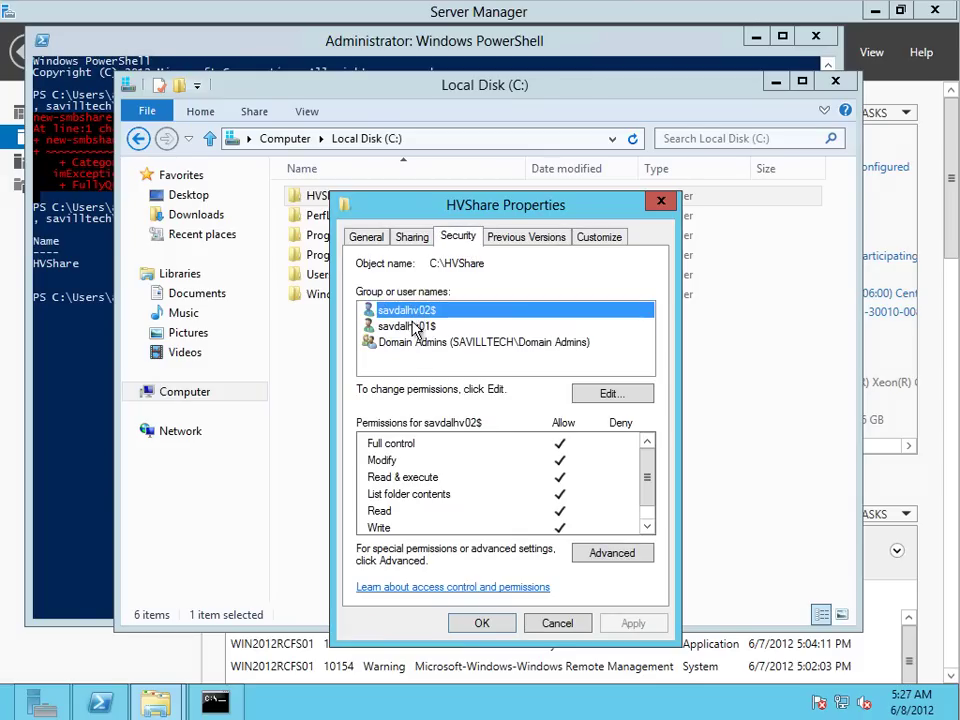
{"action": "left_click", "coordinate": [415, 328]}
{"action": "left_click", "coordinate": [603, 552]}
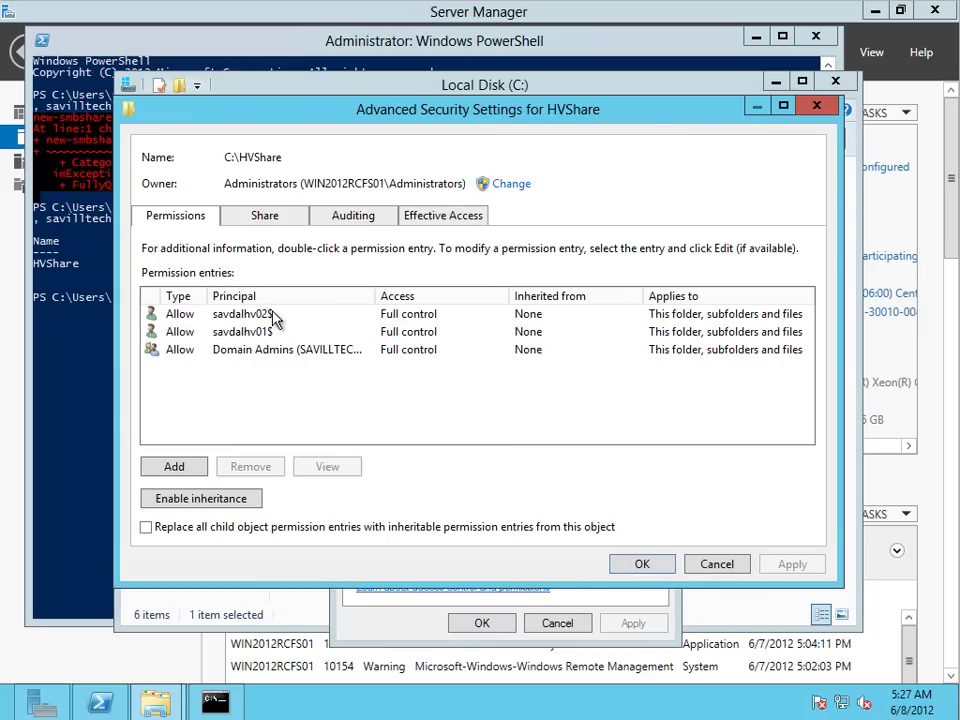
{"action": "left_click", "coordinate": [260, 318]}
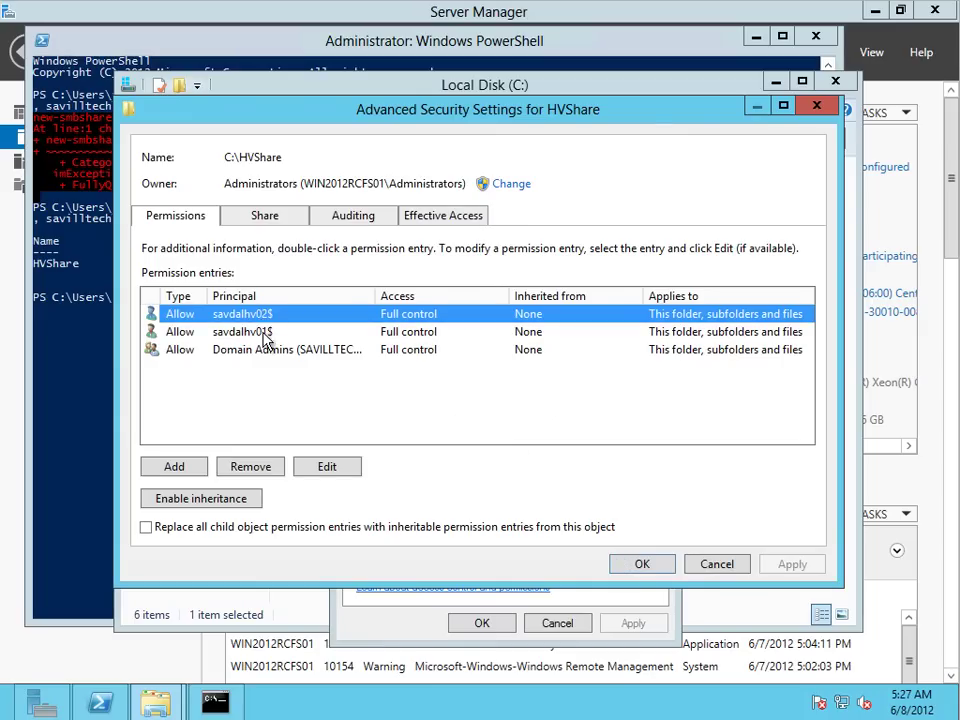
{"action": "left_click", "coordinate": [265, 333]}
{"action": "left_click", "coordinate": [270, 353]}
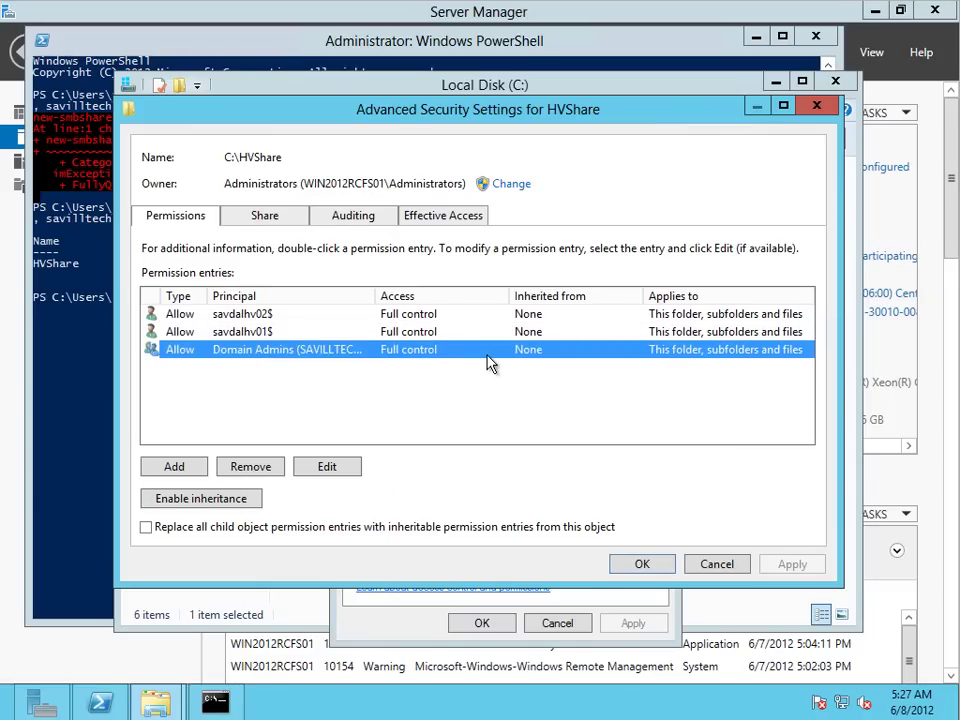
Step: Check HVShare's share permissions under Advanced Sharing, then close the folder properties without changes
{"action": "left_click", "coordinate": [716, 566]}
{"action": "left_click", "coordinate": [411, 236]}
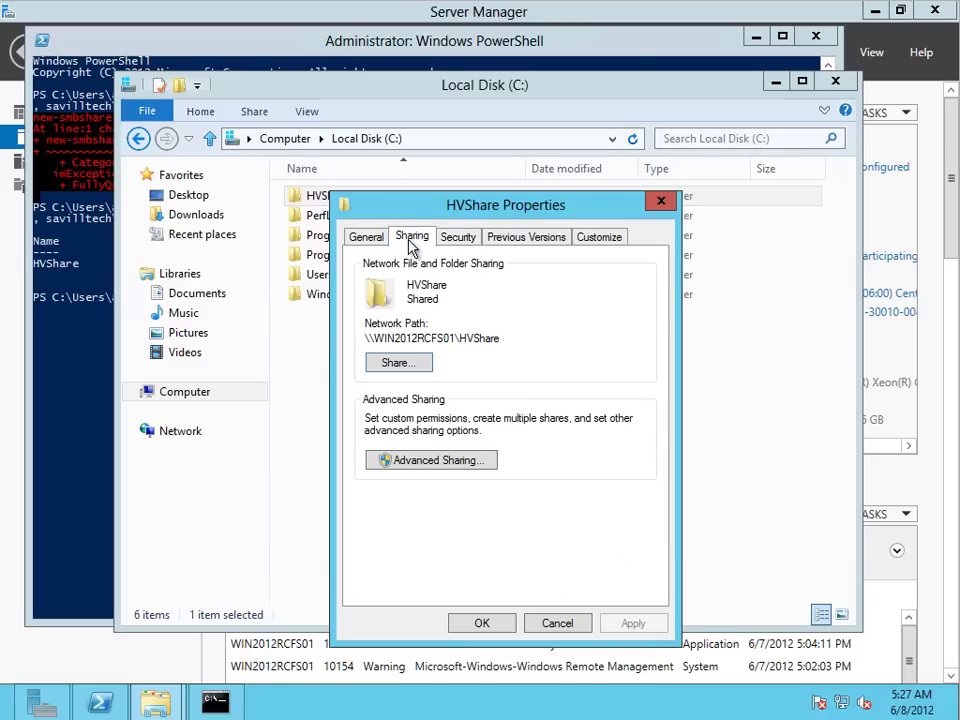
{"action": "left_click", "coordinate": [435, 460]}
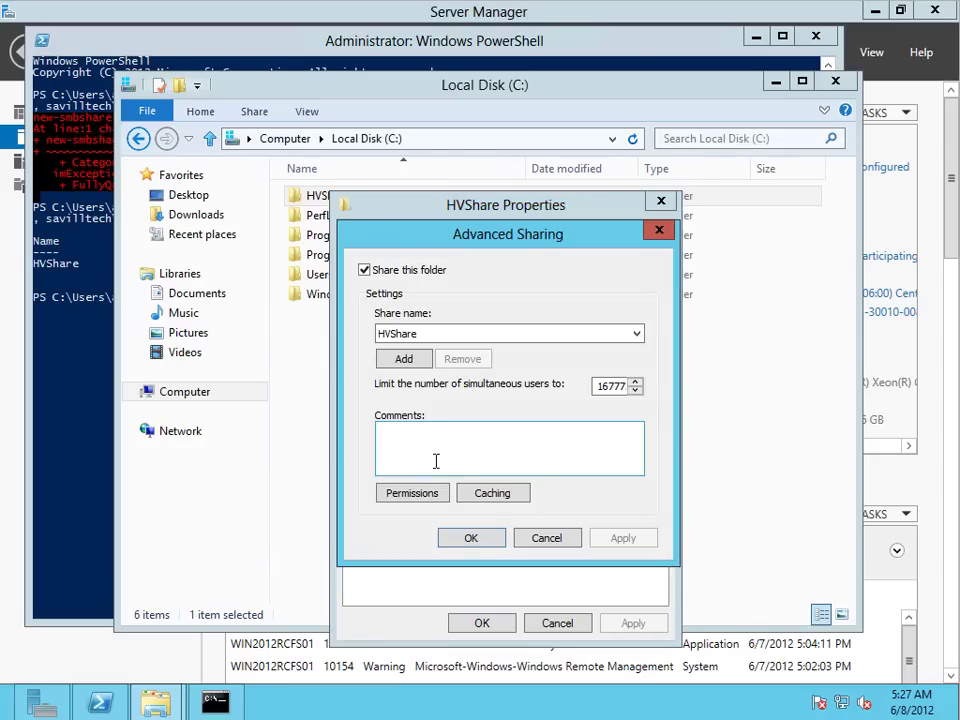
{"action": "left_click", "coordinate": [424, 505]}
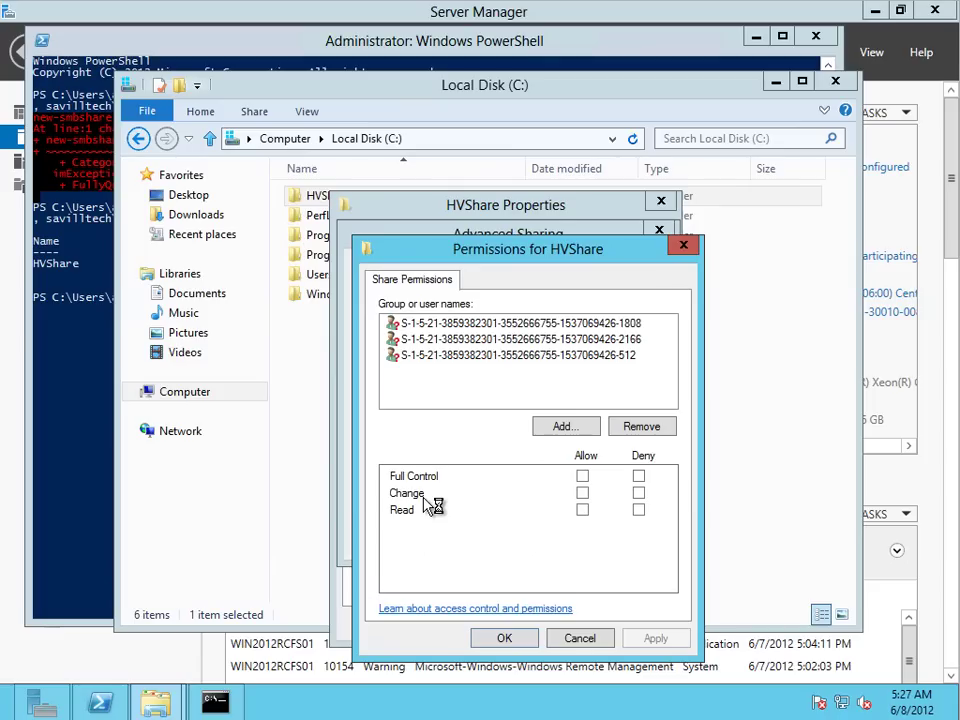
{"action": "left_click", "coordinate": [578, 639]}
{"action": "left_click", "coordinate": [550, 540]}
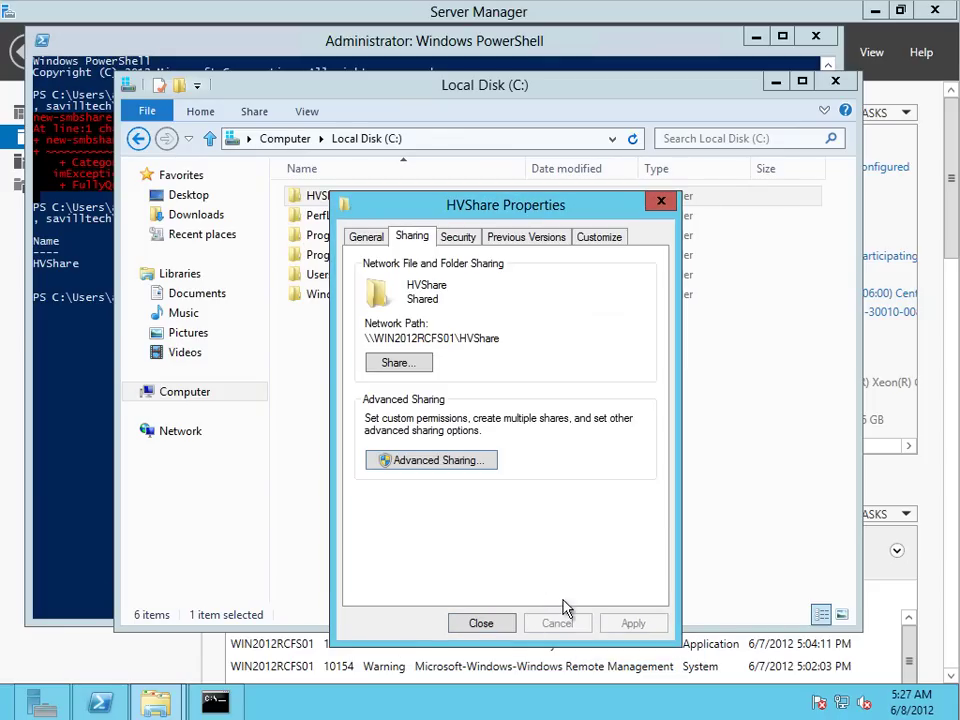
{"action": "left_click", "coordinate": [484, 625]}
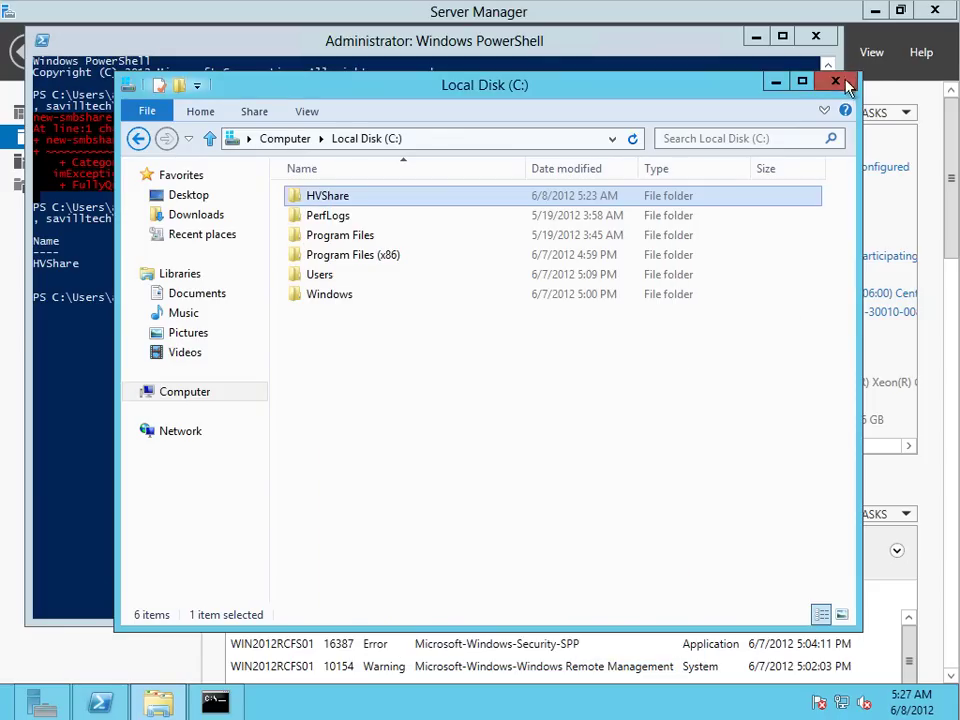
Step: Close the File Explorer, PowerShell and Command Prompt windows
{"action": "left_click", "coordinate": [836, 82]}
{"action": "left_click", "coordinate": [815, 36]}
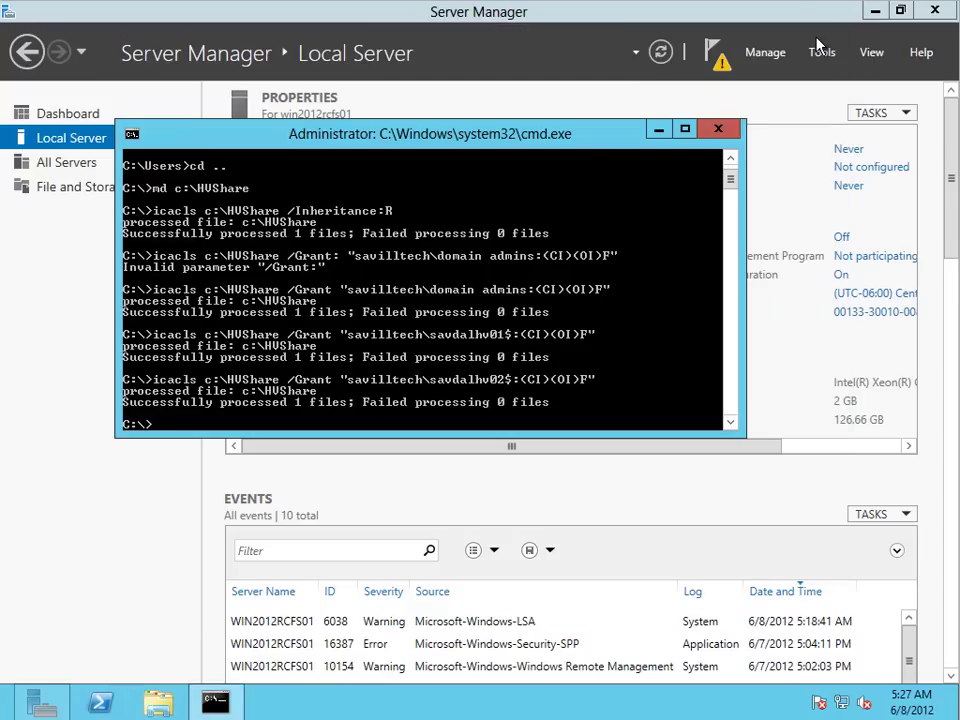
{"action": "left_click", "coordinate": [722, 133]}
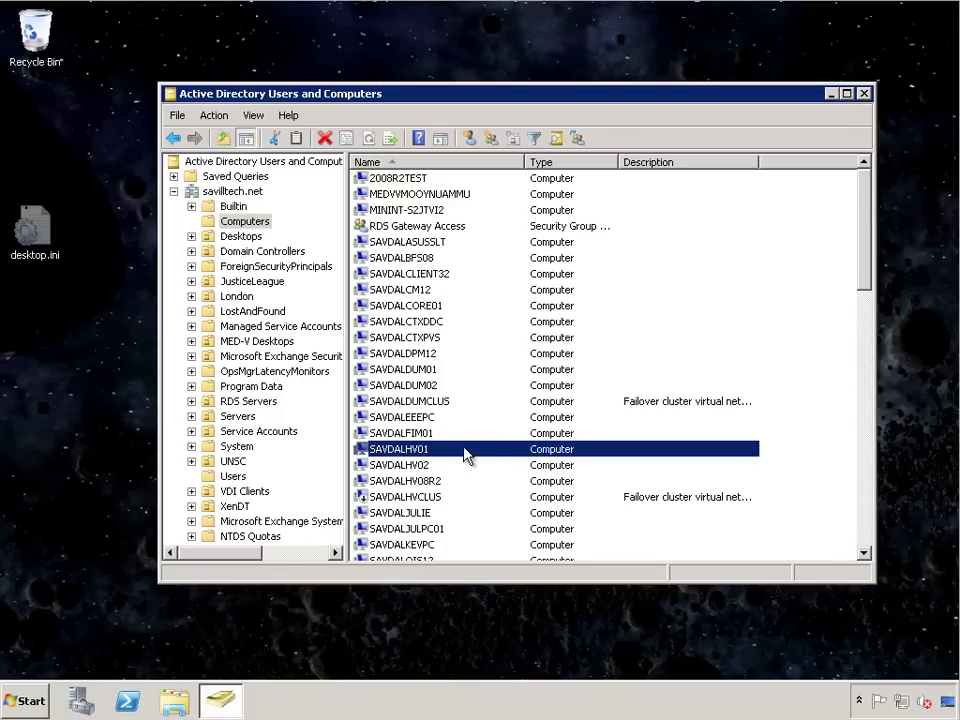
Step: In SAVDALHV01's Delegation settings, pick WIN2012RCFS01 as the computer offering services to add
{"action": "double_click", "coordinate": [466, 455]}
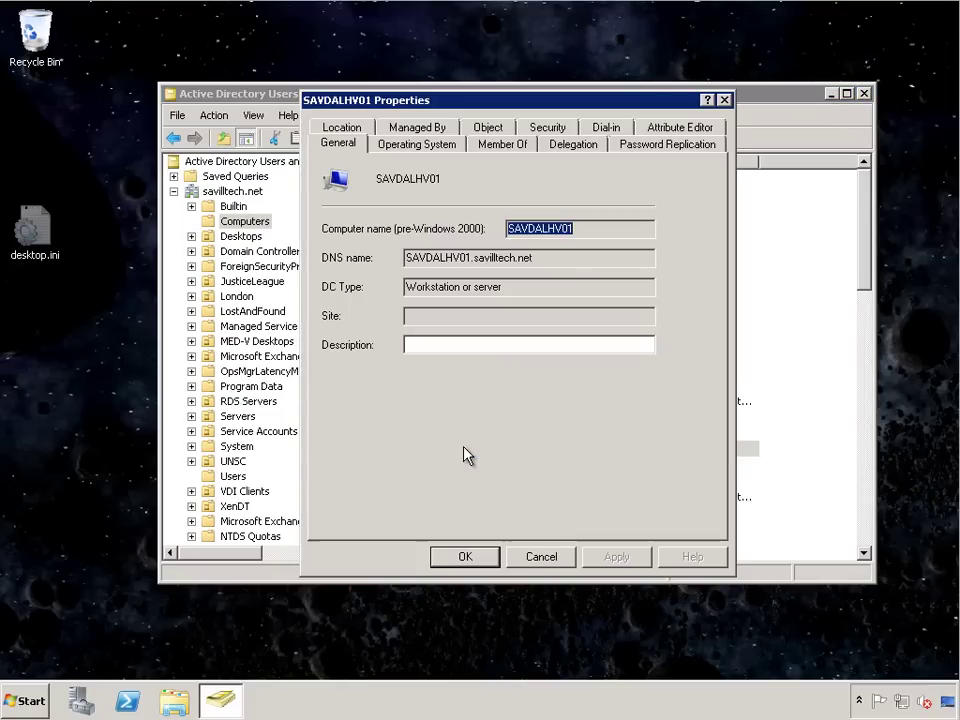
{"action": "left_click", "coordinate": [589, 148]}
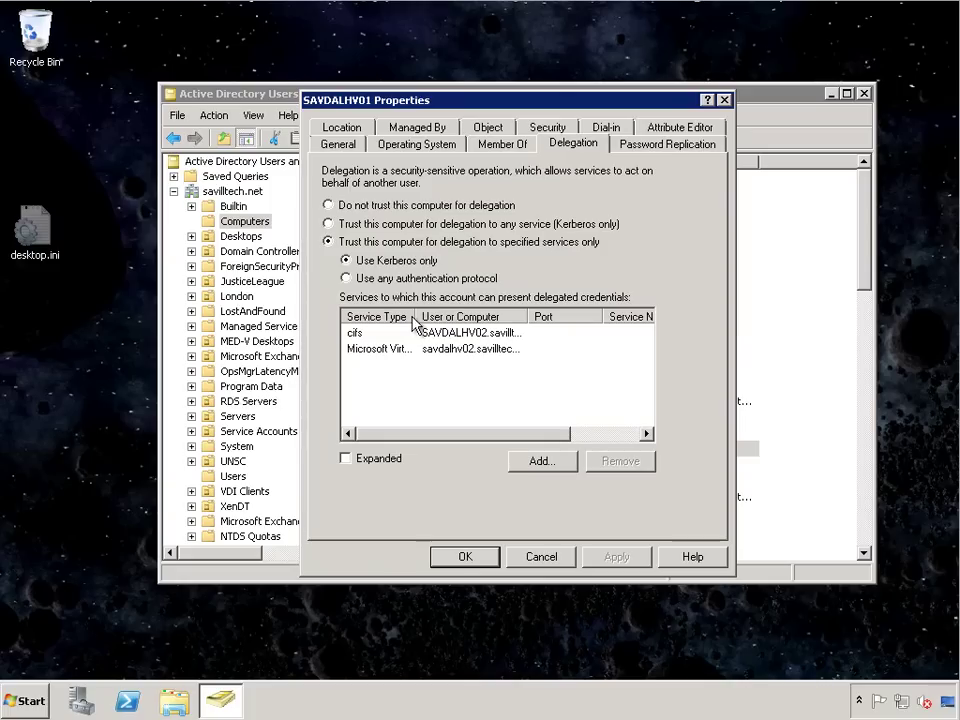
{"action": "left_click", "coordinate": [548, 464]}
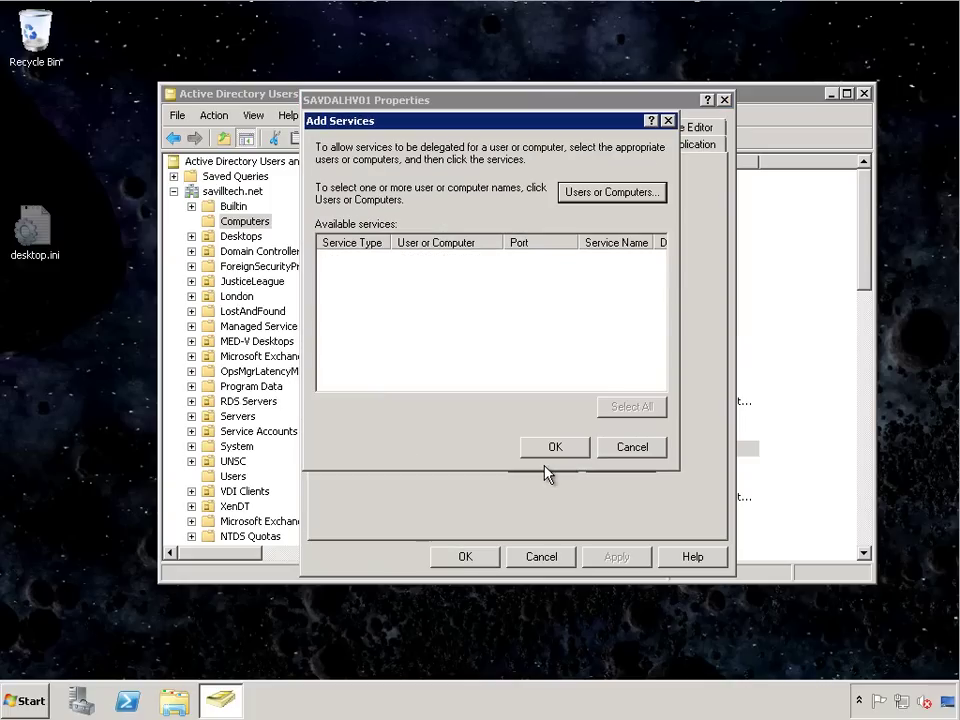
{"action": "left_click", "coordinate": [612, 192]}
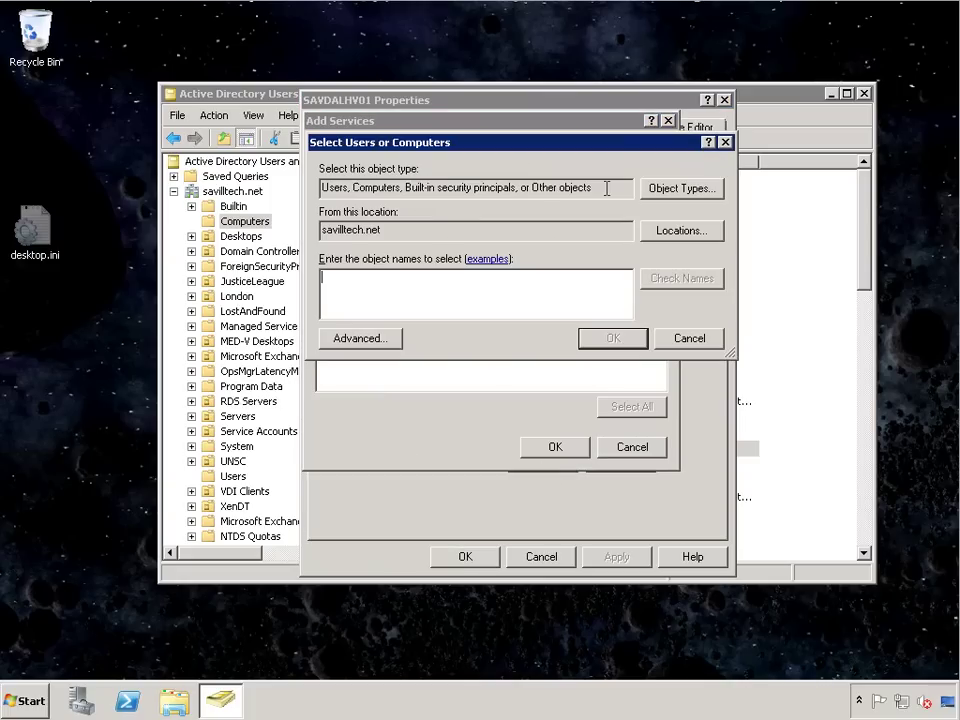
{"action": "type", "text": "sav"}
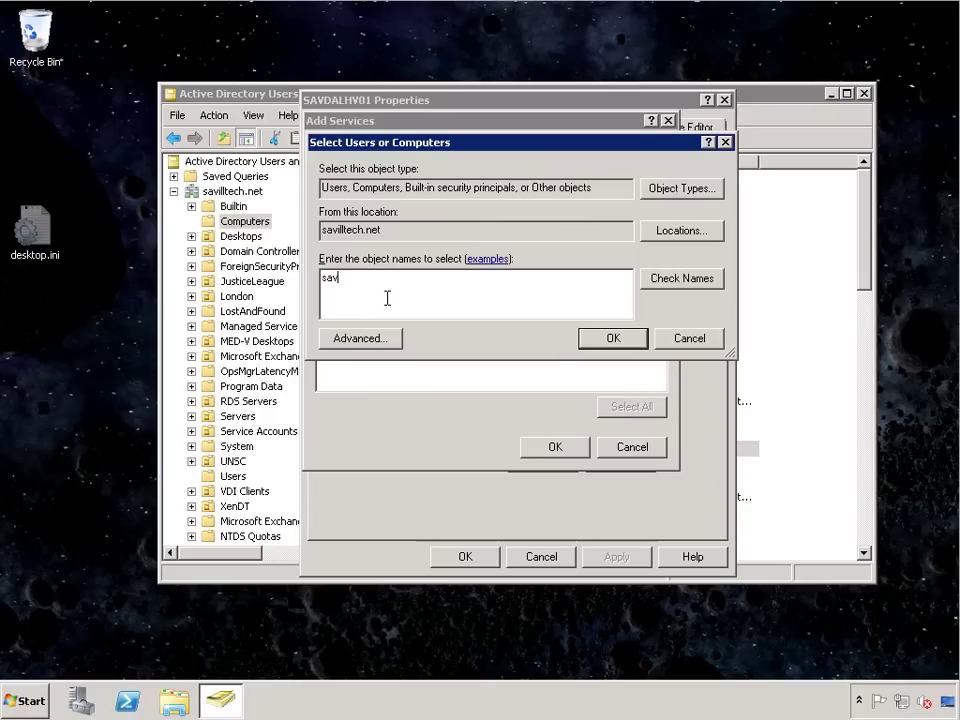
{"action": "key", "text": "BackSpace"}
{"action": "key", "text": "BackSpace"}
{"action": "key", "text": "BackSpace"}
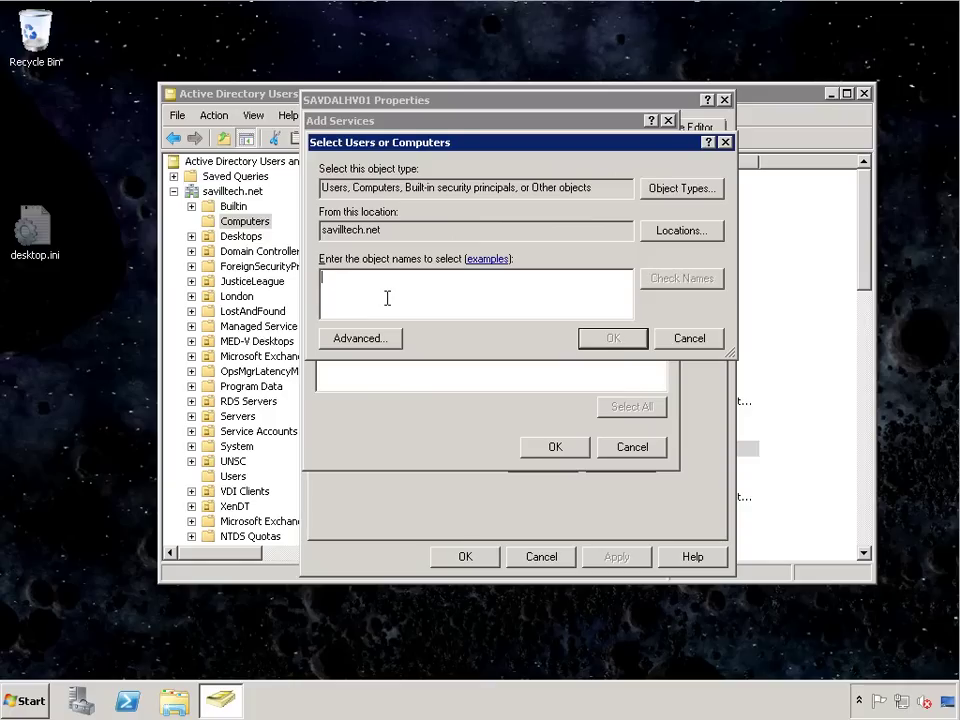
{"action": "type", "text": "win2012"}
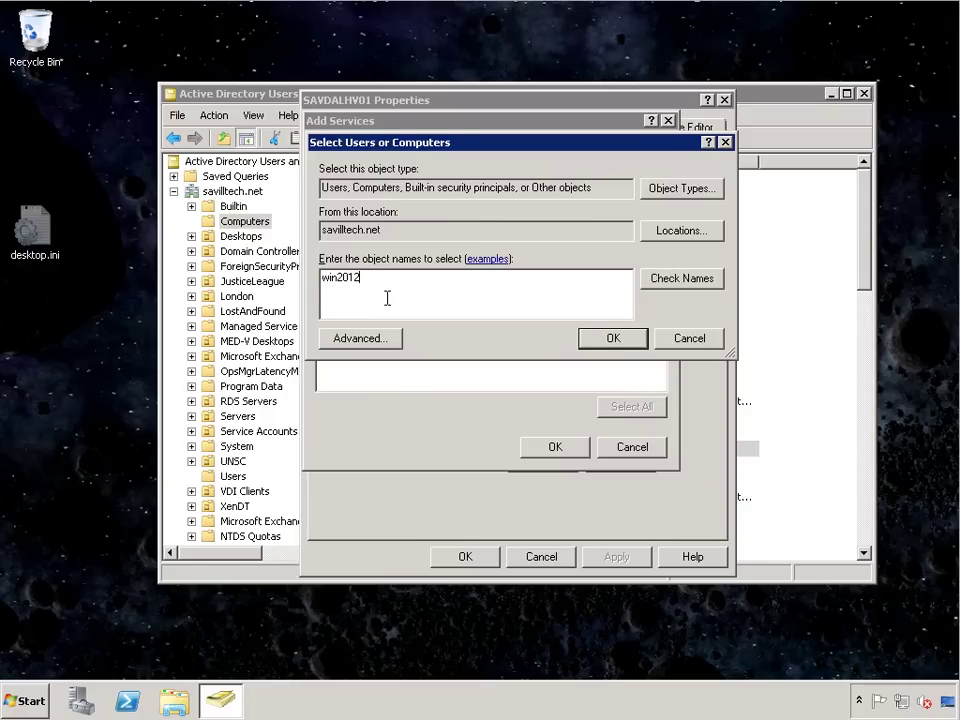
{"action": "type", "text": "rcfs01"}
{"action": "left_click", "coordinate": [668, 276]}
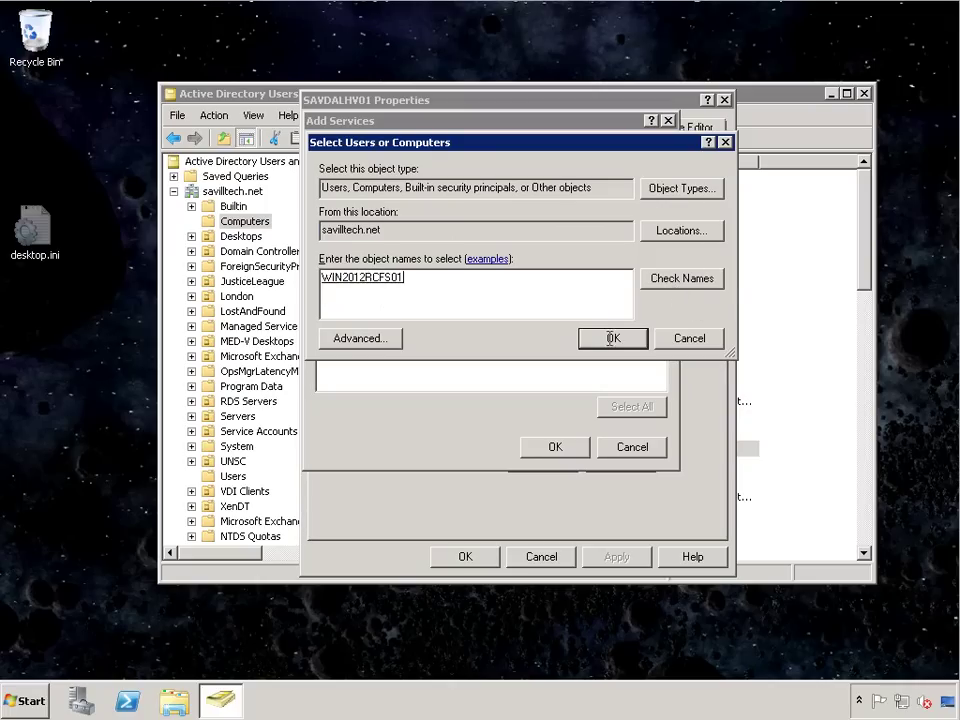
{"action": "left_click", "coordinate": [611, 337]}
Step: Add the cifs service on WIN2012RCFS01 to SAVDALHV01's delegation list and save
{"action": "left_click", "coordinate": [331, 307]}
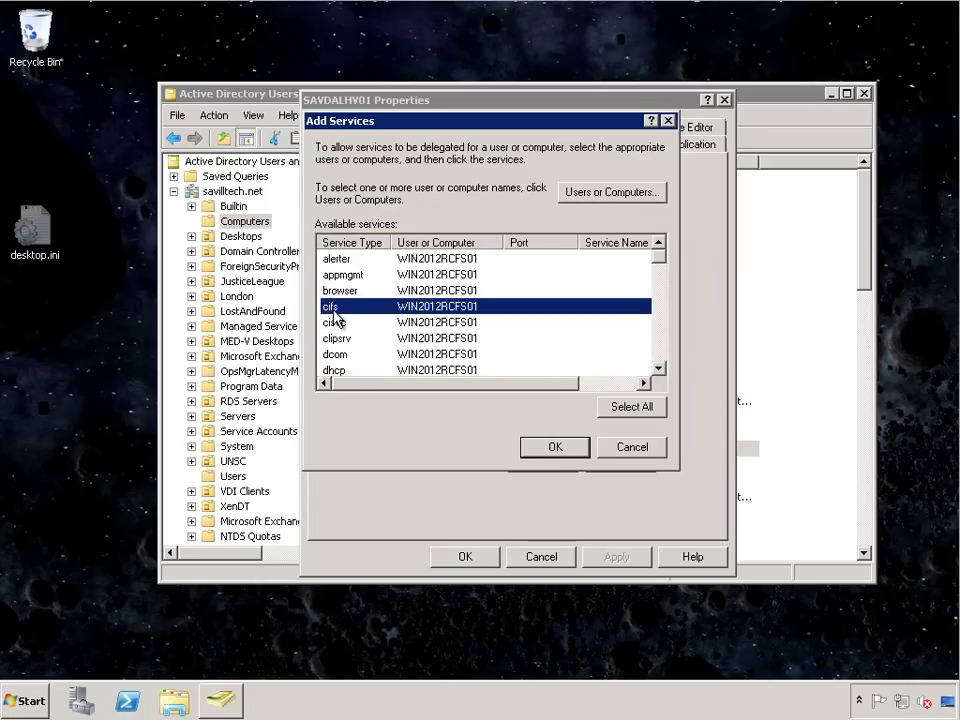
{"action": "left_click", "coordinate": [556, 450]}
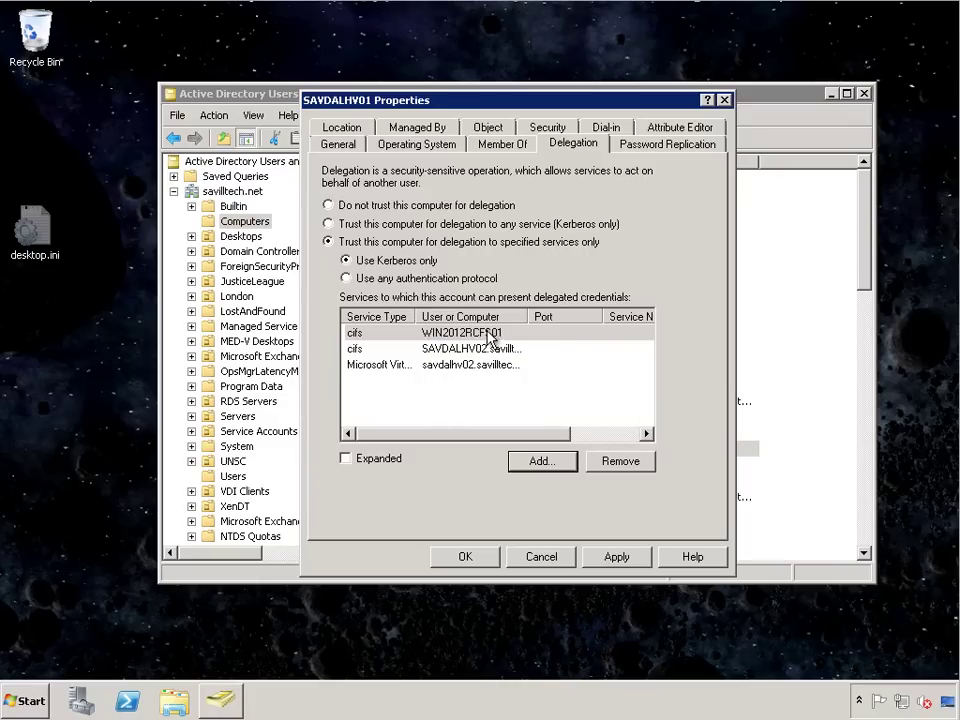
{"action": "left_click", "coordinate": [639, 560]}
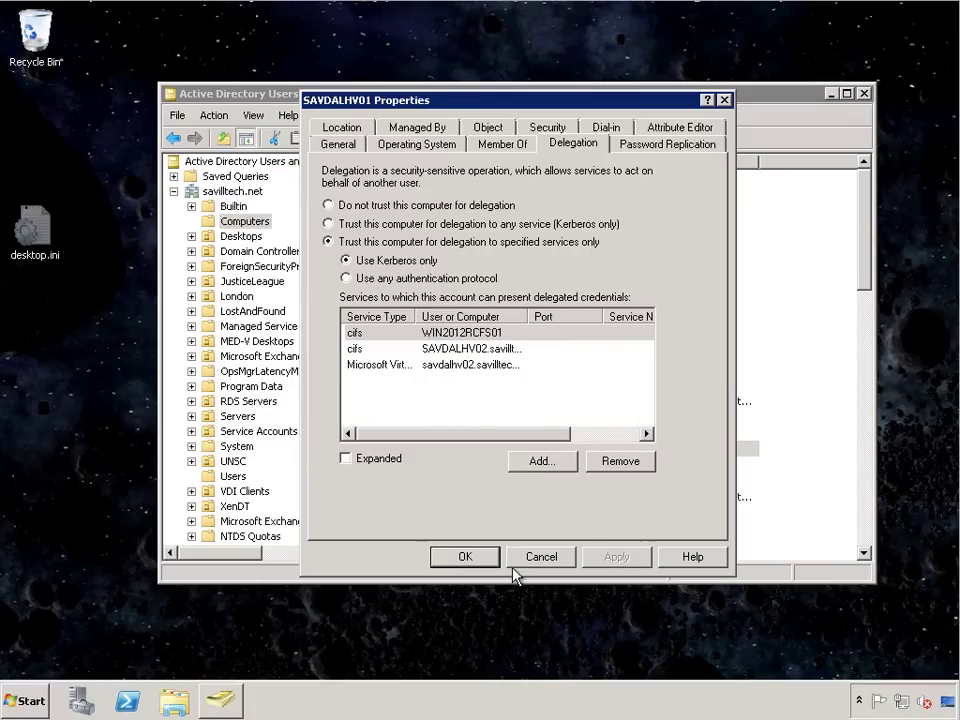
{"action": "left_click", "coordinate": [474, 561]}
Step: In SAVDALHV02's Delegation settings, pick WIN2012RCFS01 as the computer offering services to add
{"action": "double_click", "coordinate": [424, 465]}
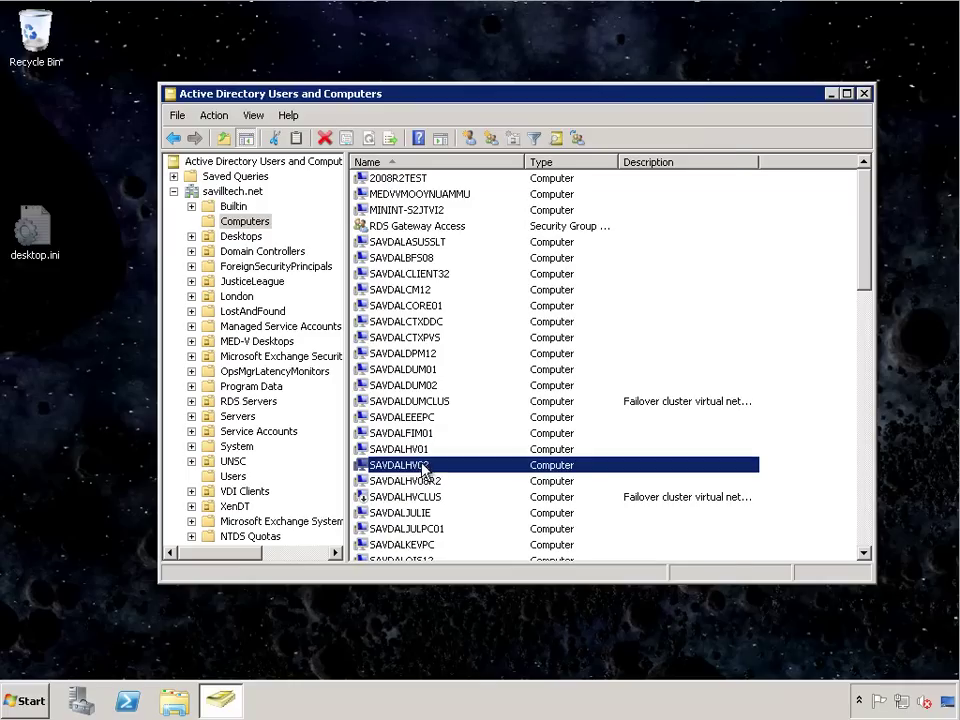
{"action": "left_click", "coordinate": [582, 146]}
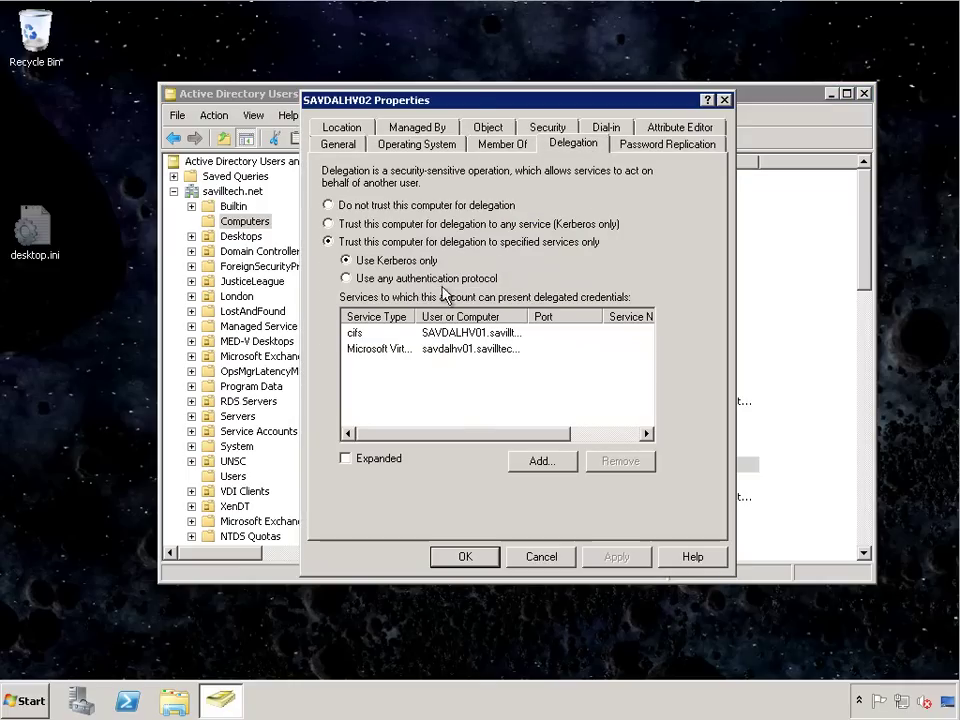
{"action": "left_click", "coordinate": [540, 460]}
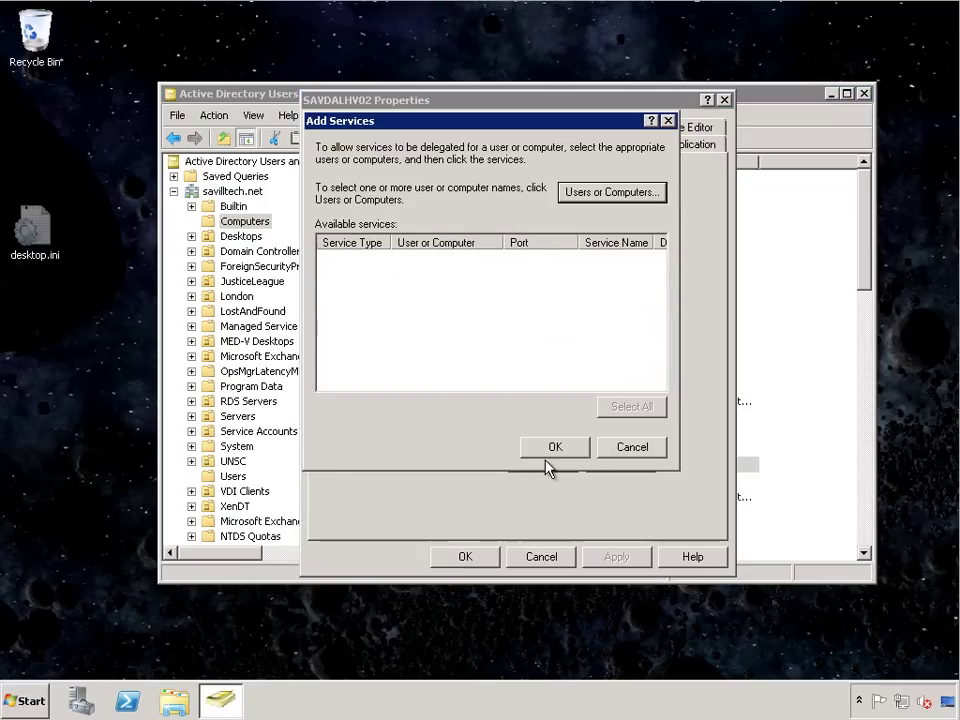
{"action": "left_click", "coordinate": [606, 193]}
{"action": "type", "text": "in2012"}
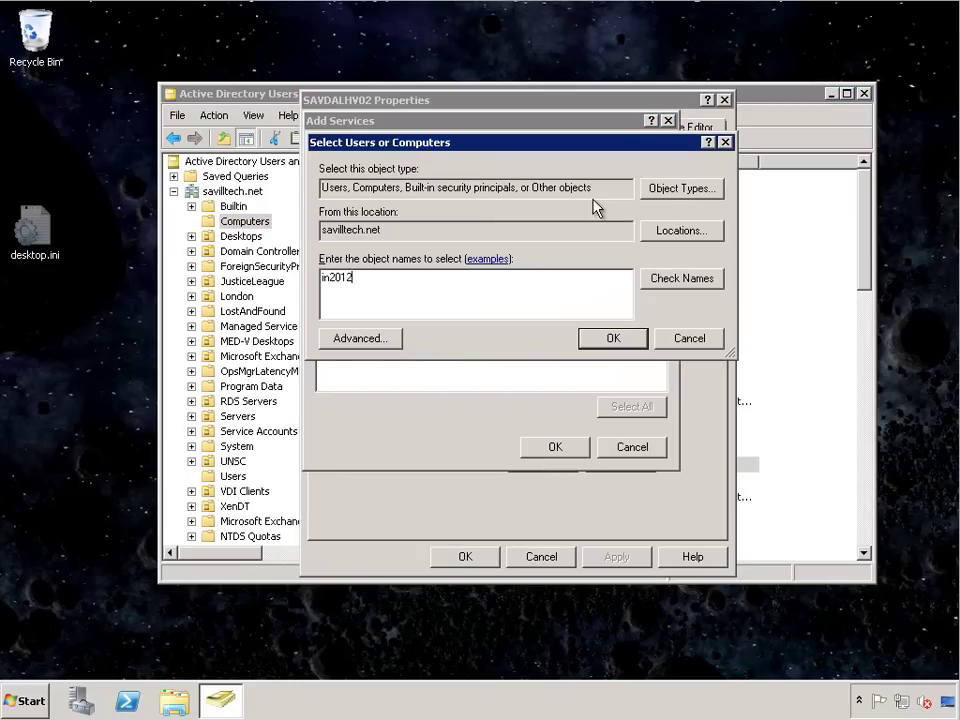
{"action": "type", "text": "rcfs01"}
{"action": "double_click", "coordinate": [317, 288]}
{"action": "left_click", "coordinate": [324, 279]}
{"action": "type", "text": "w"}
{"action": "left_click", "coordinate": [689, 283]}
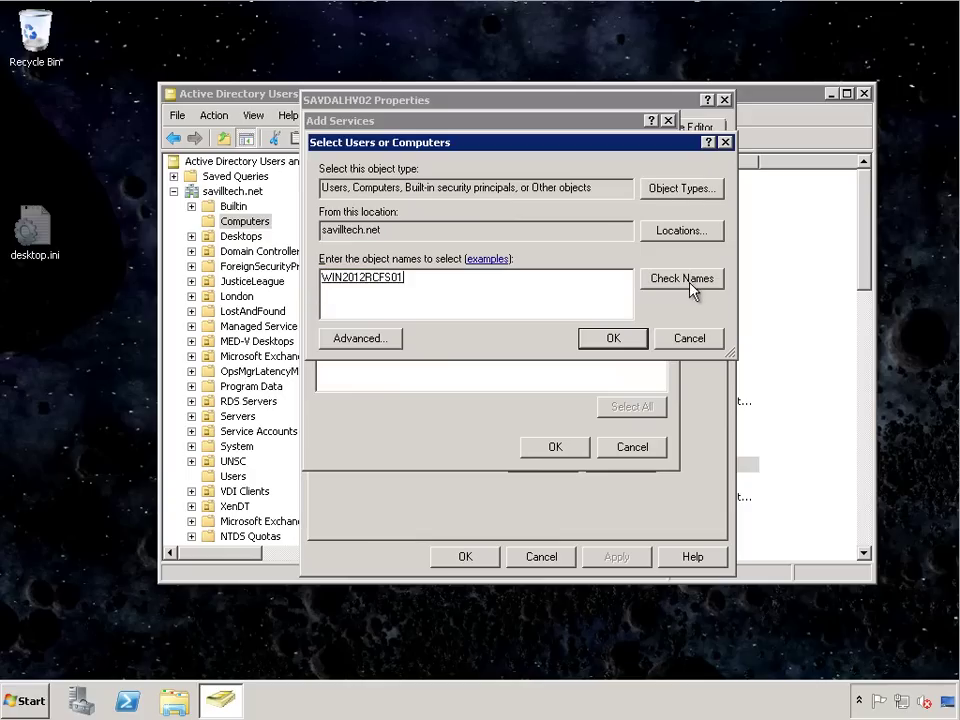
{"action": "left_click", "coordinate": [613, 340]}
Step: Add the cifs service on WIN2012RCFS01 to SAVDALHV02's delegation list and save
{"action": "left_click", "coordinate": [345, 306]}
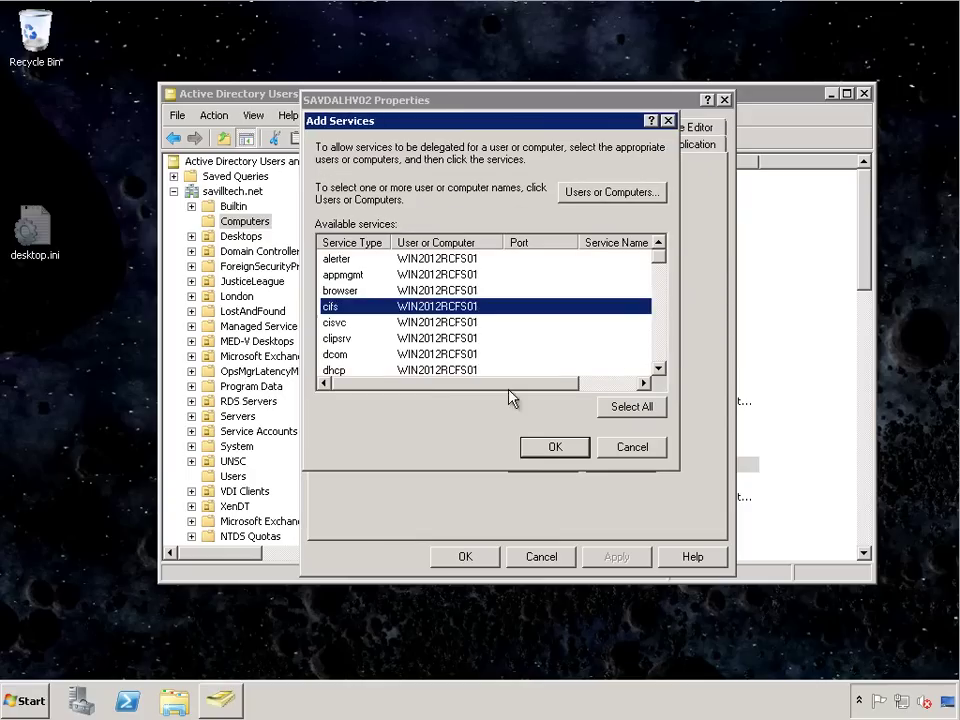
{"action": "left_click", "coordinate": [548, 449]}
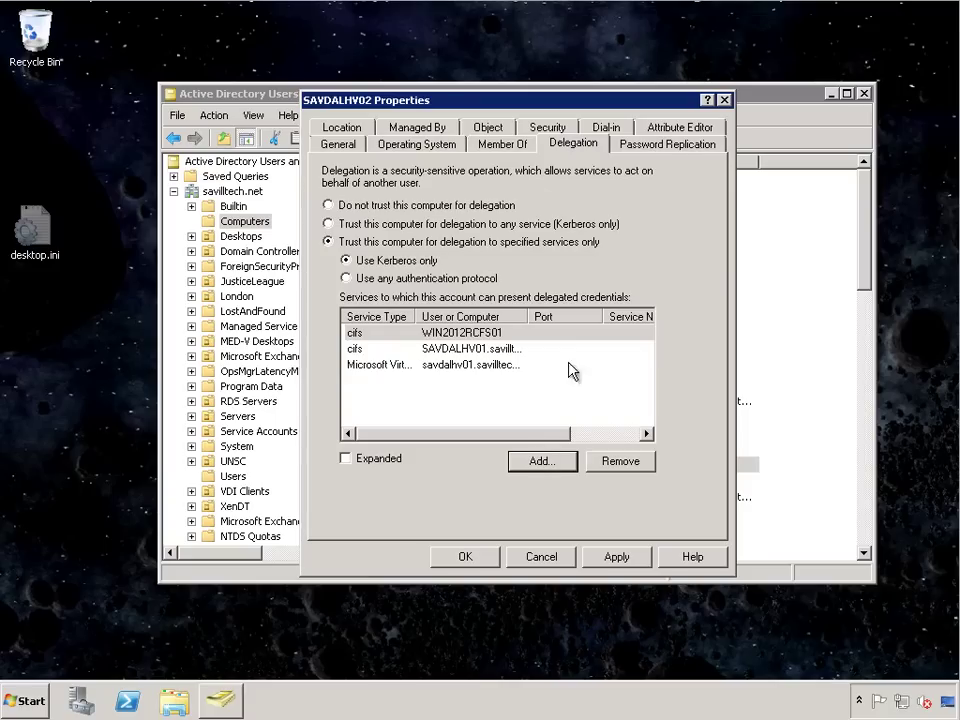
{"action": "left_click", "coordinate": [617, 558]}
{"action": "left_click", "coordinate": [466, 560]}
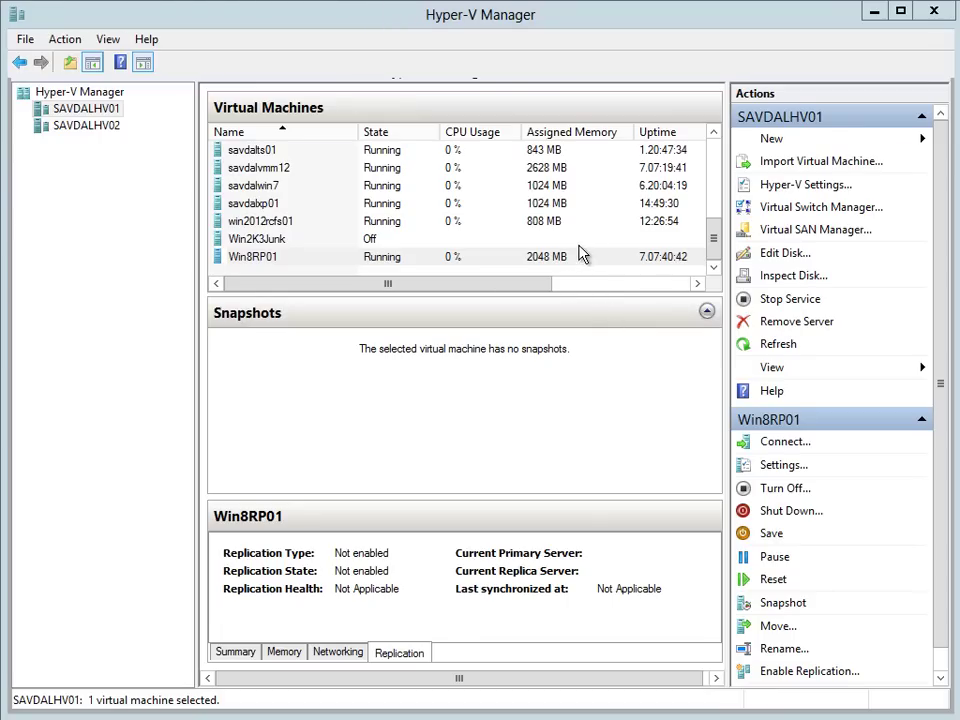
Step: Open \\win2012rcfs01\HVShare from the Run box to confirm it is empty, then return to Hyper-V Manager
{"action": "left_click", "coordinate": [397, 33]}
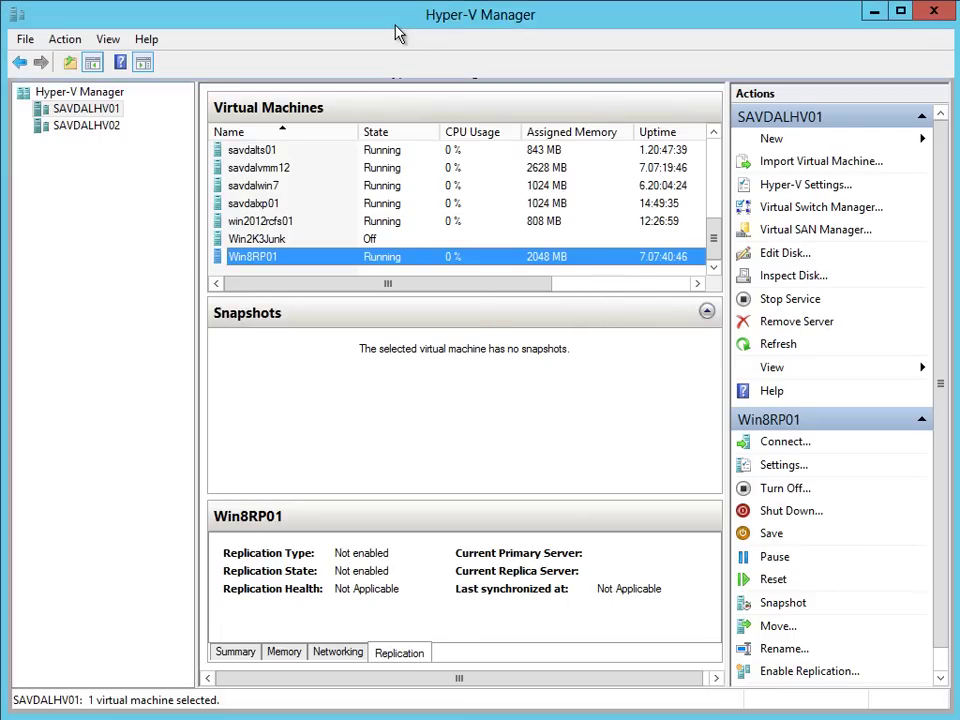
{"action": "key", "text": "super+r"}
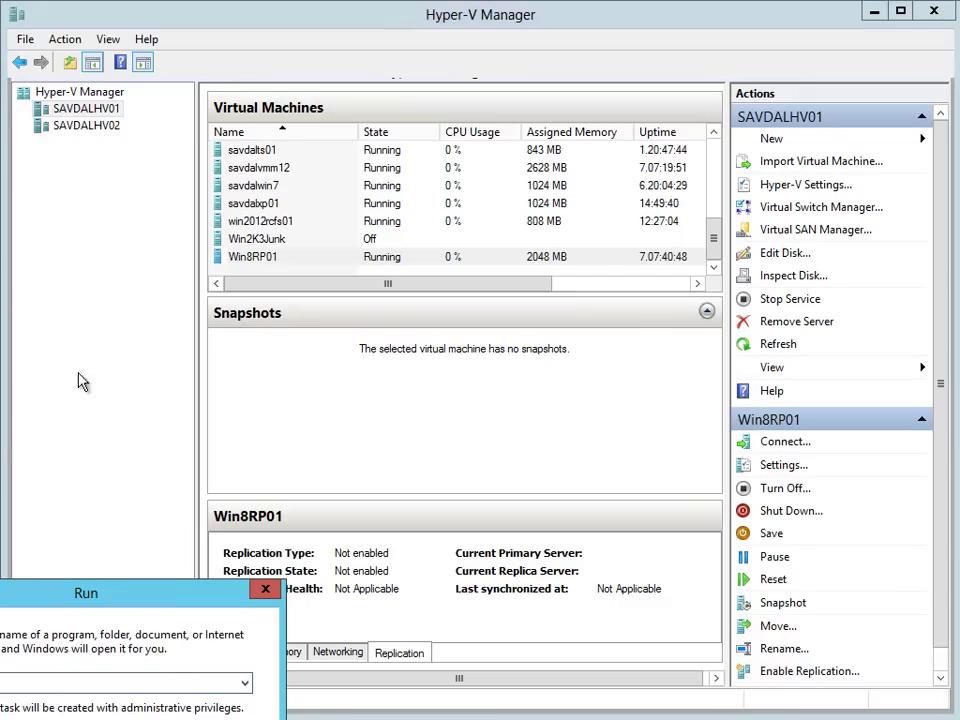
{"action": "left_click_drag", "start_coordinate": [79, 610], "coordinate": [233, 432]}
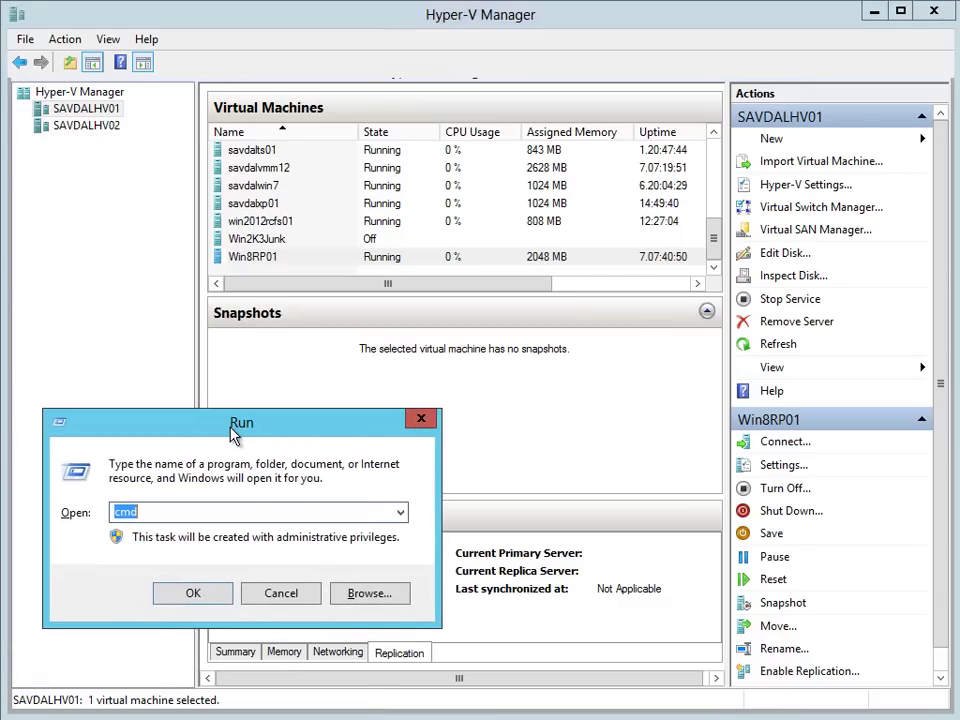
{"action": "type", "text": "\\\\win2012"}
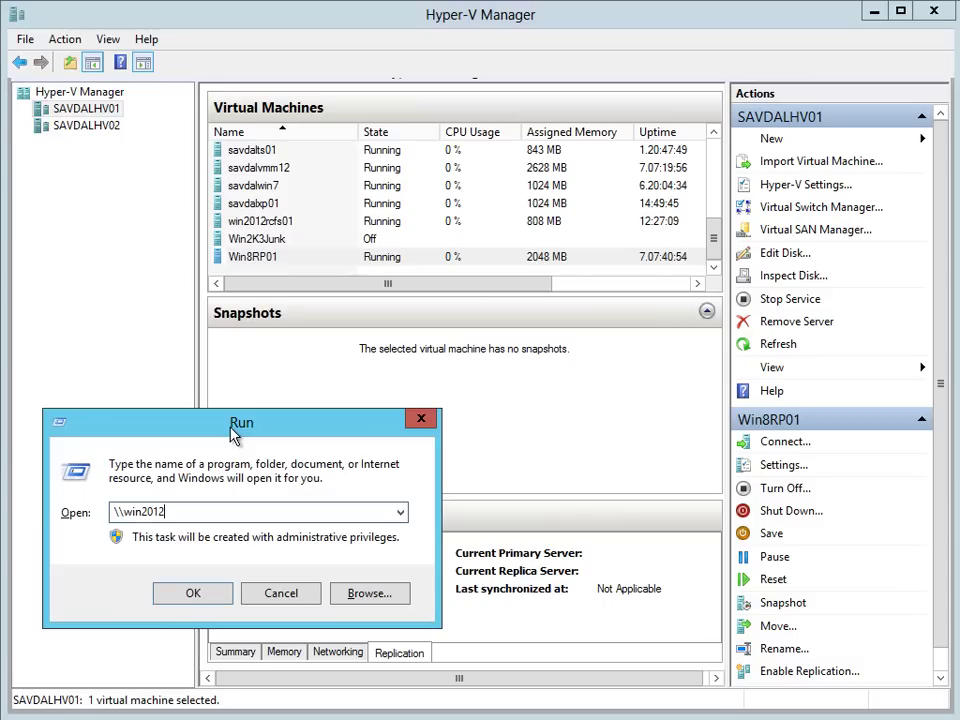
{"action": "type", "text": "rcfs01\\"}
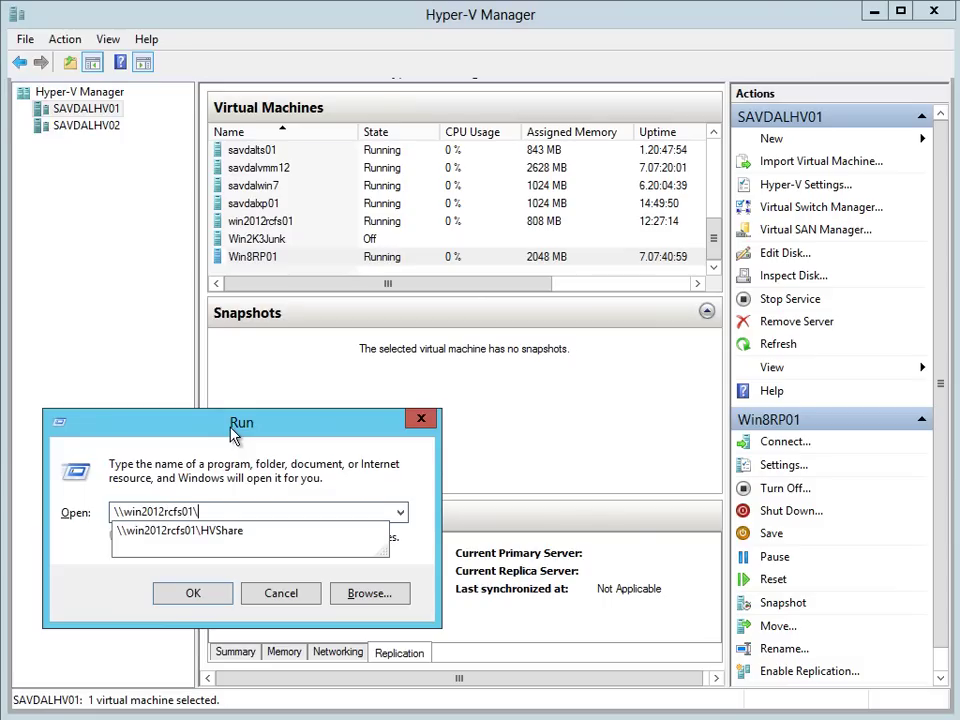
{"action": "key", "text": "Down"}
{"action": "key", "text": "Return"}
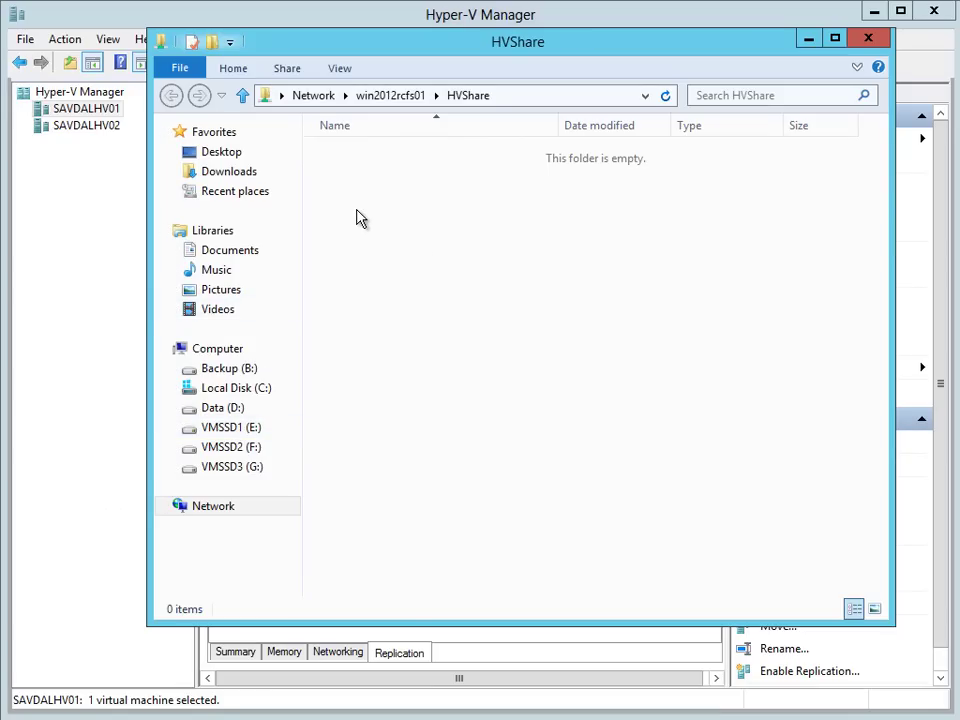
{"action": "left_click", "coordinate": [83, 25]}
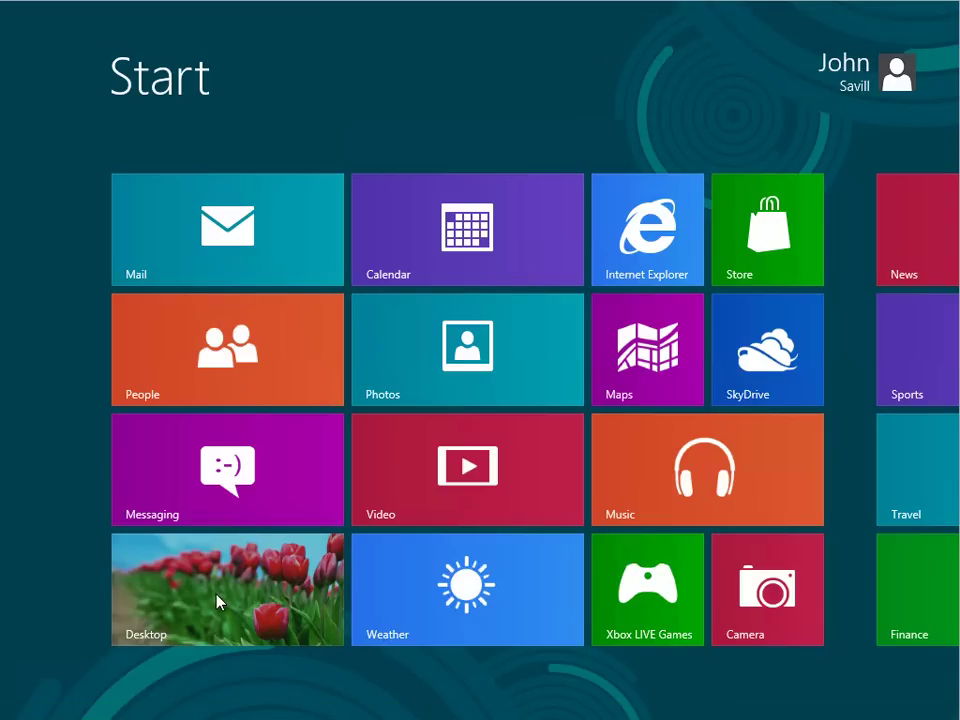
Step: Start the Move wizard for Win8RP01, choosing to move only its storage, all to a single location
{"action": "left_click", "coordinate": [218, 600]}
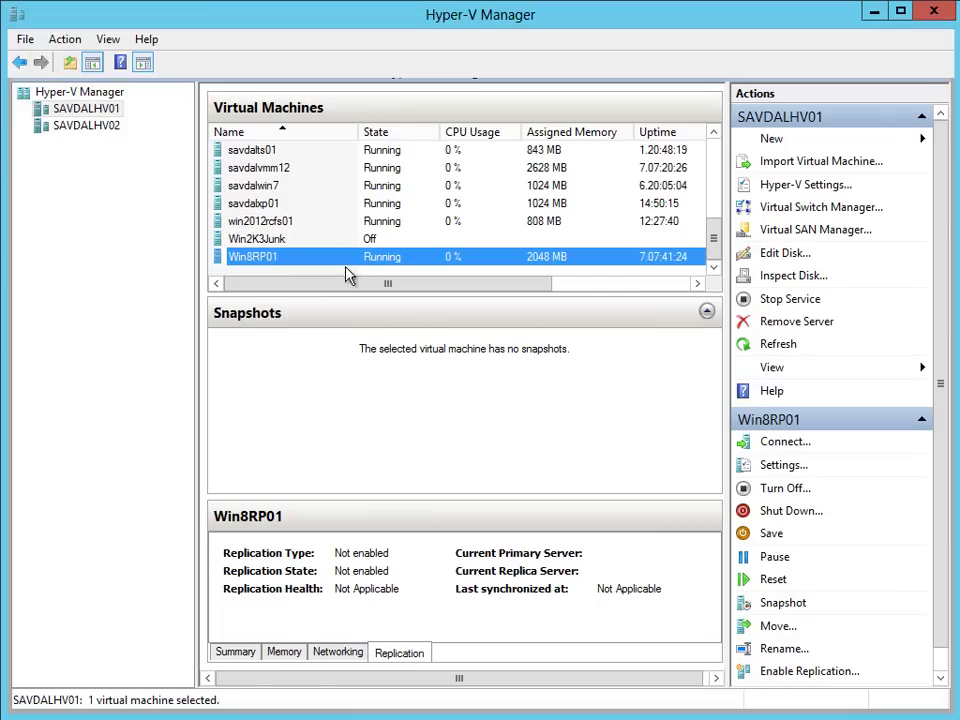
{"action": "right_click", "coordinate": [347, 257]}
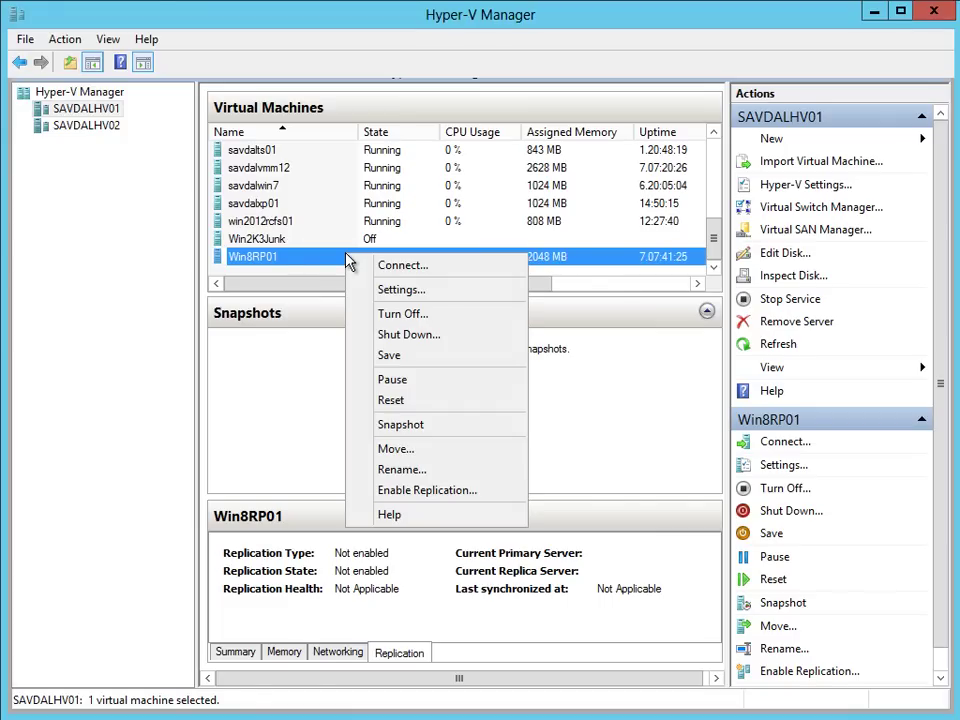
{"action": "left_click", "coordinate": [397, 451]}
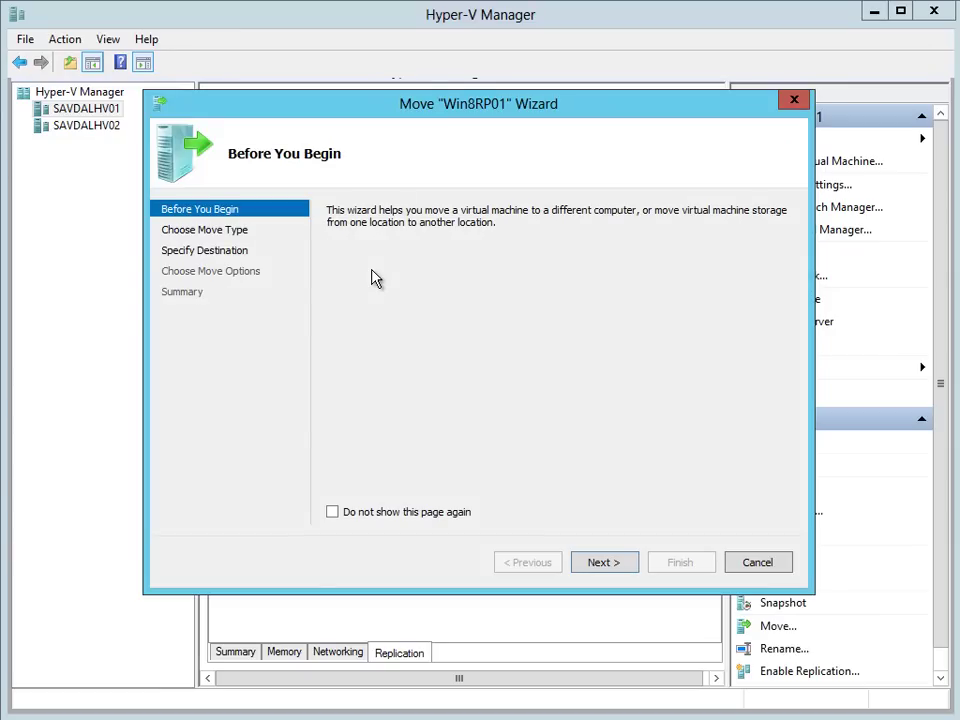
{"action": "left_click", "coordinate": [594, 566]}
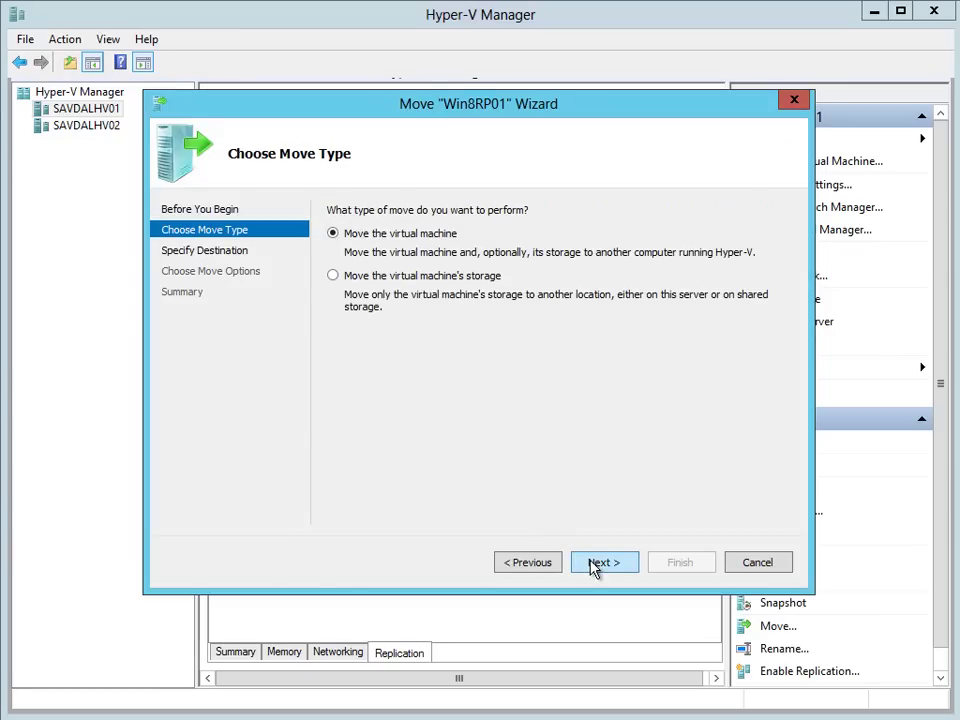
{"action": "left_click", "coordinate": [395, 278]}
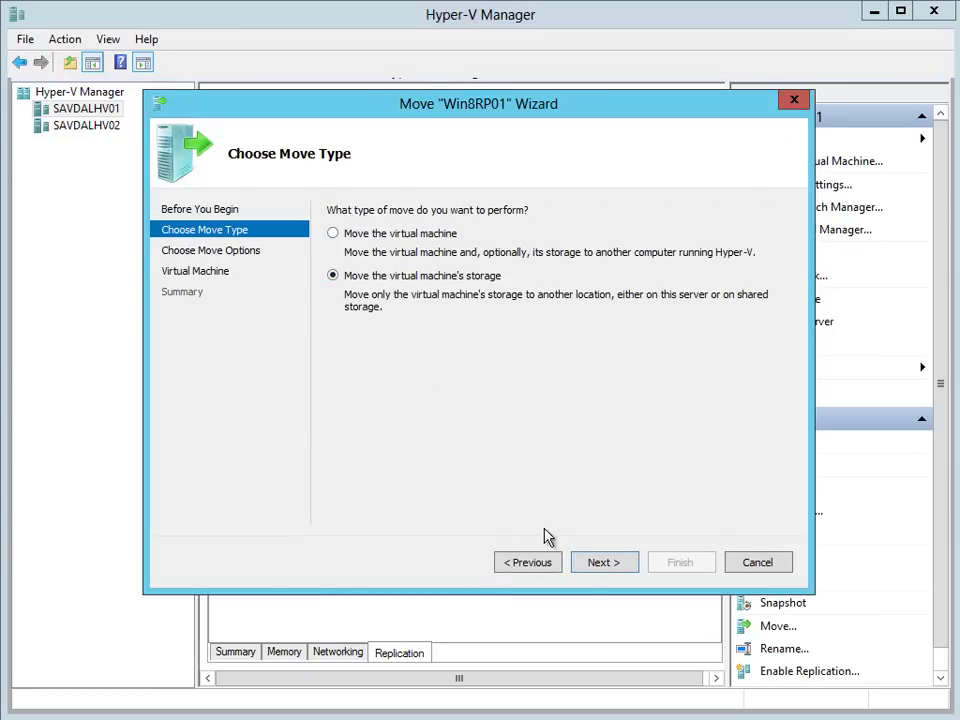
{"action": "left_click", "coordinate": [597, 564]}
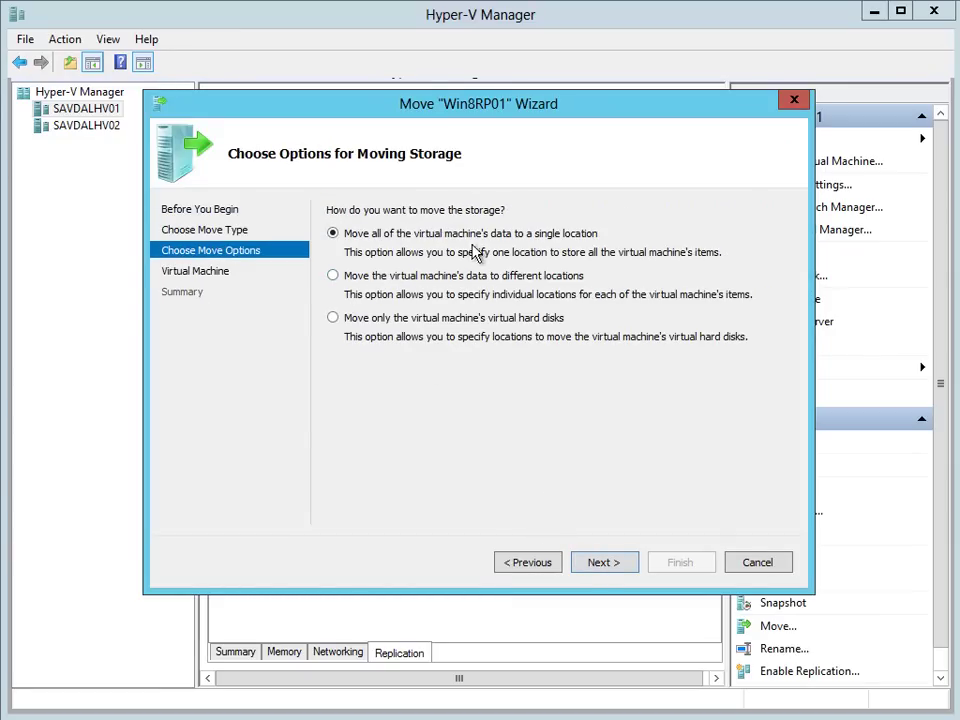
{"action": "left_click", "coordinate": [603, 563]}
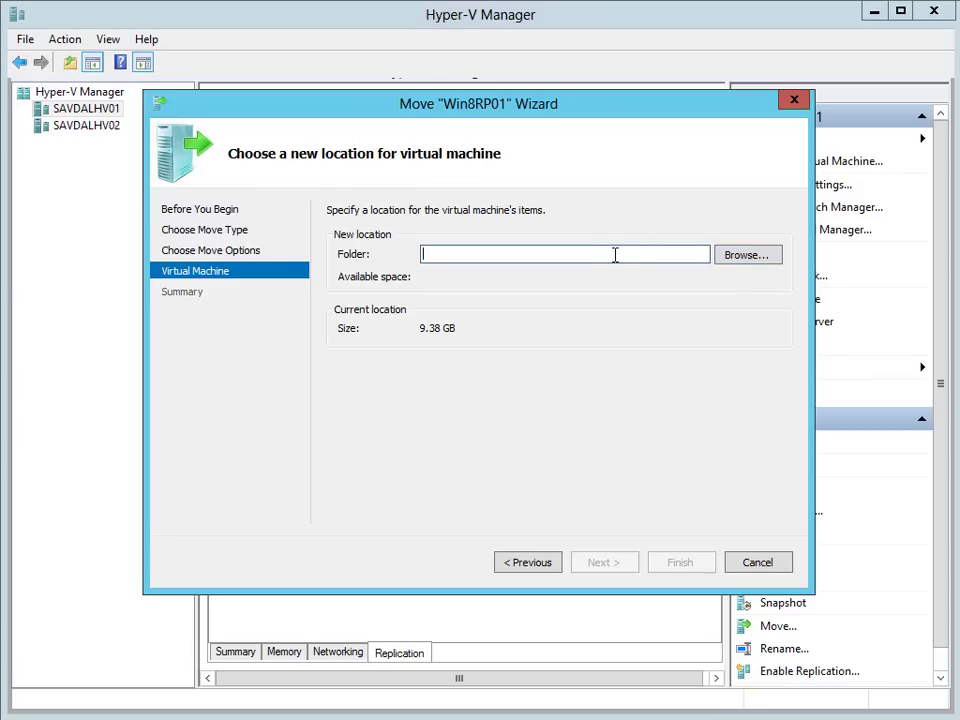
Step: Create a win8rp01 folder in \\win2012rcfs01\HVShare and select it as the storage destination
{"action": "left_click", "coordinate": [741, 257]}
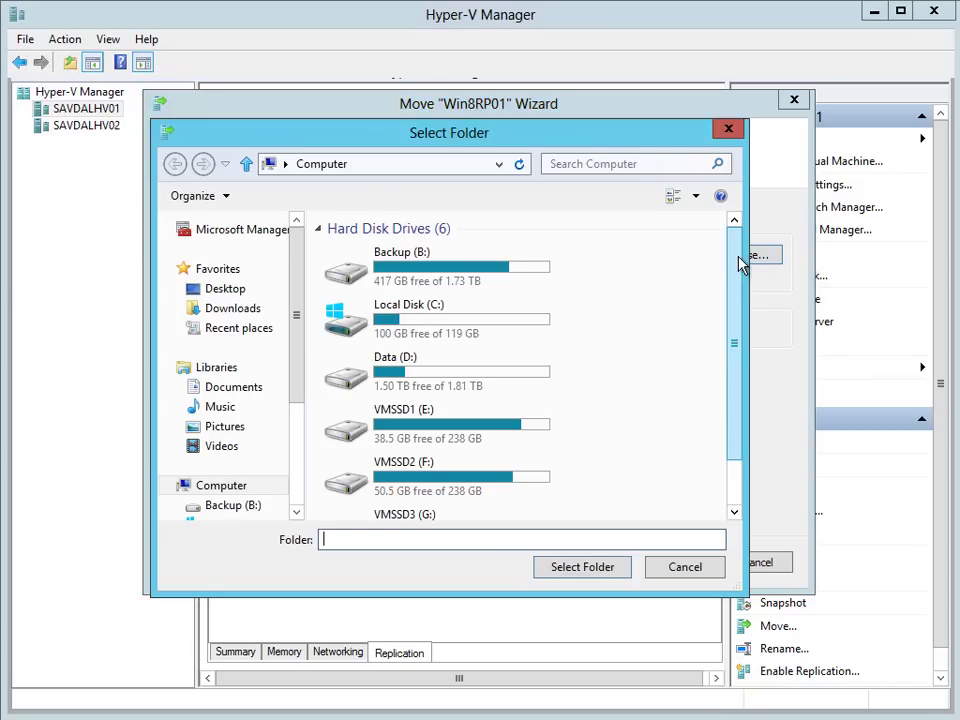
{"action": "left_click", "coordinate": [382, 163]}
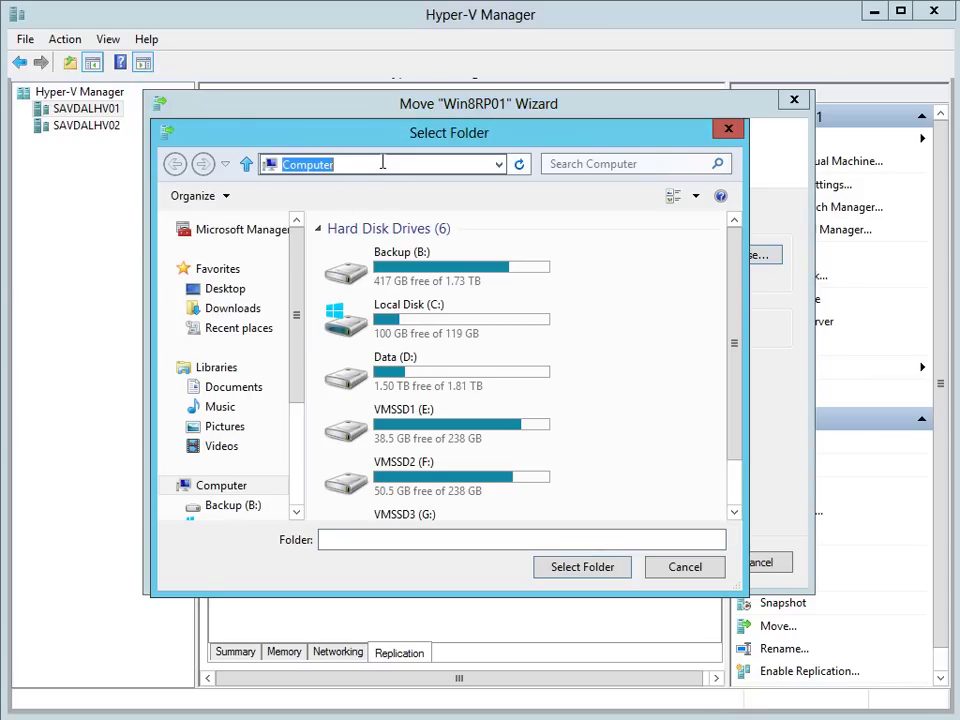
{"action": "type", "text": "\\\\savdal"}
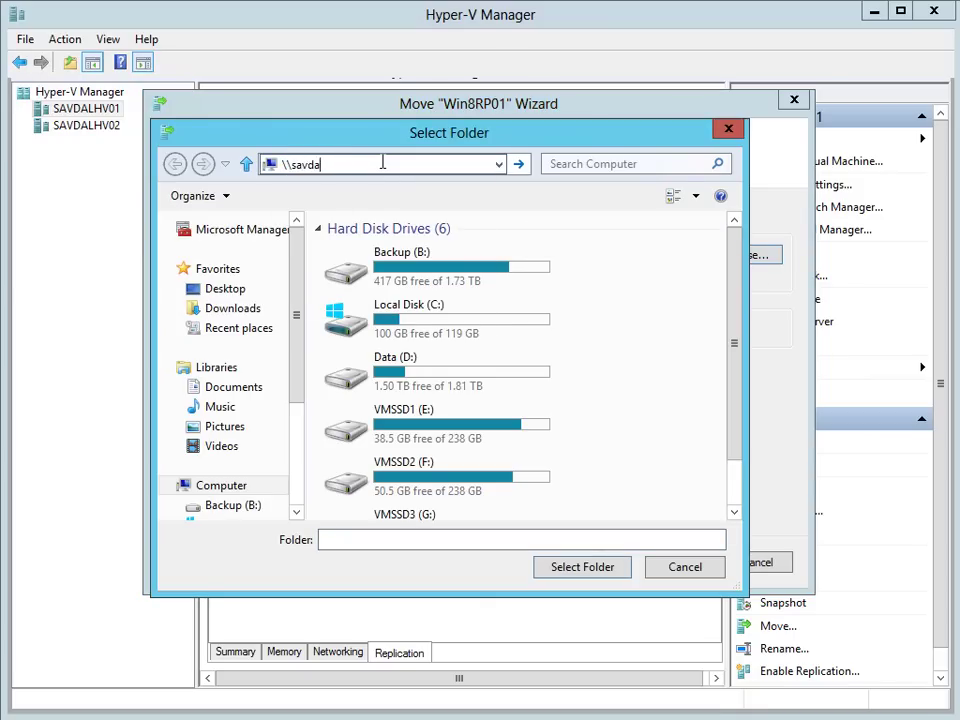
{"action": "key", "text": "BackSpace"}
{"action": "key", "text": "BackSpace"}
{"action": "key", "text": "BackSpace"}
{"action": "key", "text": "BackSpace"}
{"action": "key", "text": "BackSpace"}
{"action": "type", "text": "win2012rcfs01\\"}
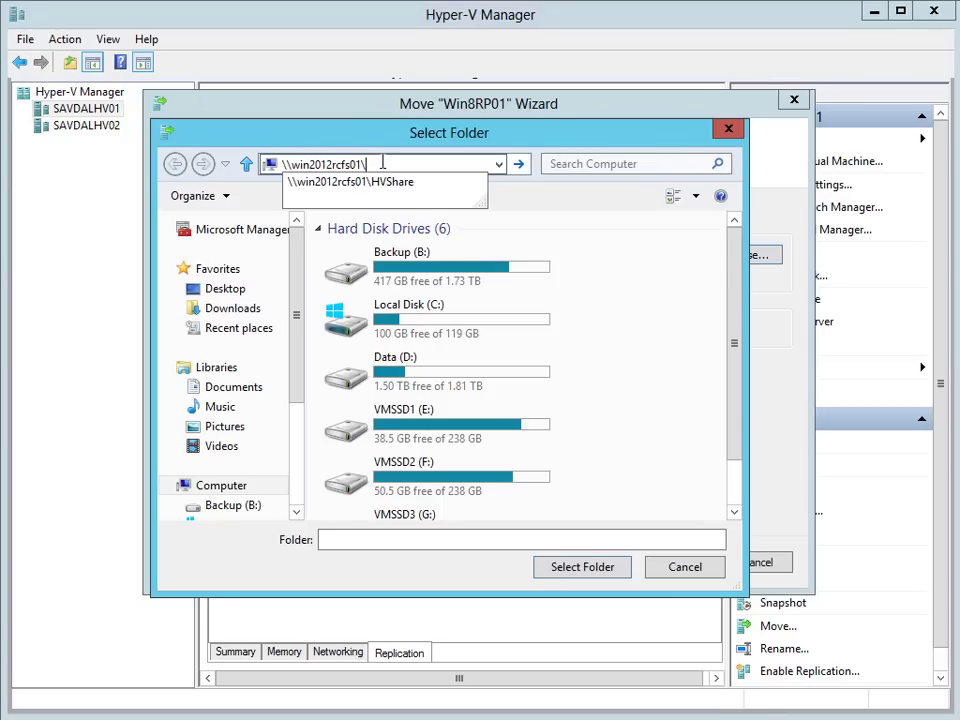
{"action": "key", "text": "Down"}
{"action": "key", "text": "Return"}
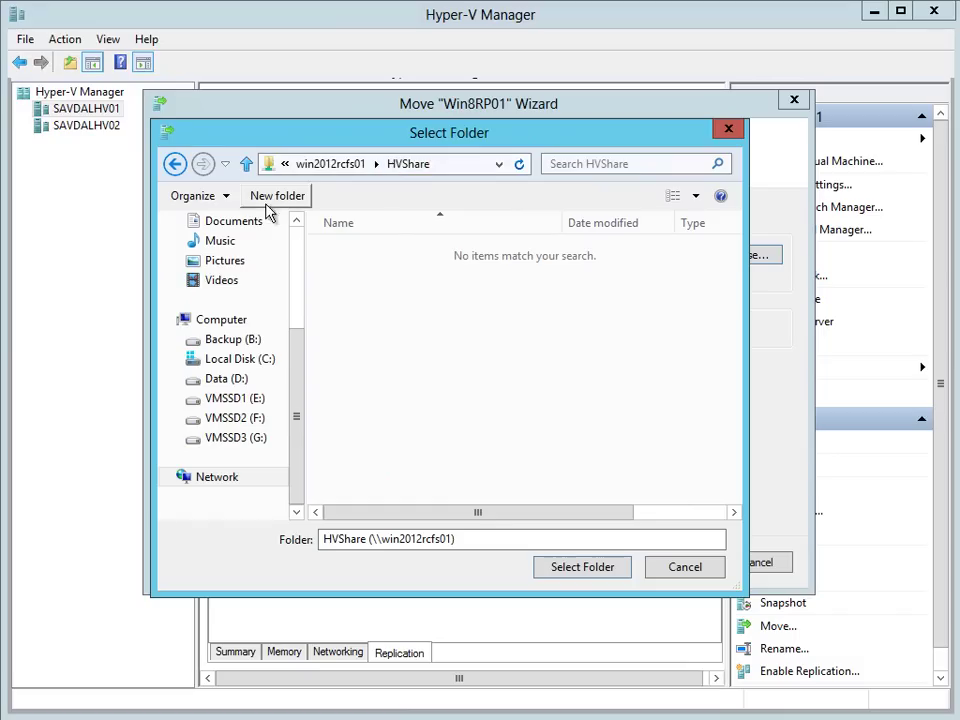
{"action": "left_click", "coordinate": [280, 197]}
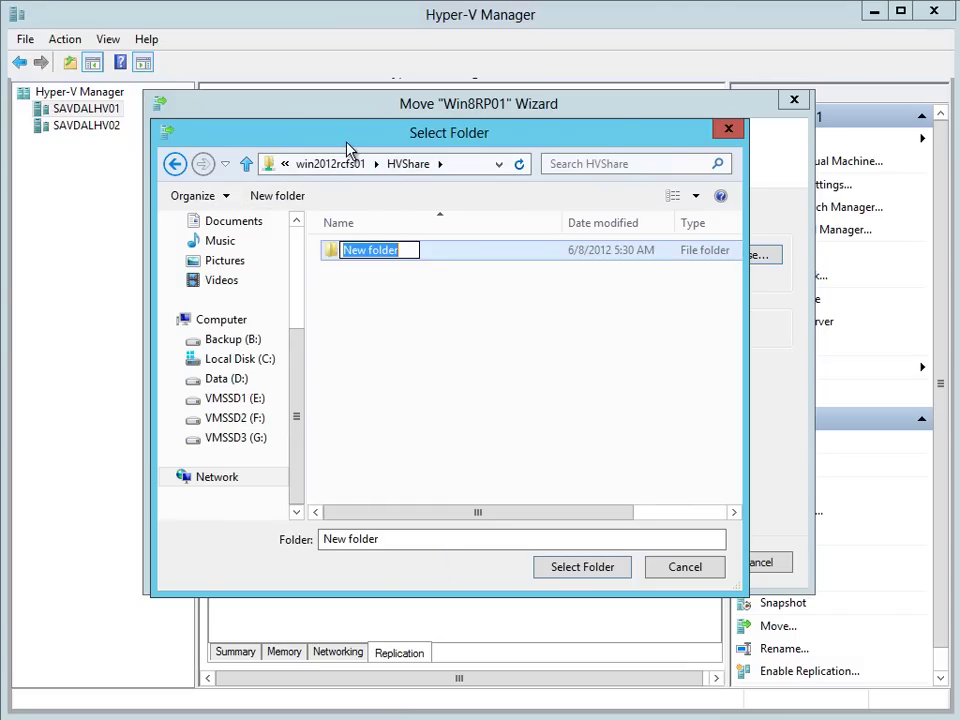
{"action": "type", "text": "win"}
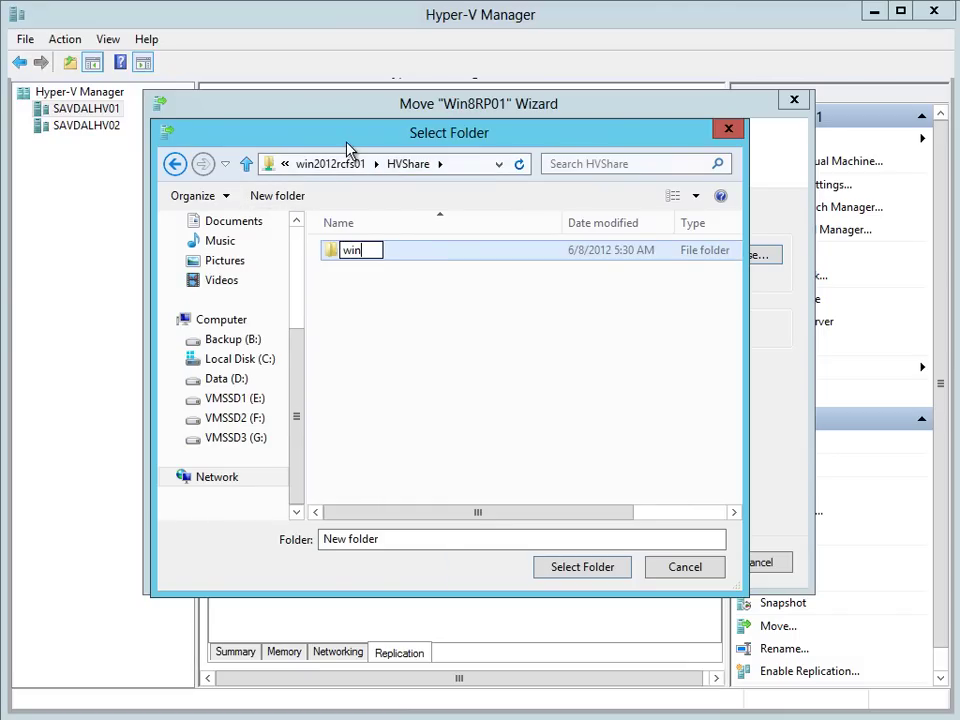
{"action": "type", "text": "8rp01"}
{"action": "key", "text": "Return"}
{"action": "key", "text": "Return"}
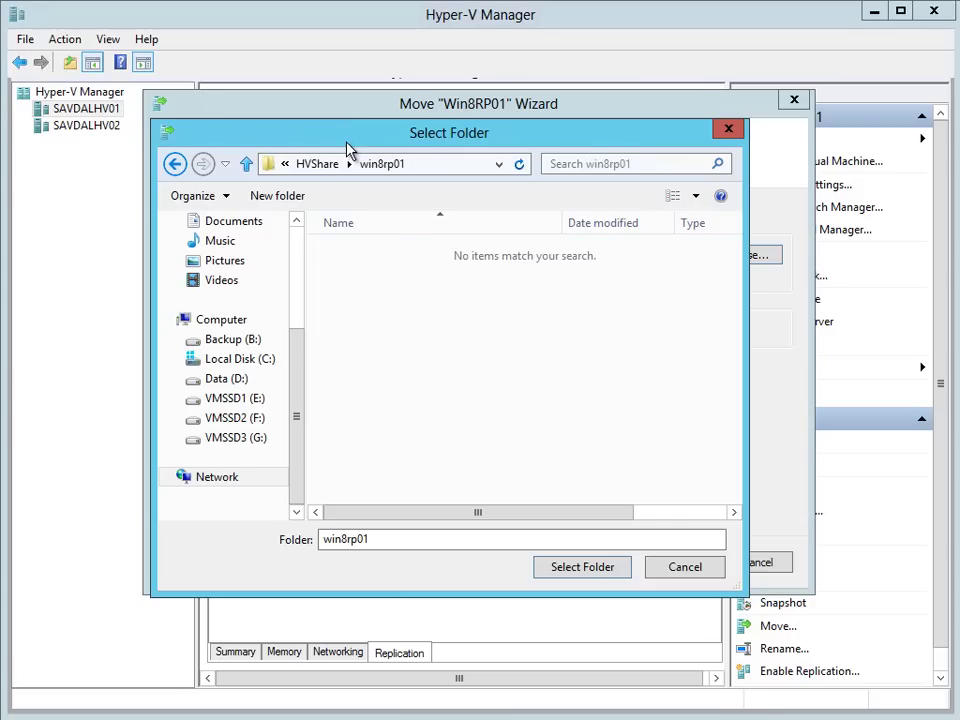
{"action": "left_click", "coordinate": [620, 566]}
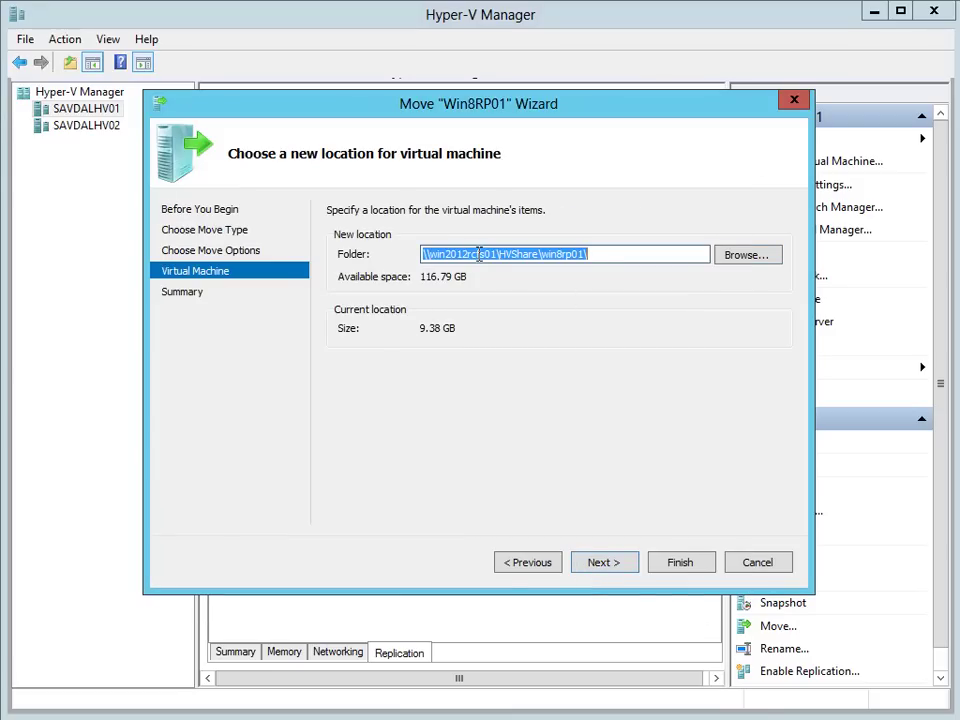
Step: Finish the Move wizard to start Win8RP01's storage move to HVShare, then return to Hyper-V Manager
{"action": "left_click", "coordinate": [614, 563]}
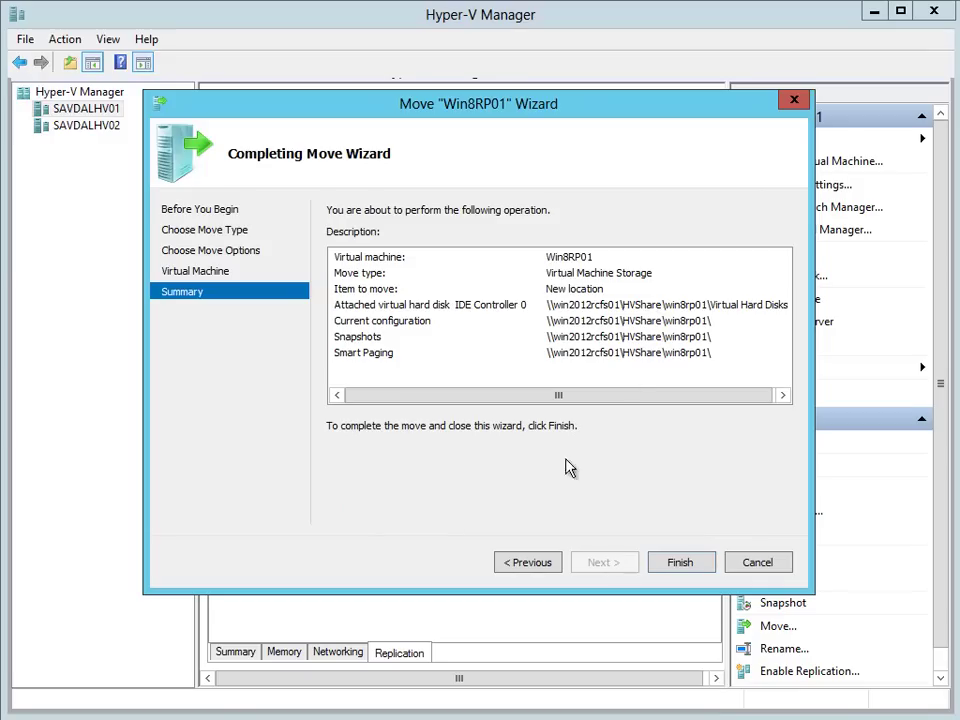
{"action": "left_click", "coordinate": [687, 564]}
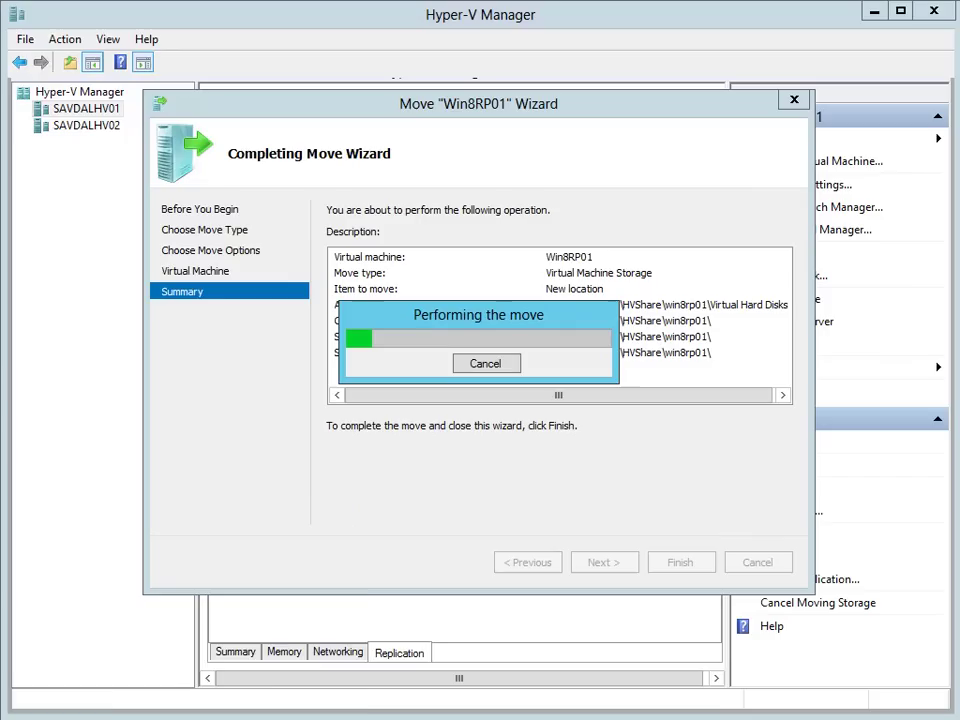
{"action": "mouse_move", "coordinate": [183, 718]}
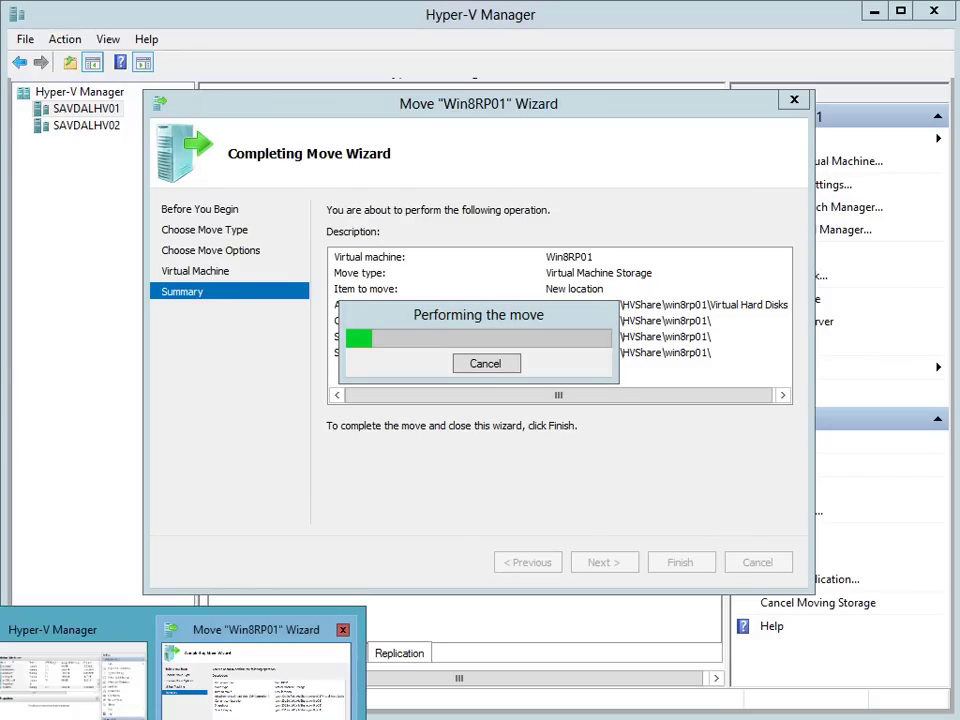
{"action": "key", "text": "alt+Tab"}
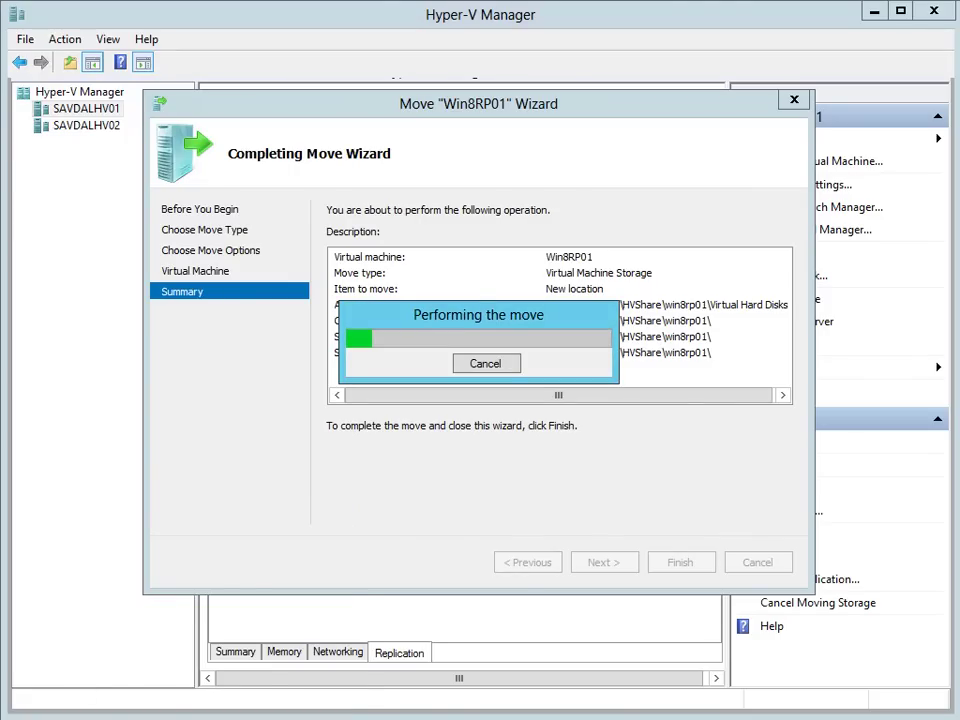
{"action": "key", "text": "alt+Tab"}
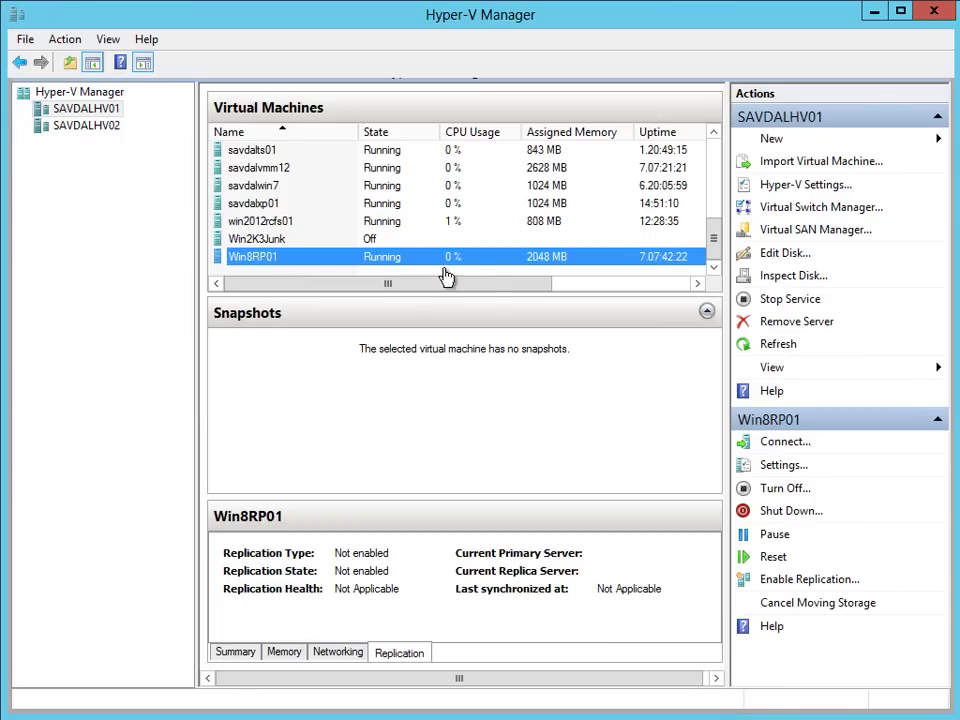
Step: Show Win8RP01's Moving Storage status, then view the management adapter's ~425 Mbps throughput in Task Manager
{"action": "left_click_drag", "start_coordinate": [486, 287], "coordinate": [643, 303]}
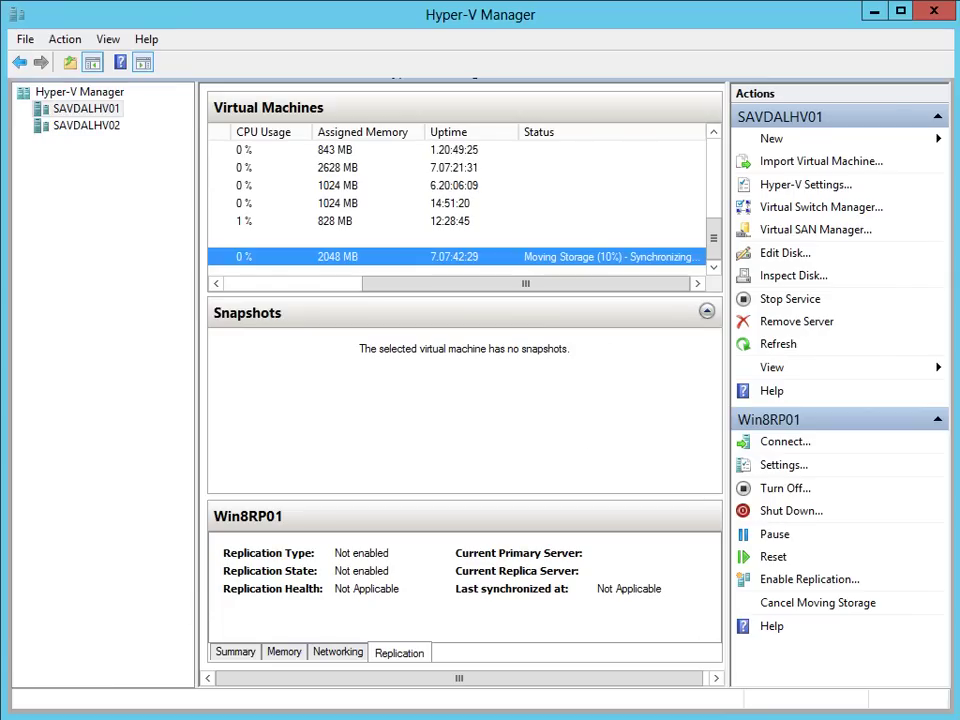
{"action": "right_click", "coordinate": [364, 718]}
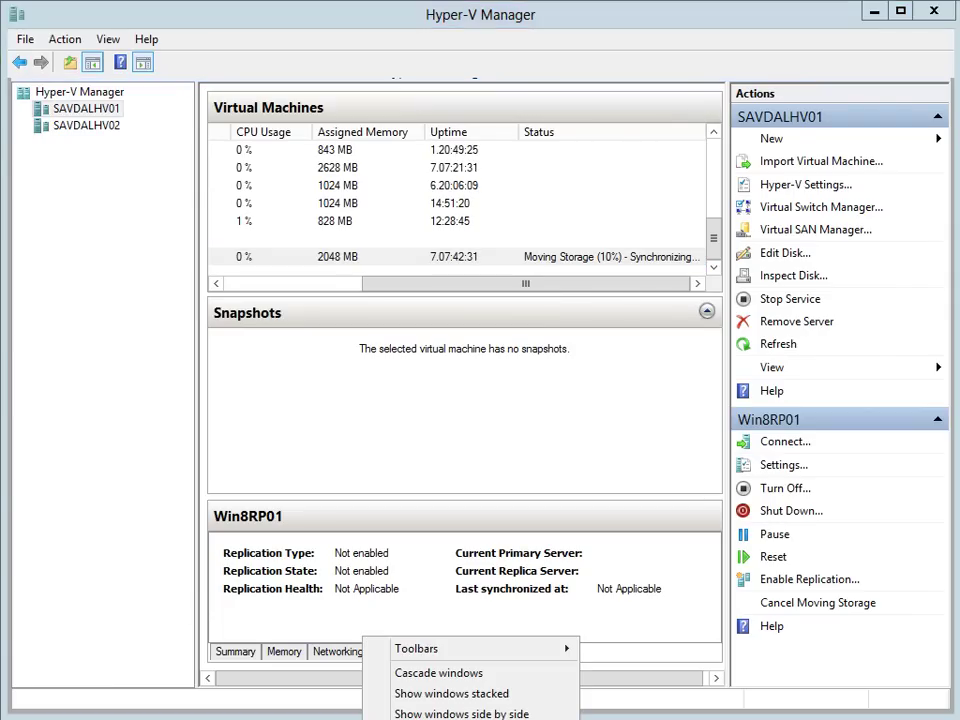
{"action": "key", "text": "k"}
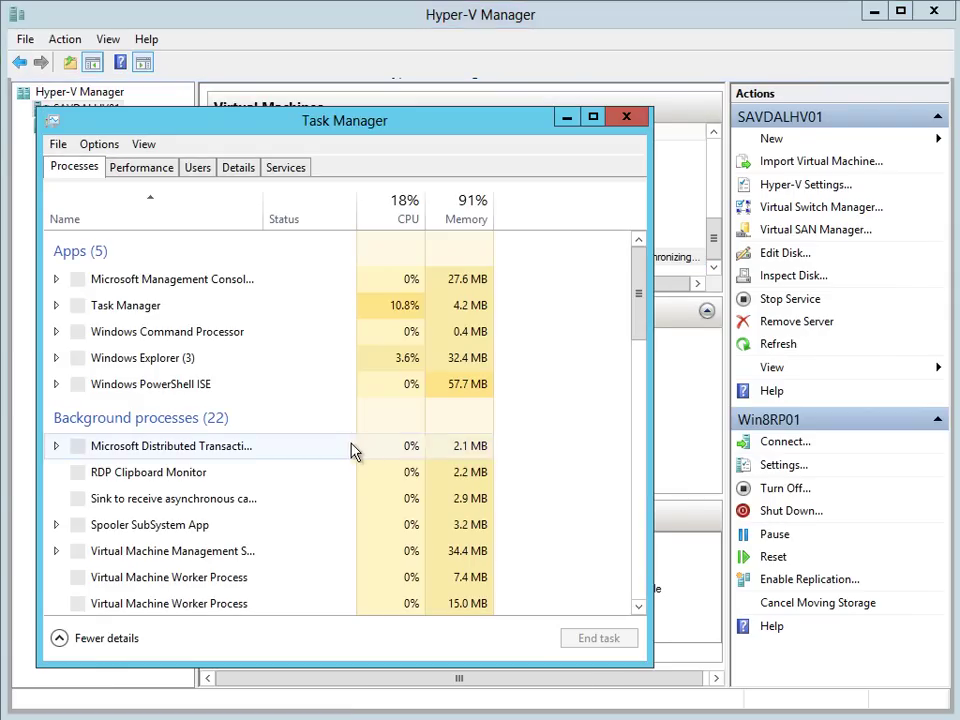
{"action": "left_click", "coordinate": [146, 170]}
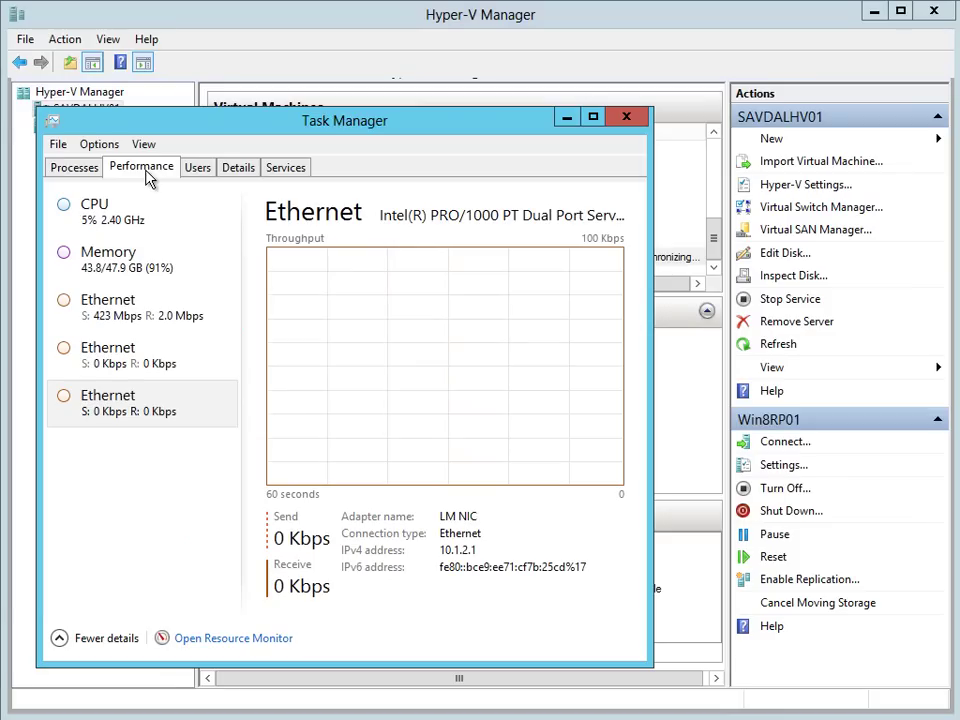
{"action": "left_click", "coordinate": [113, 322]}
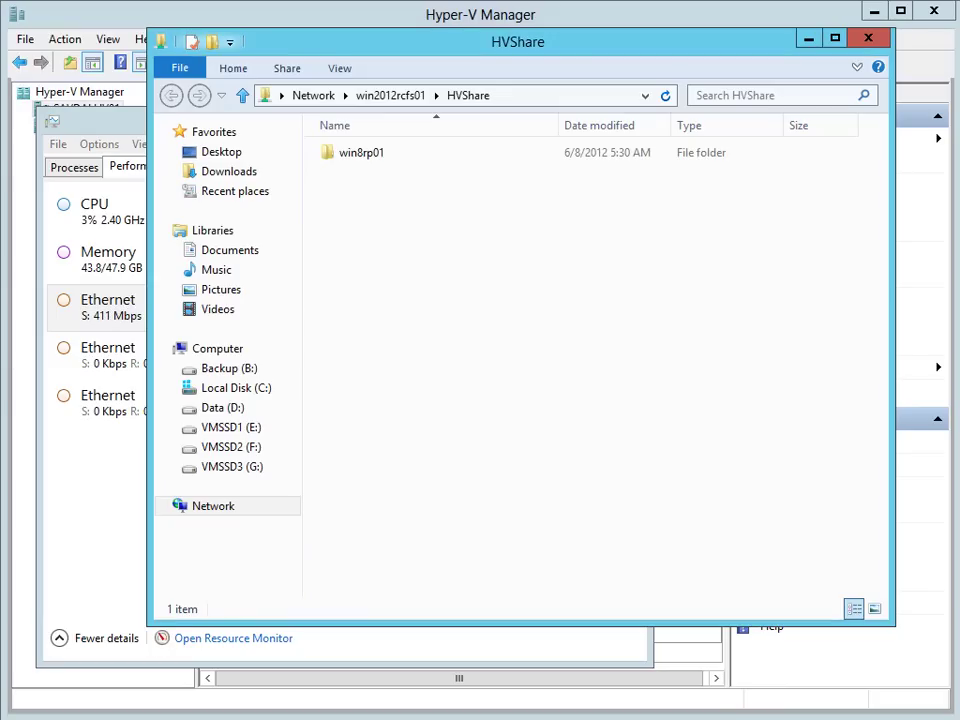
Step: Open the share's win8rp01\Virtual Hard Disks folder in File Explorer
{"action": "double_click", "coordinate": [380, 160]}
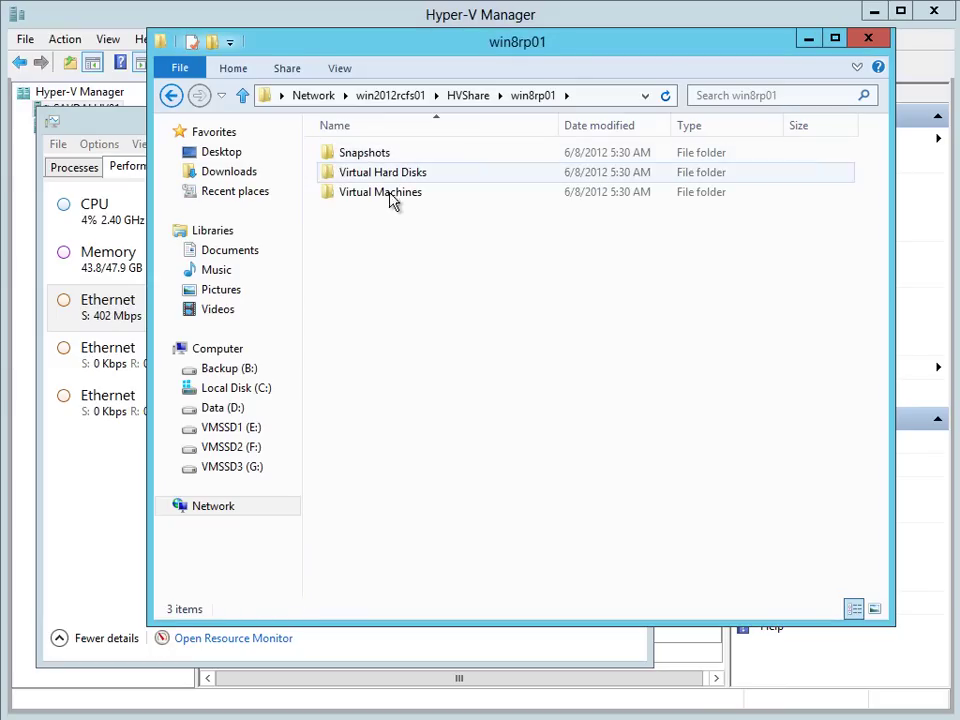
{"action": "double_click", "coordinate": [388, 173]}
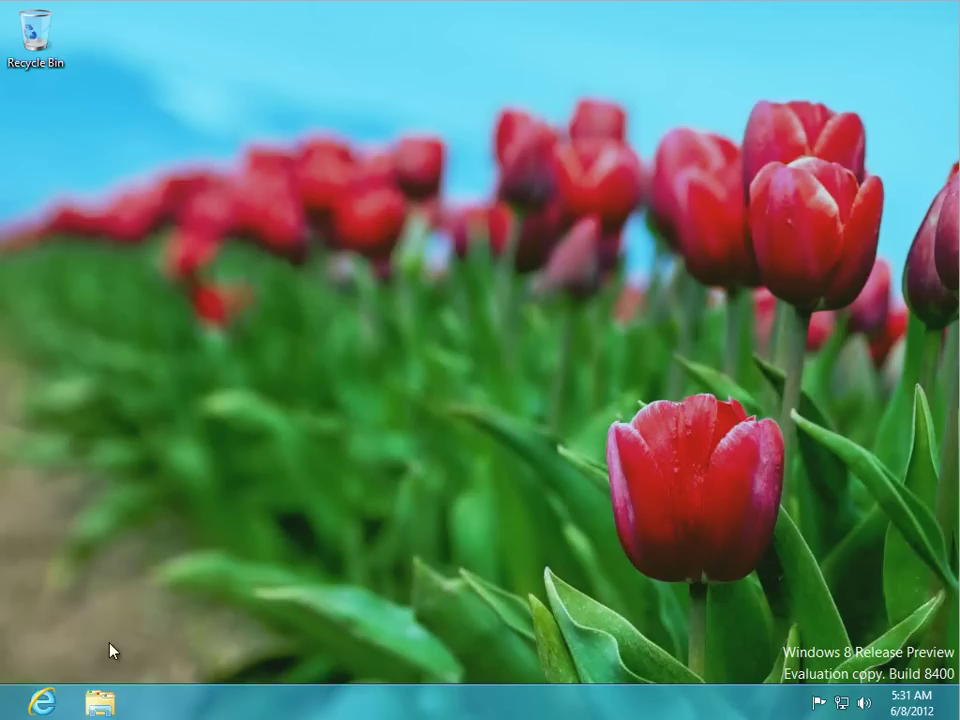
Step: Find Cut the Rope in the Windows Store and choose to install it
{"action": "key", "text": "super"}
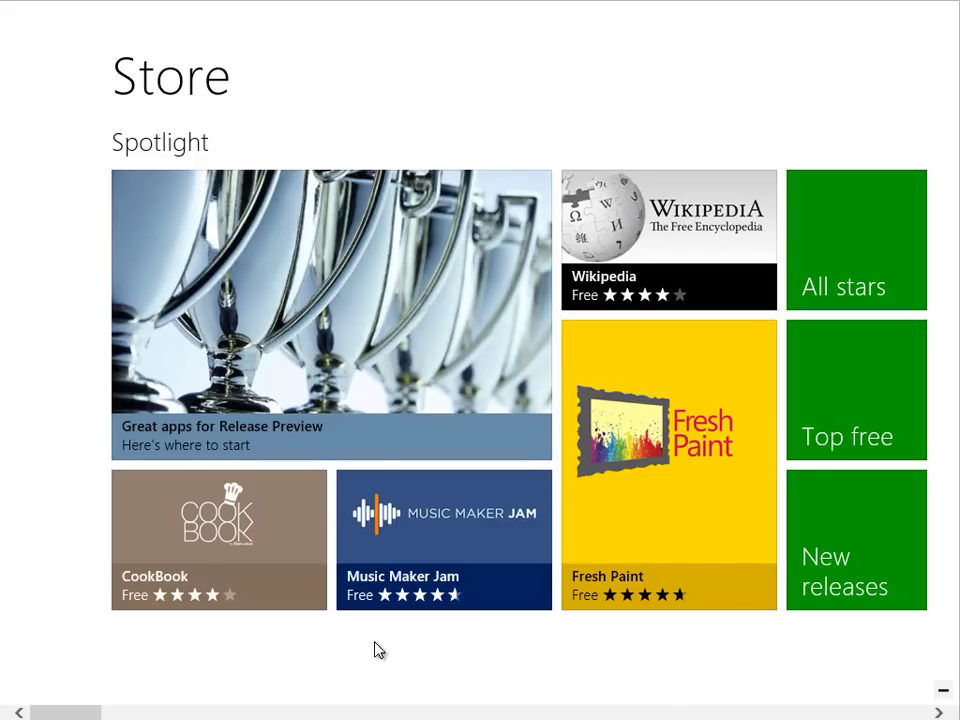
{"action": "left_click_drag", "start_coordinate": [71, 716], "coordinate": [160, 713]}
{"action": "left_click", "coordinate": [295, 465]}
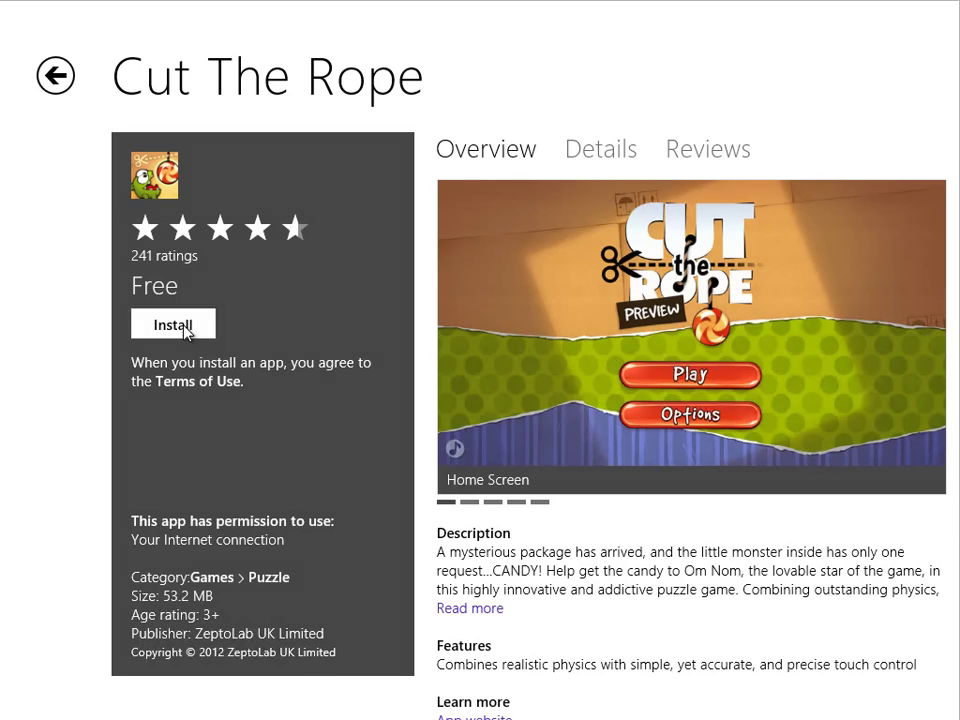
{"action": "left_click", "coordinate": [191, 326]}
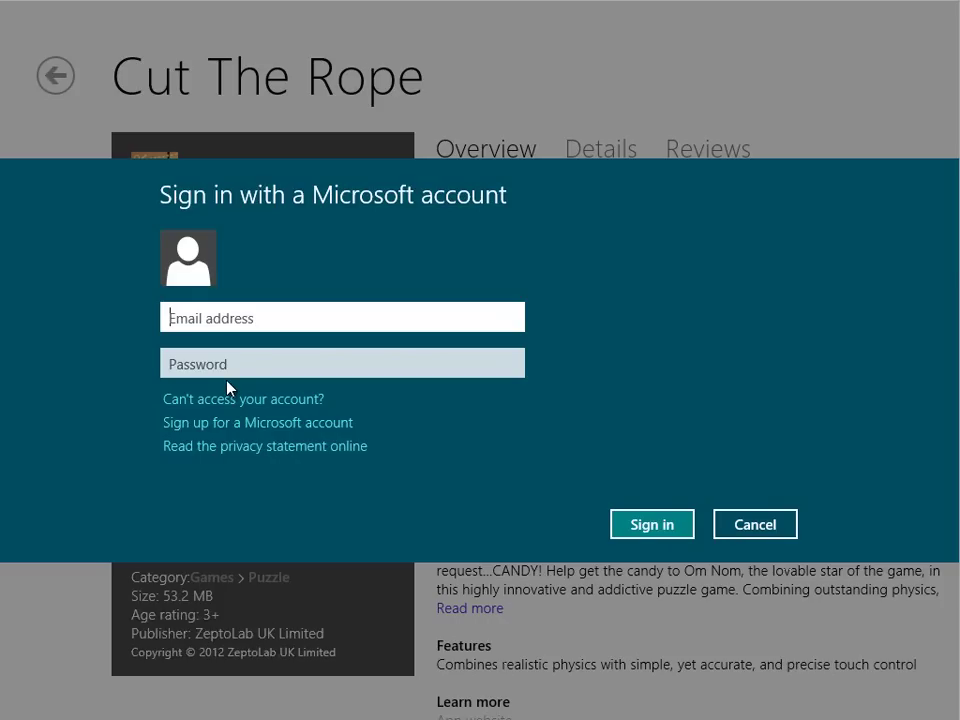
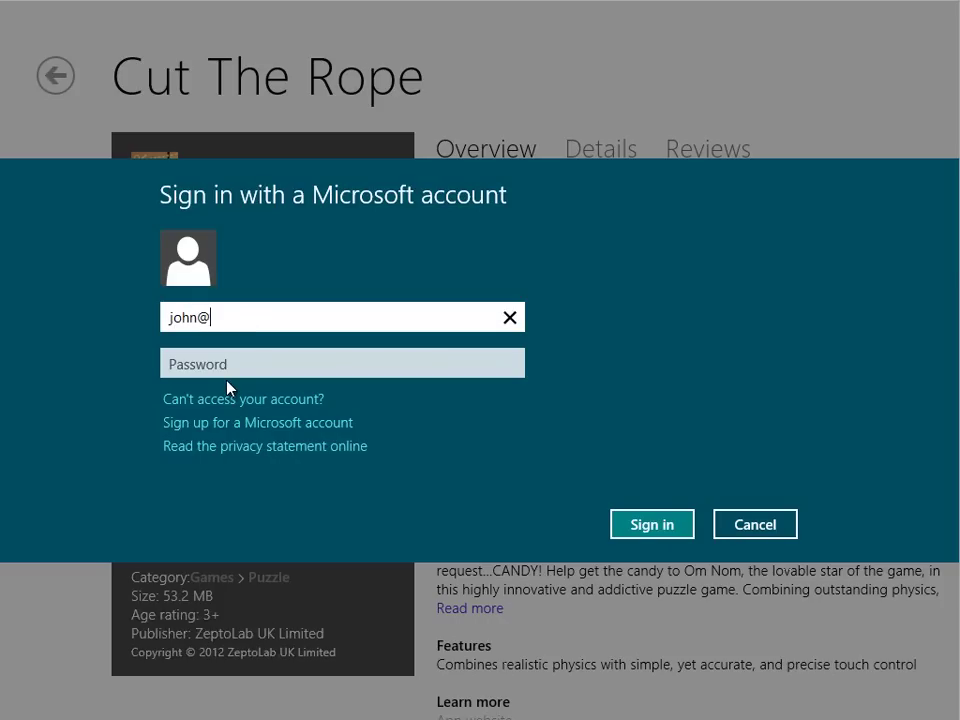
Step: Sign in with the Microsoft account e-mail and password, then reopen Cut the Rope from Games
{"action": "key", "text": "Tab"}
{"action": "type", "text": "******"}
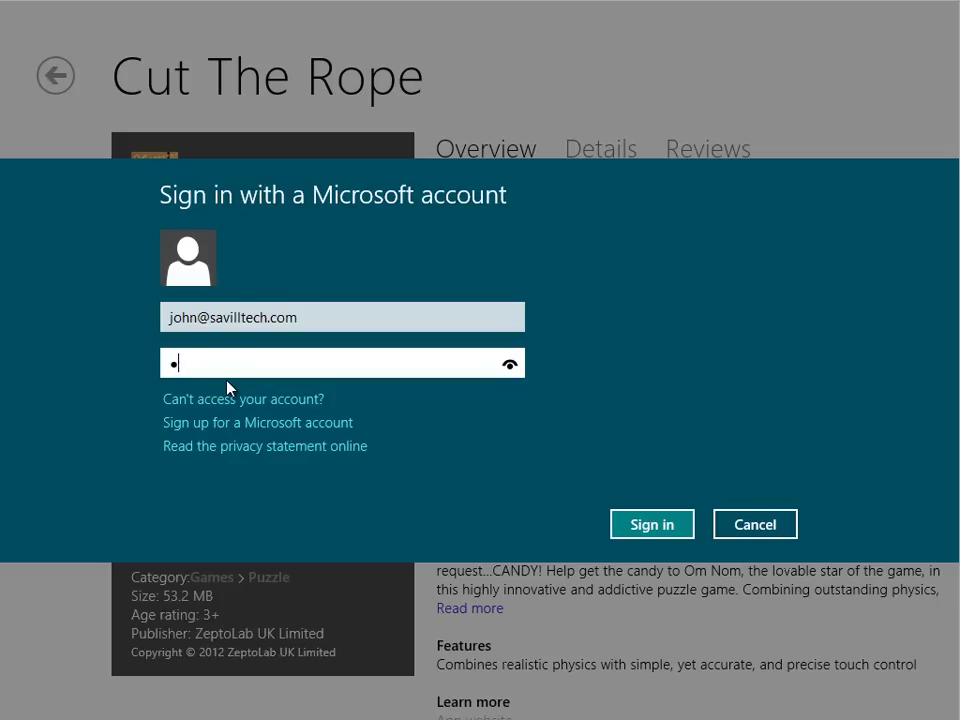
{"action": "key", "text": "BackSpace"}
{"action": "key", "text": "BackSpace"}
{"action": "key", "text": "BackSpace"}
{"action": "key", "text": "BackSpace"}
{"action": "key", "text": "BackSpace"}
{"action": "type", "text": "******"}
{"action": "left_click", "coordinate": [662, 533]}
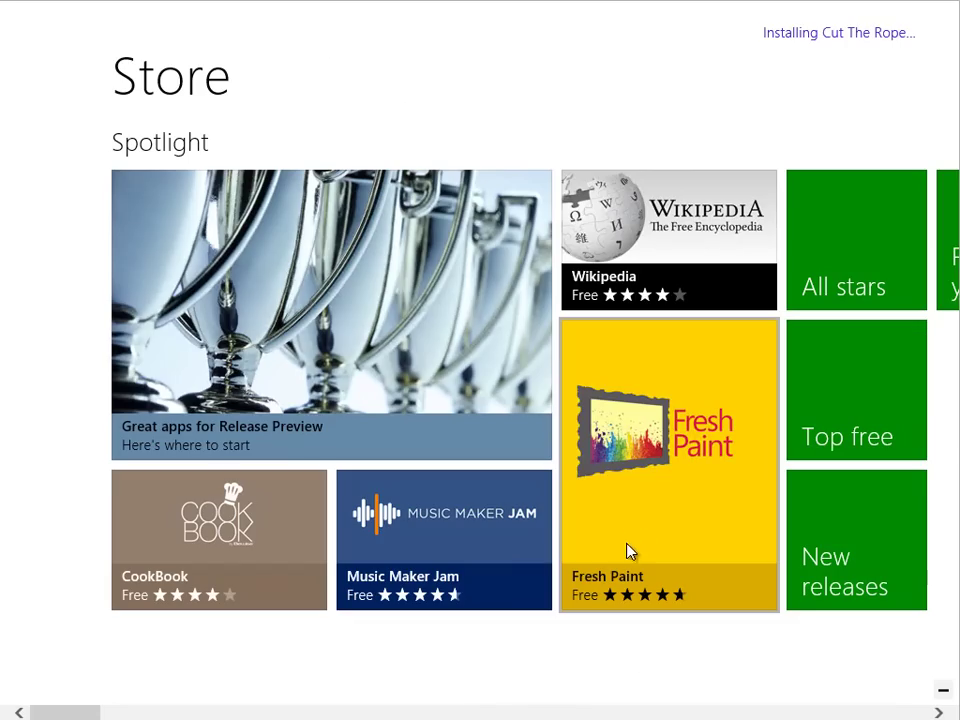
{"action": "left_click", "coordinate": [632, 713]}
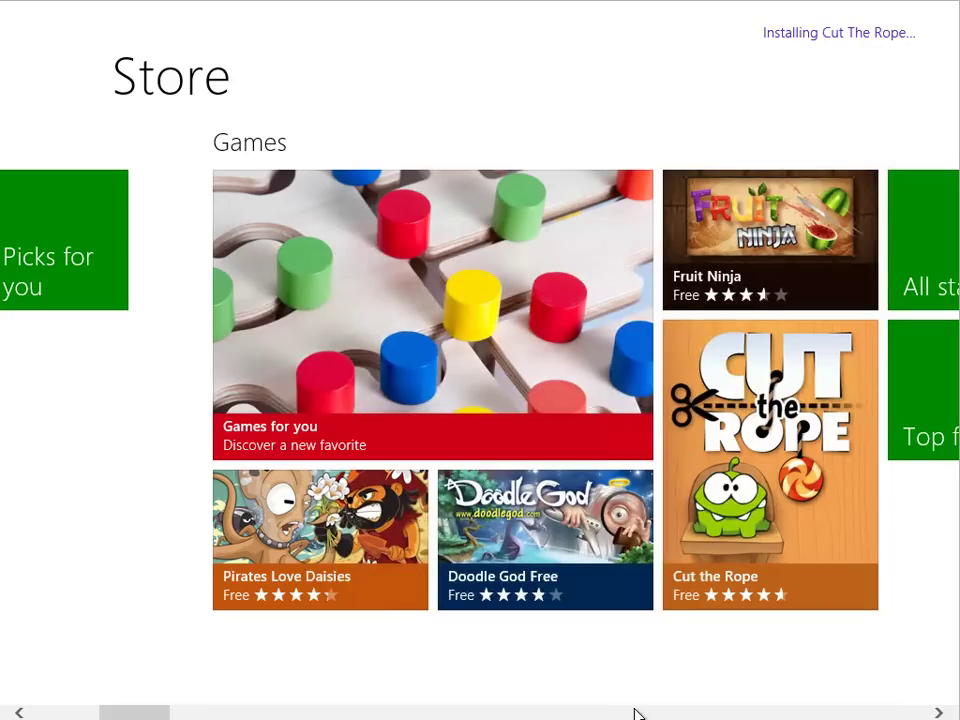
{"action": "left_click", "coordinate": [745, 400]}
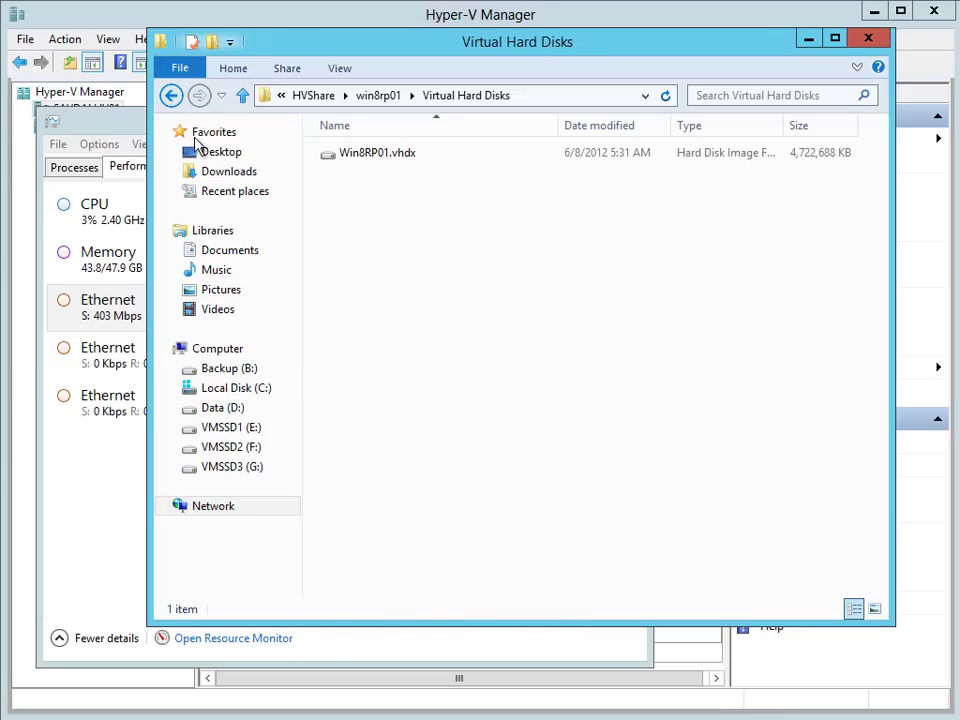
Step: Check Ethernet throughput, then refresh Virtual Hard Disks to see Win8RP01.vhdx at 6,590,464 KB
{"action": "left_click", "coordinate": [95, 120]}
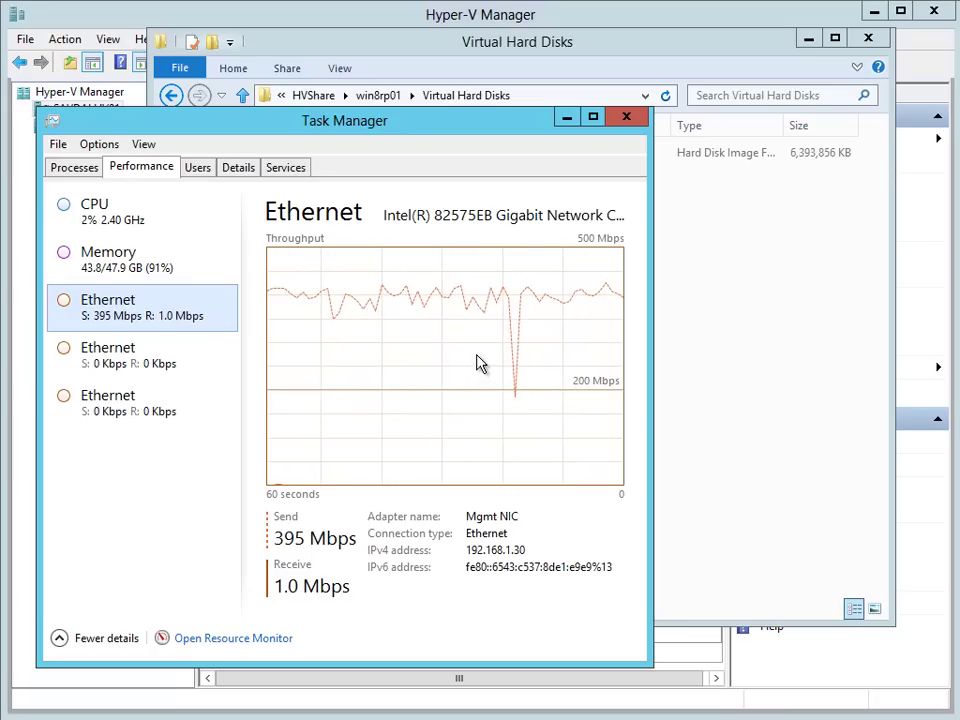
{"action": "left_click", "coordinate": [776, 294]}
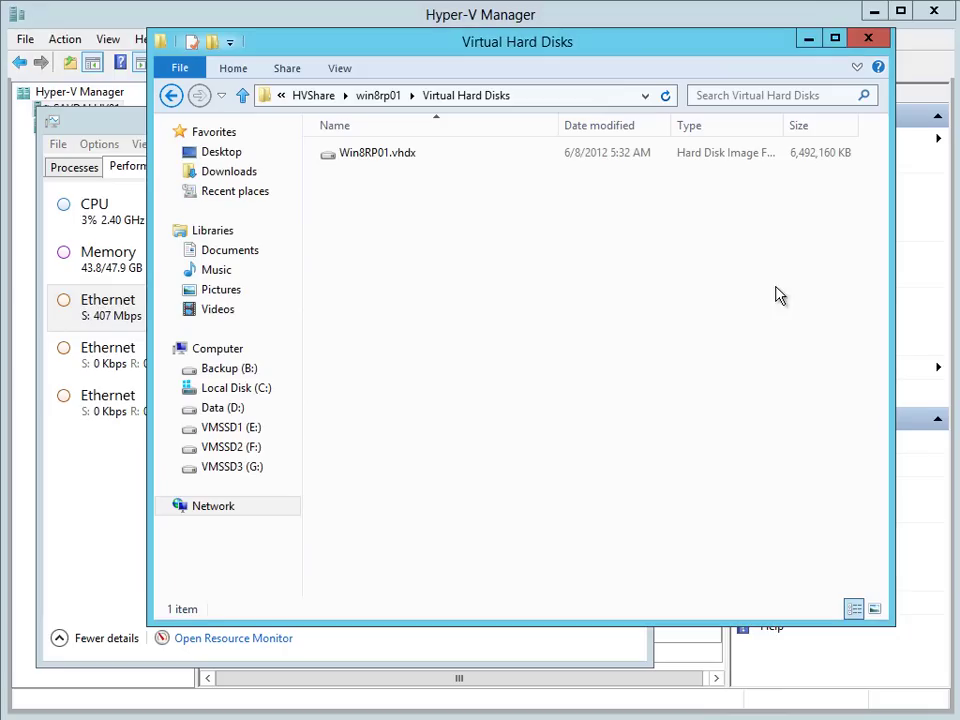
{"action": "right_click", "coordinate": [632, 272]}
{"action": "left_click", "coordinate": [676, 341]}
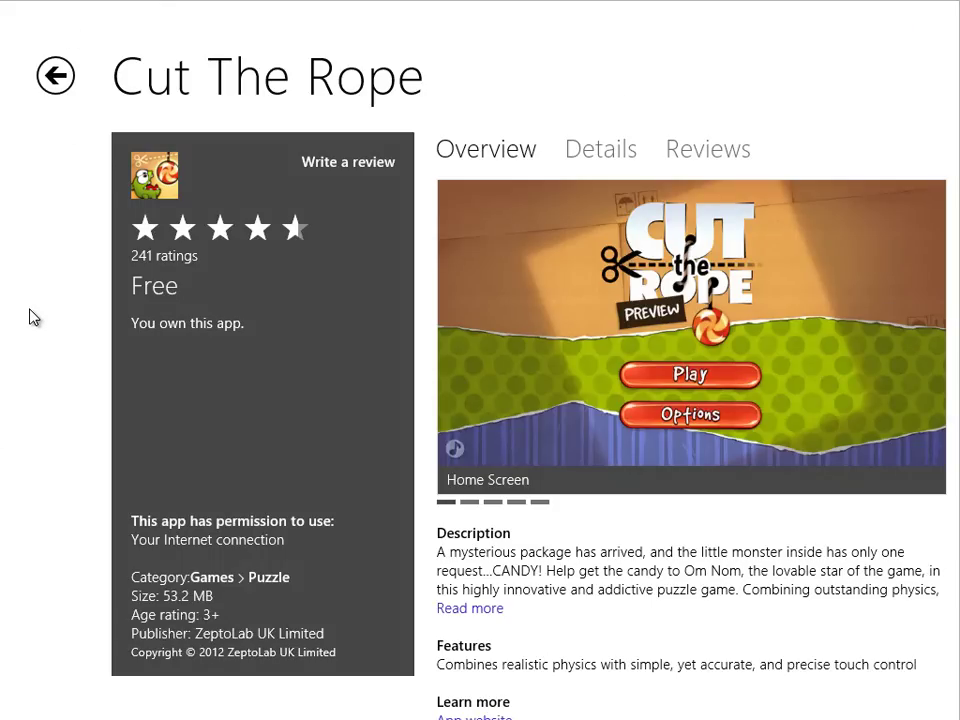
Step: Launch Cut the Rope from Start, start playing, and advance the intro until the door opens
{"action": "key", "text": "super"}
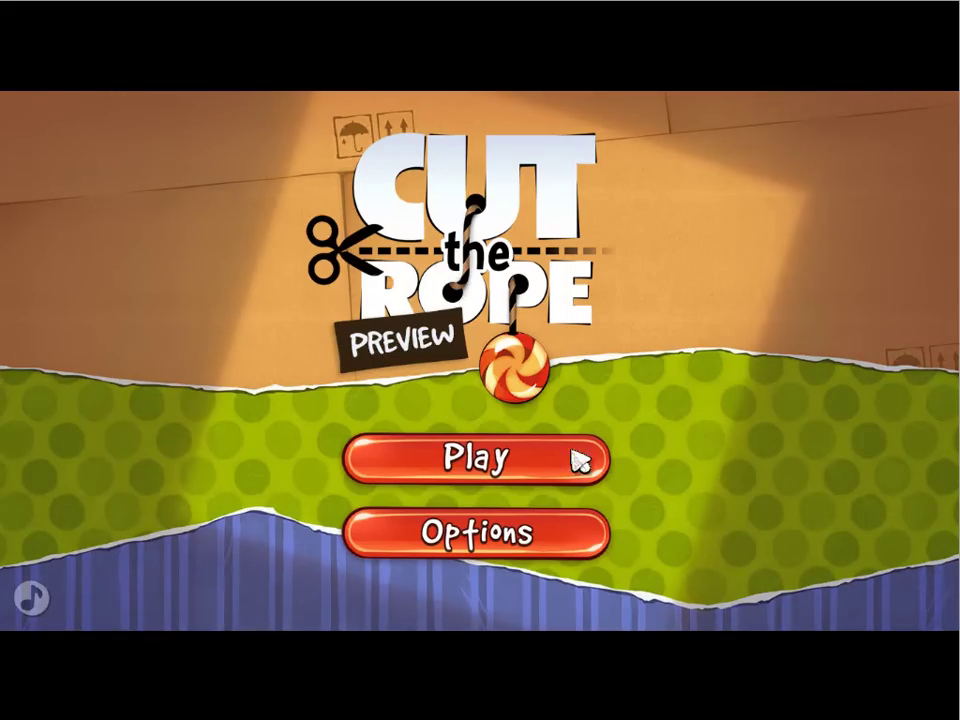
{"action": "left_click", "coordinate": [538, 466]}
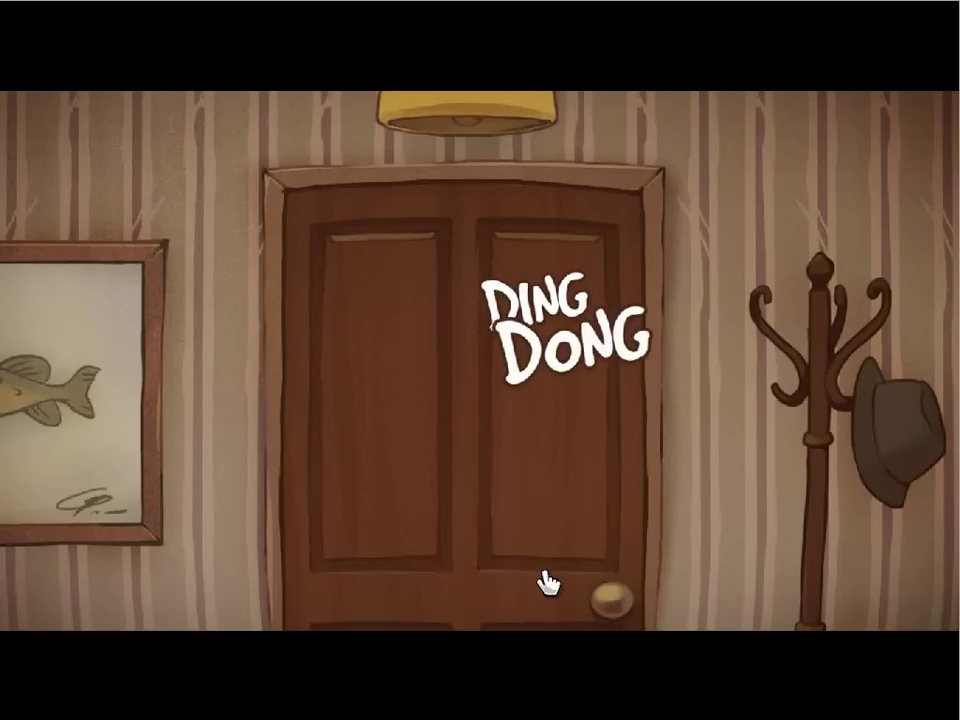
{"action": "left_click", "coordinate": [549, 575]}
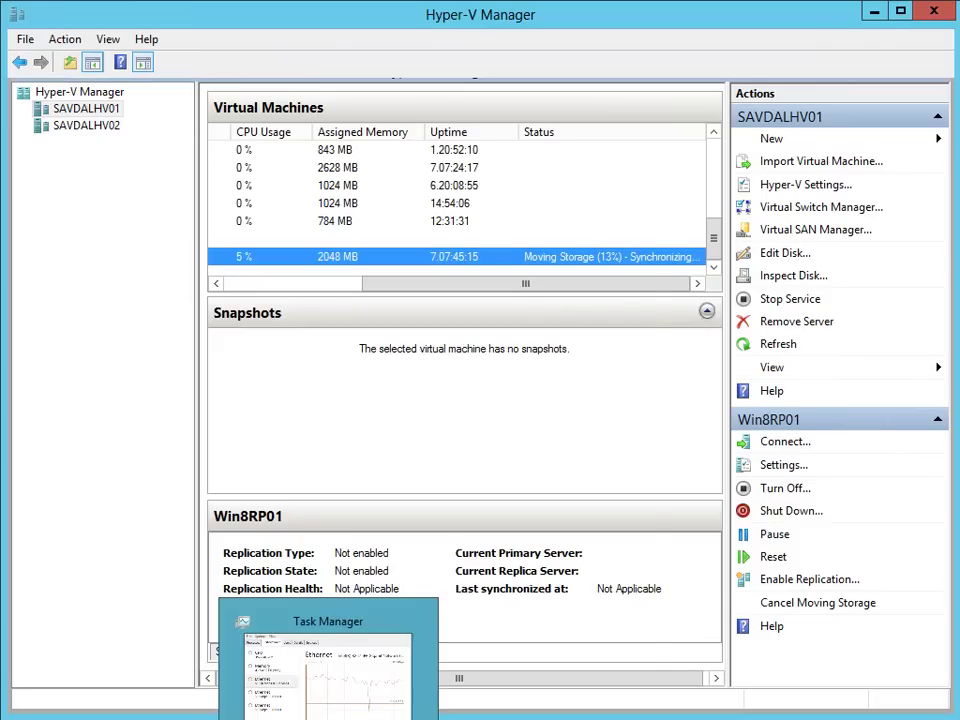
{"action": "left_click", "coordinate": [330, 680]}
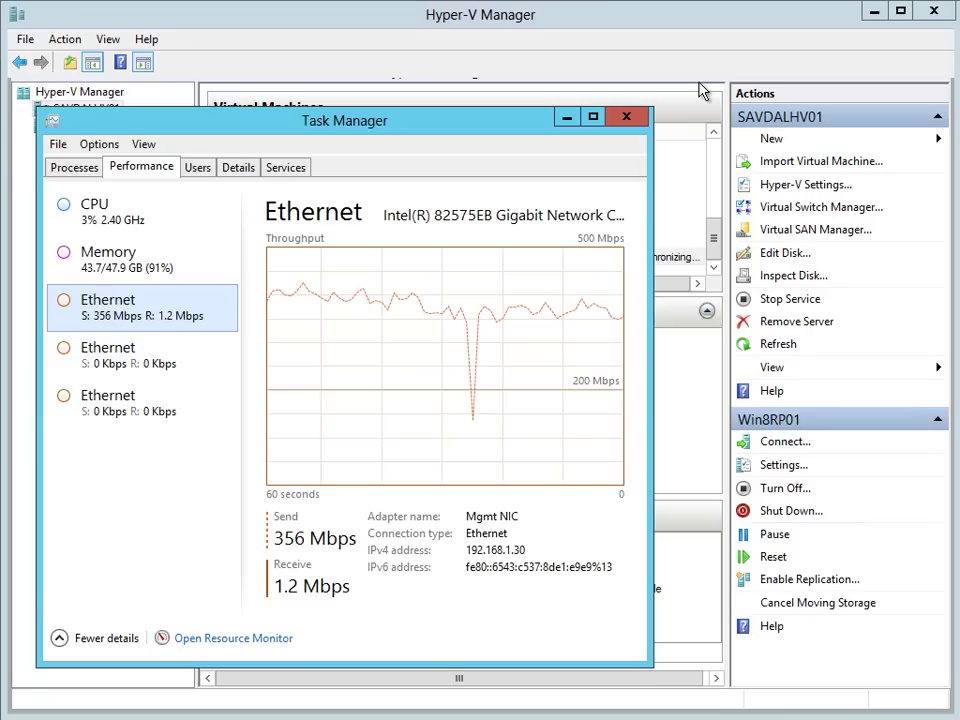
{"action": "left_click", "coordinate": [701, 19]}
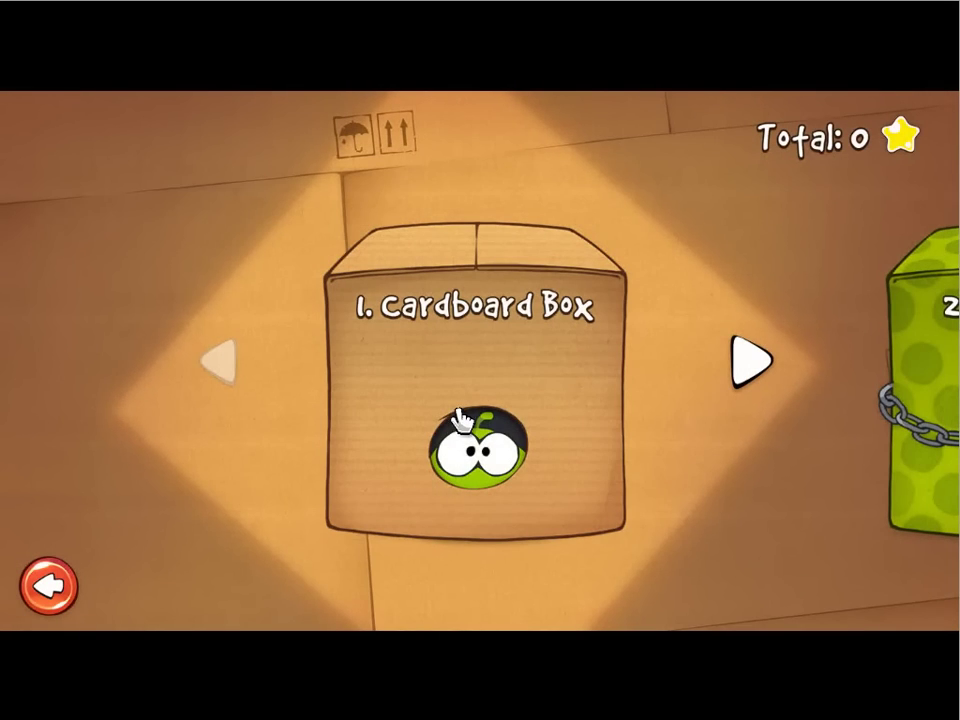
Step: Clear Cardboard Box level 1-1 with three stars and 5658 points, then load level 1-2
{"action": "left_click", "coordinate": [474, 452]}
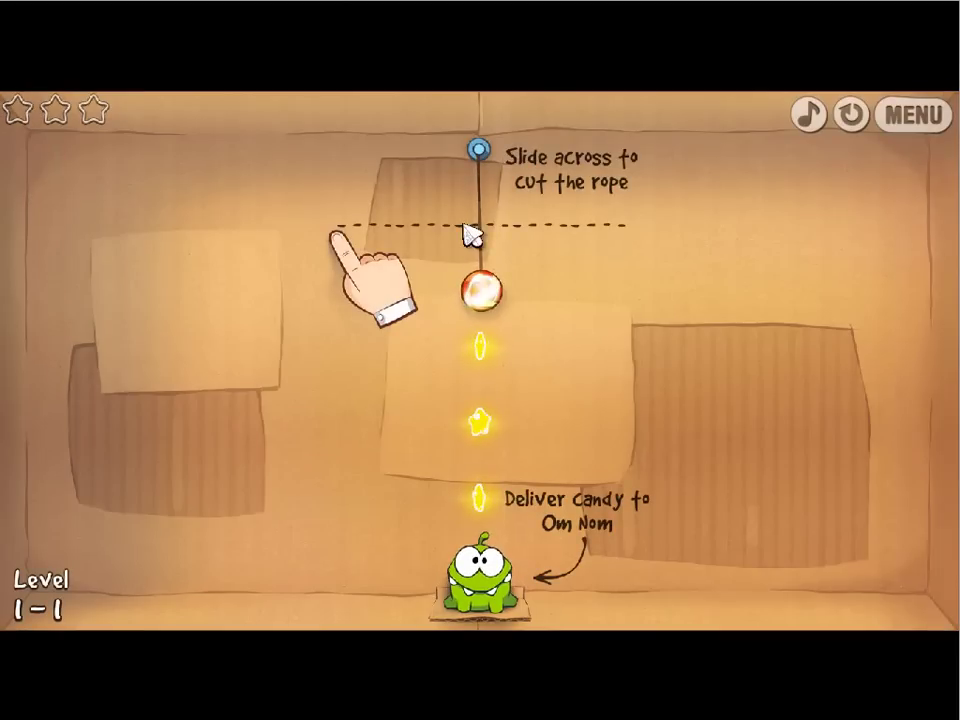
{"action": "left_click_drag", "start_coordinate": [438, 237], "coordinate": [544, 231]}
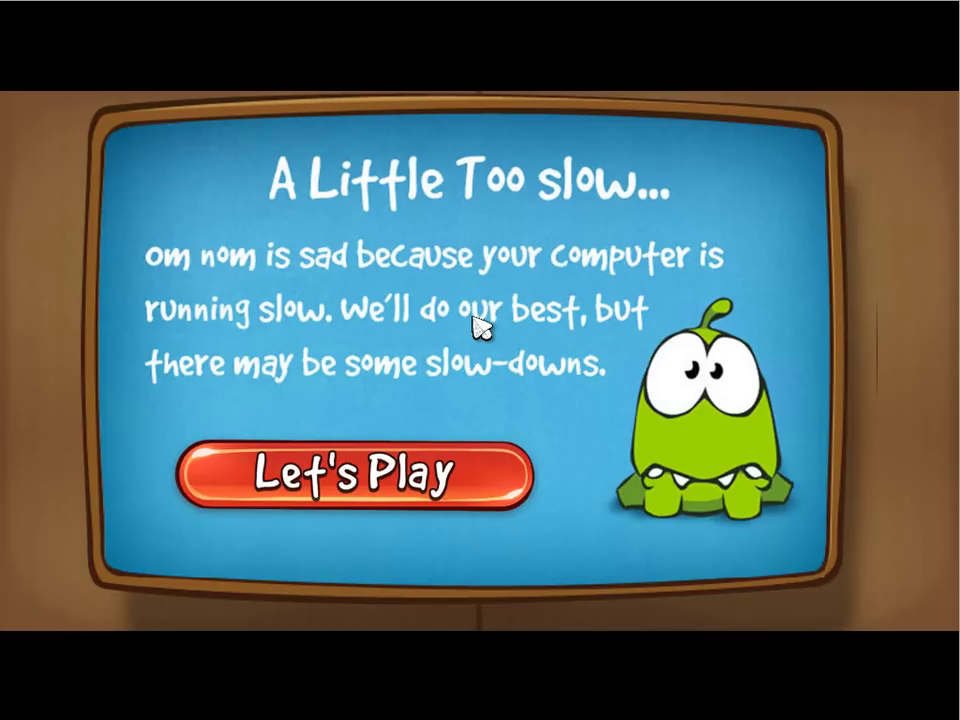
{"action": "left_click", "coordinate": [384, 474]}
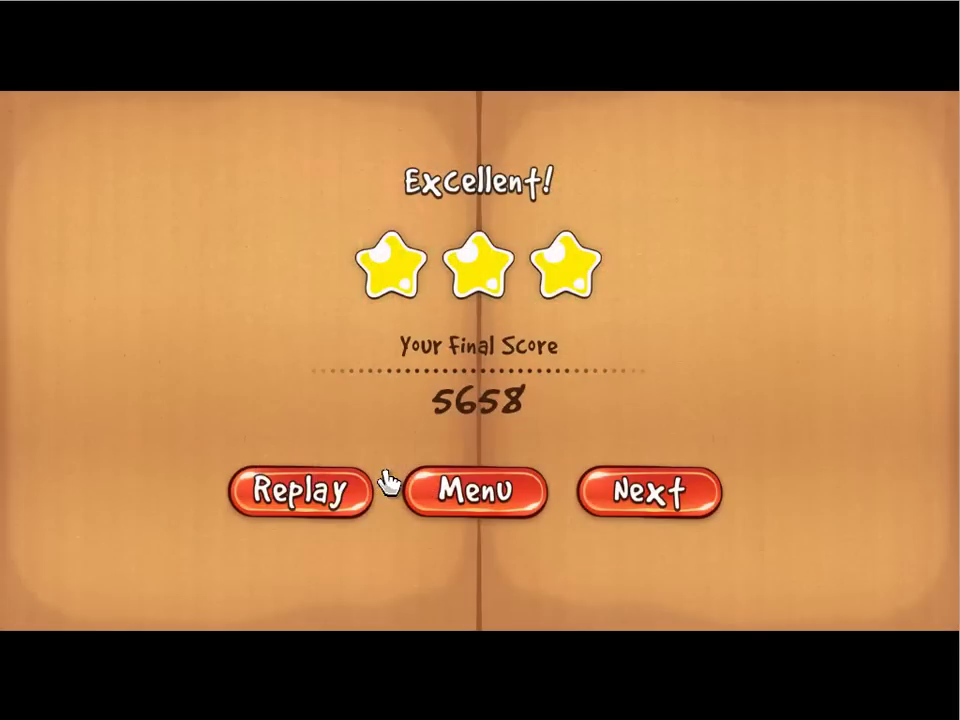
{"action": "left_click", "coordinate": [683, 508]}
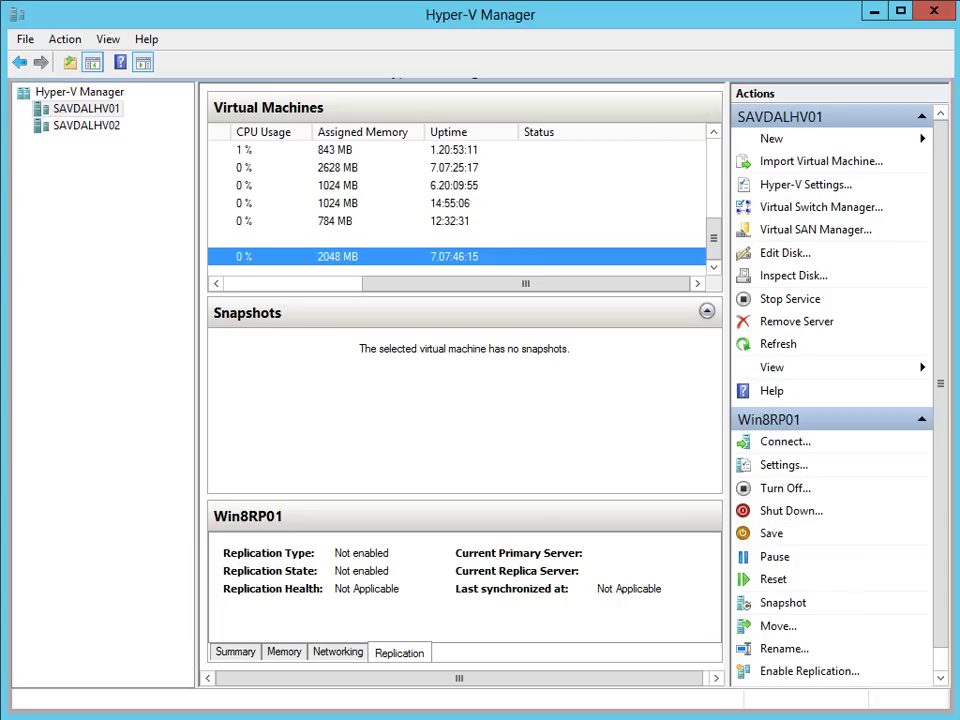
{"action": "key", "text": "ctrl+shift+Escape"}
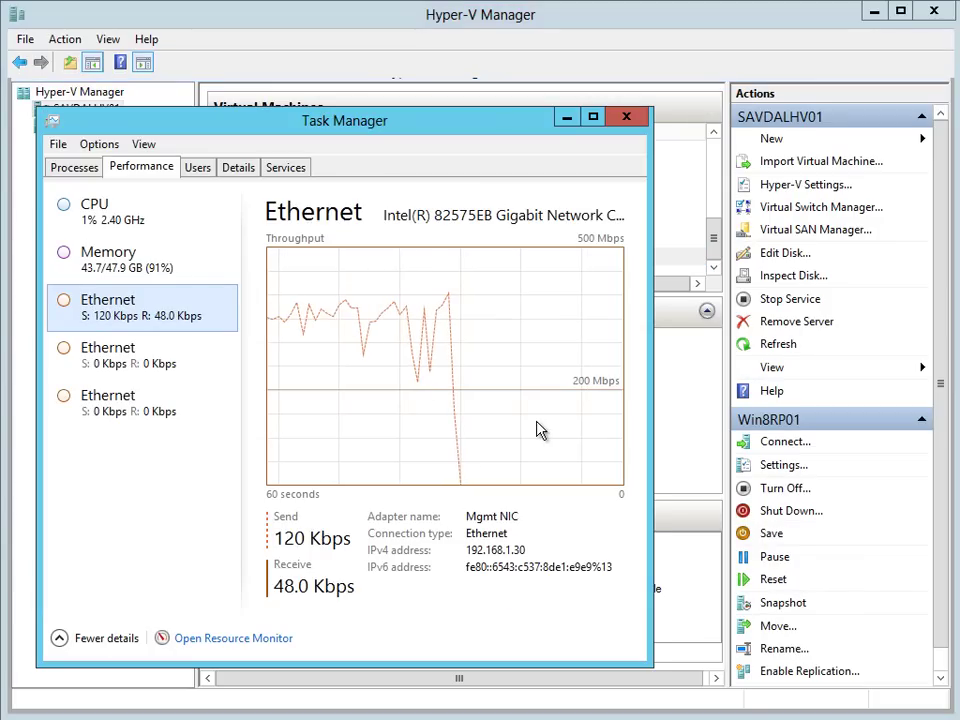
{"action": "left_click", "coordinate": [627, 119]}
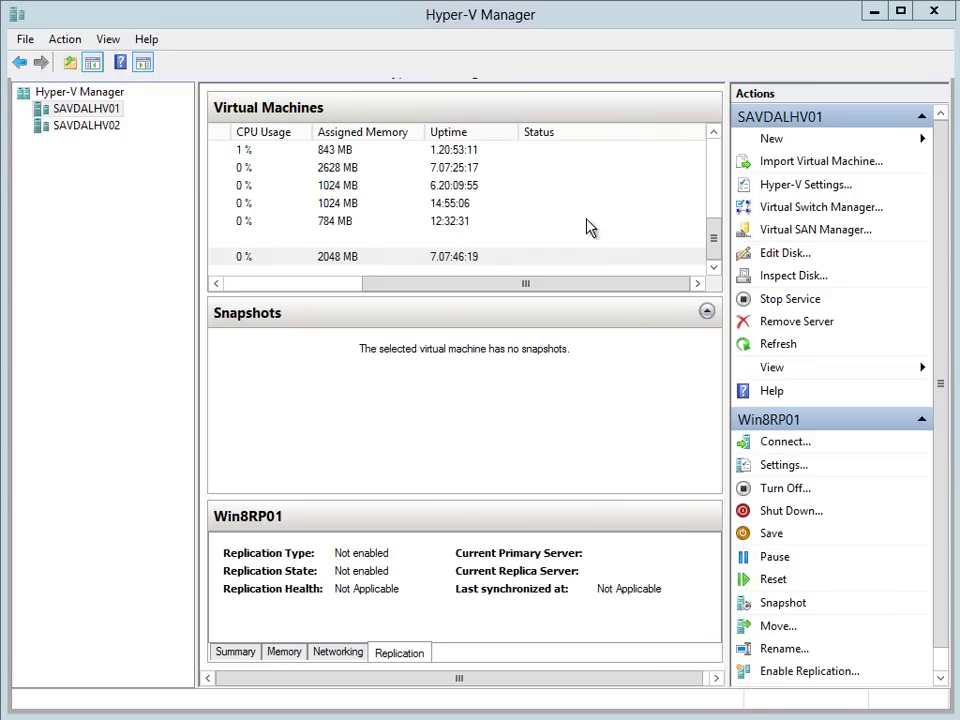
{"action": "left_click_drag", "start_coordinate": [447, 284], "coordinate": [274, 287]}
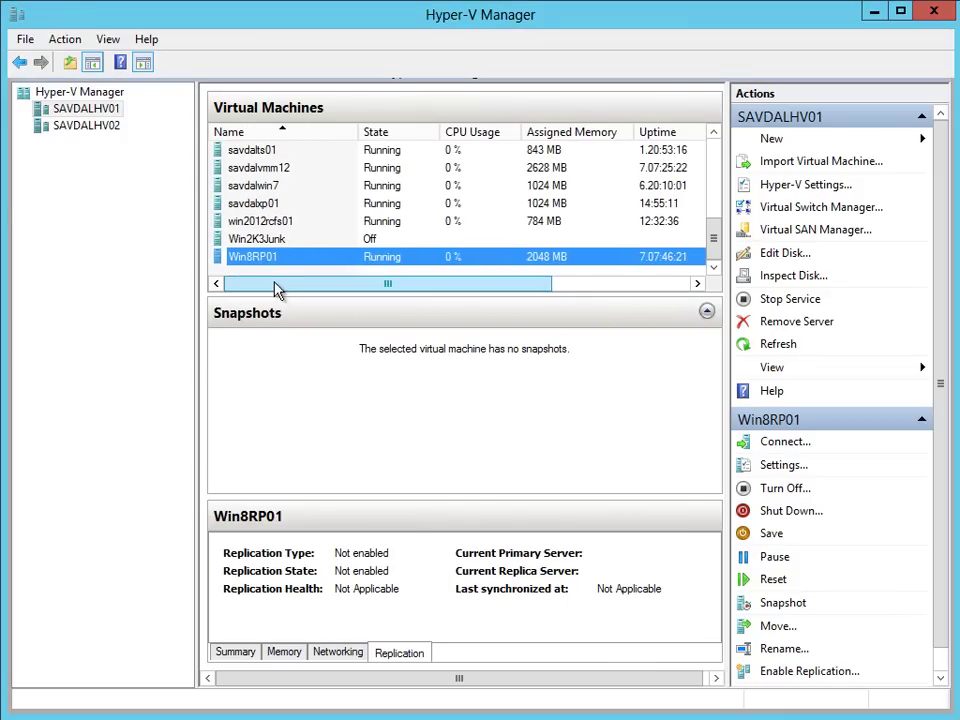
{"action": "left_click_drag", "start_coordinate": [407, 283], "coordinate": [339, 285]}
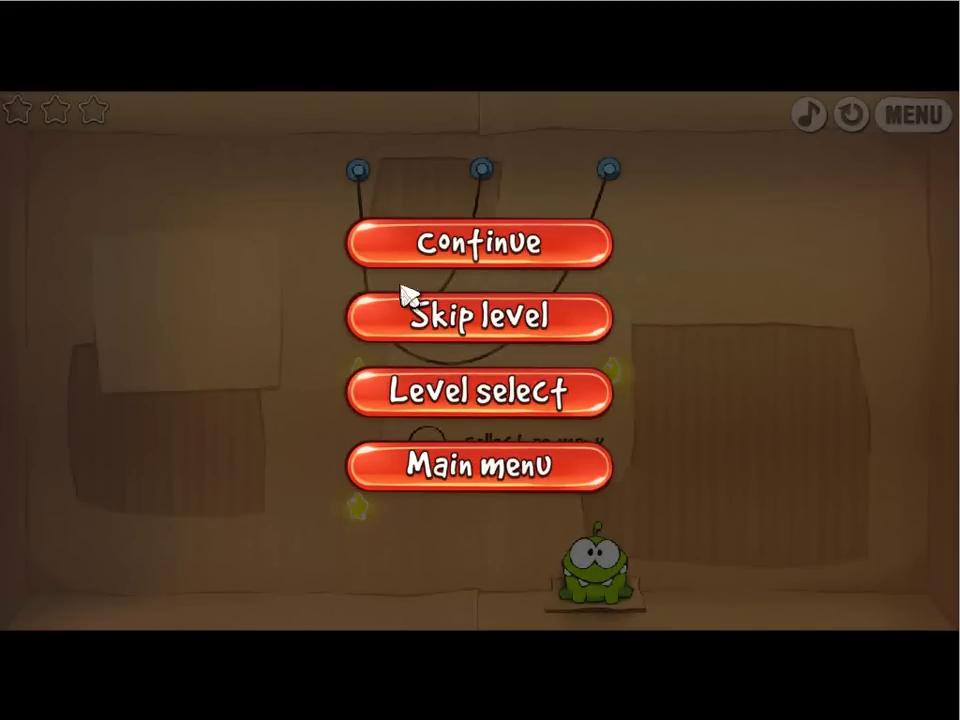
Step: Resume level 1-2 and cut the left and middle ropes so Om Nom eats the candy
{"action": "left_click", "coordinate": [491, 255]}
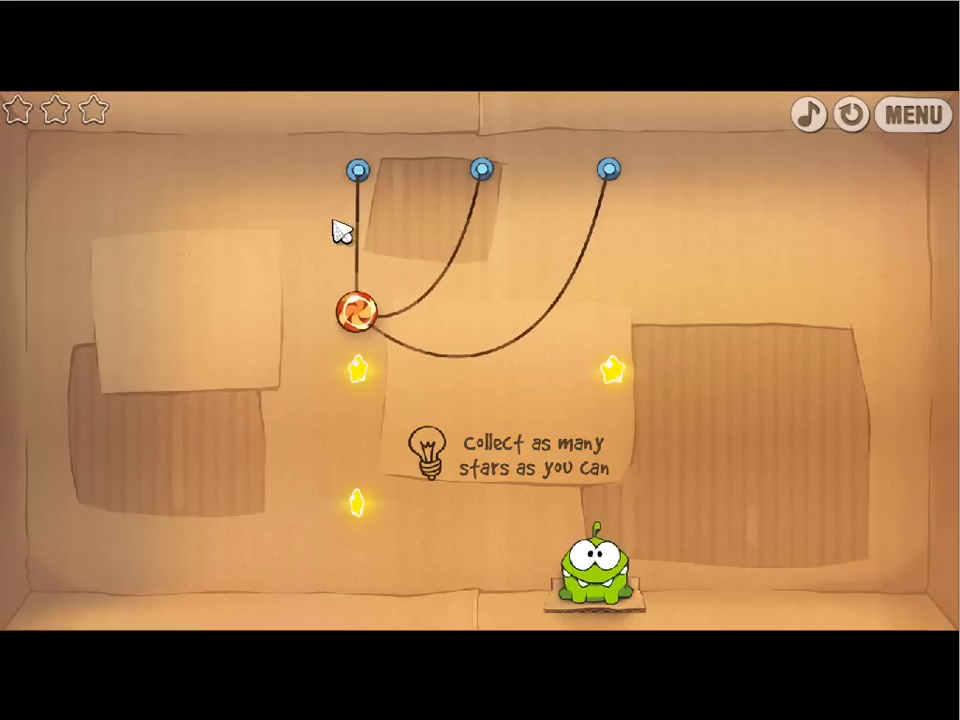
{"action": "left_click_drag", "start_coordinate": [385, 228], "coordinate": [435, 231]}
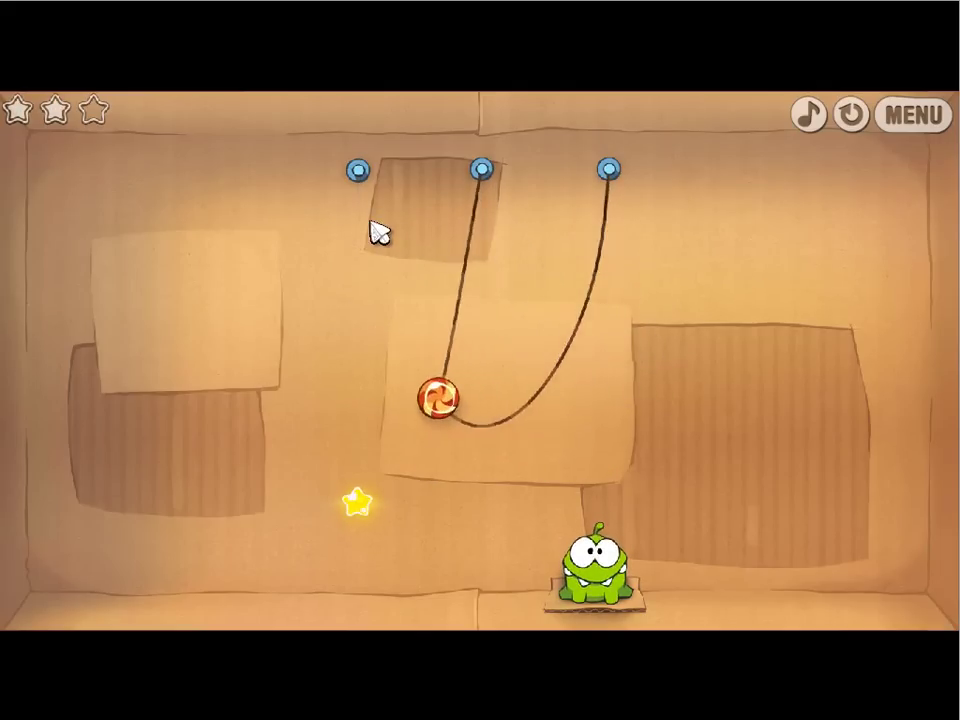
{"action": "left_click_drag", "start_coordinate": [438, 255], "coordinate": [467, 270]}
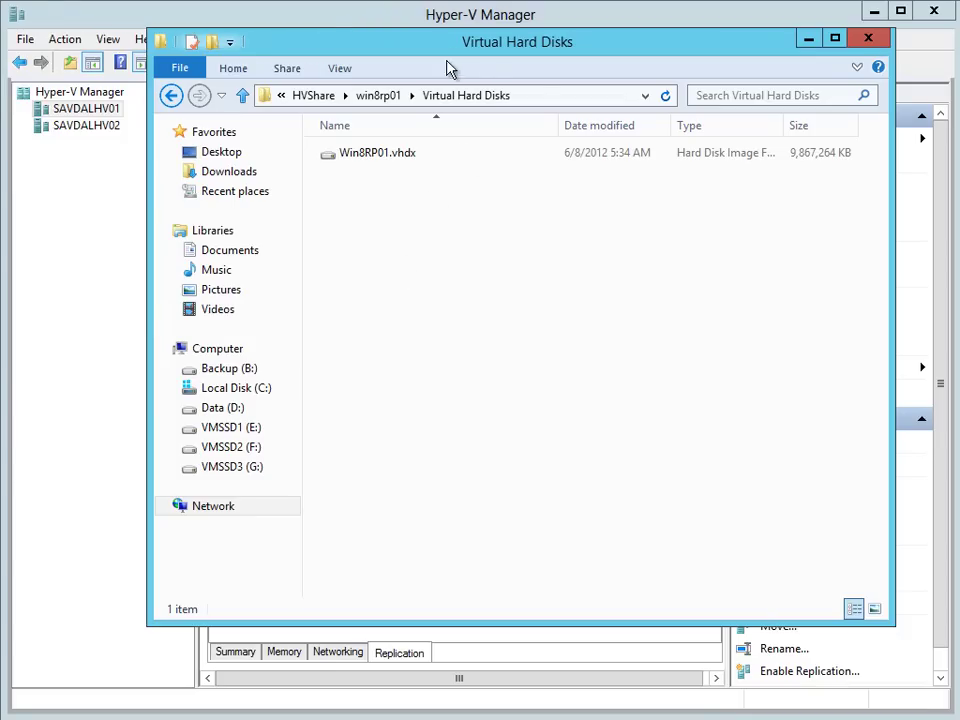
Step: Confirm in Win8RP01's Settings that its hard drive is Win8RP01.vhdx on \\win2012rcfs01\HVShare, then close
{"action": "left_click", "coordinate": [318, 26]}
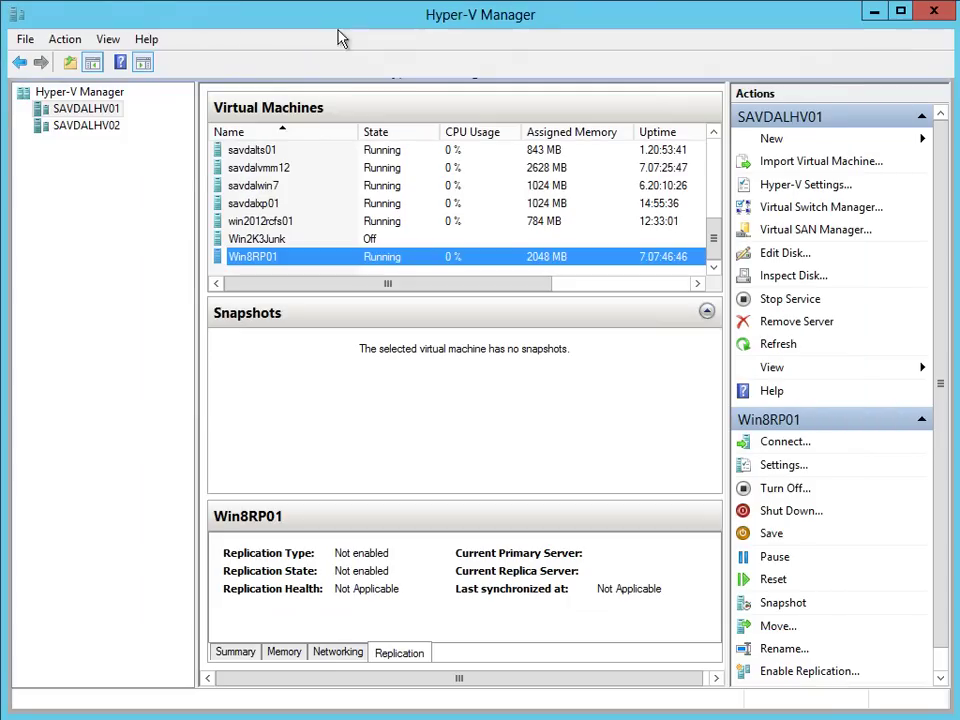
{"action": "right_click", "coordinate": [311, 259]}
{"action": "left_click", "coordinate": [376, 303]}
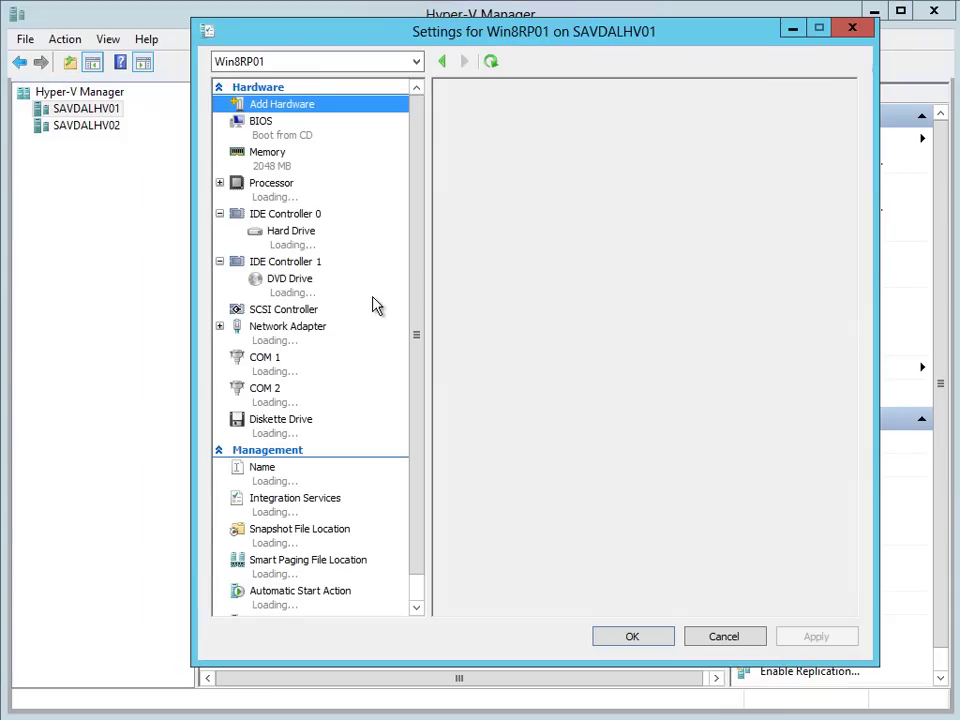
{"action": "left_click", "coordinate": [318, 242]}
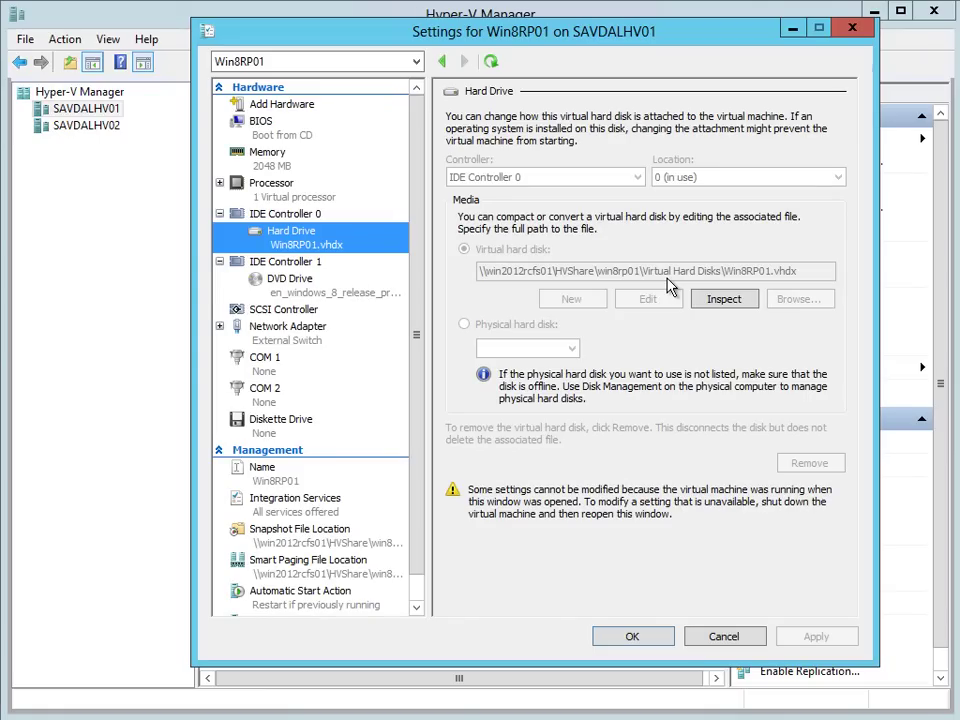
{"action": "left_click", "coordinate": [647, 640]}
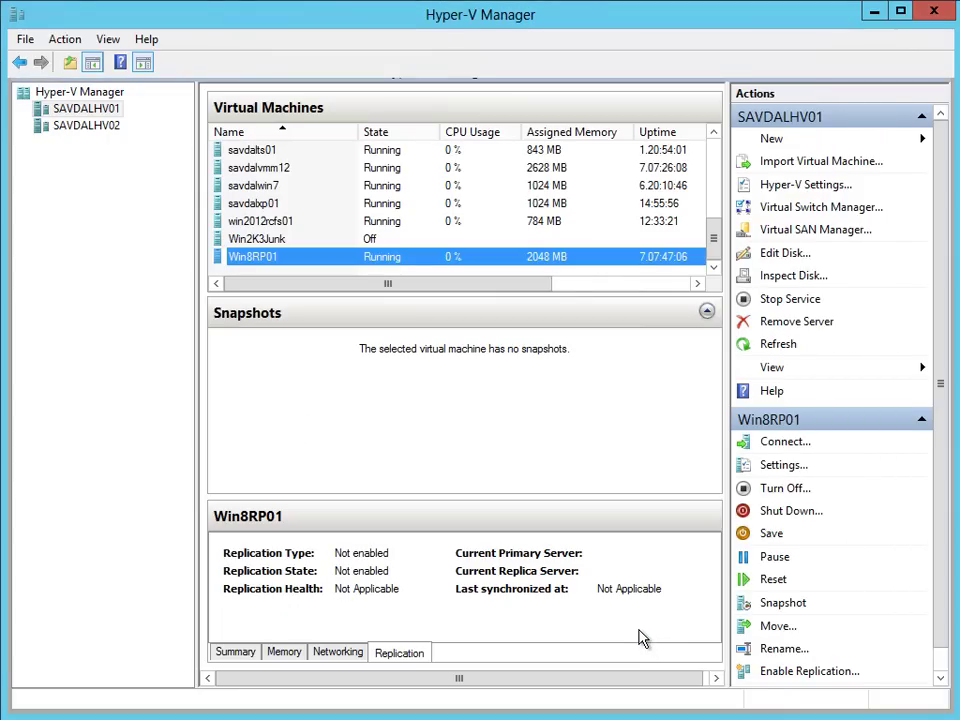